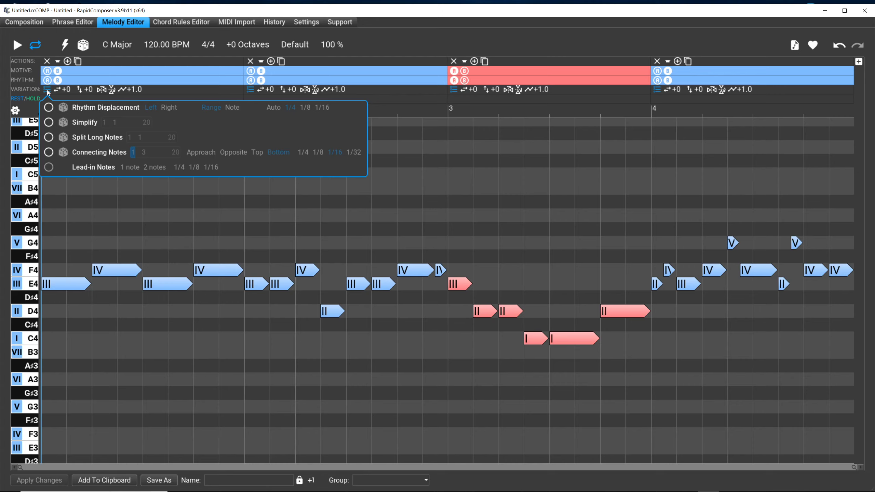
- Compare the first bar with and without a quarter-note leftward Rhythm Displacement of a note range, leaving the variation disabled
{"action": "left_click", "coordinate": [49, 108]}
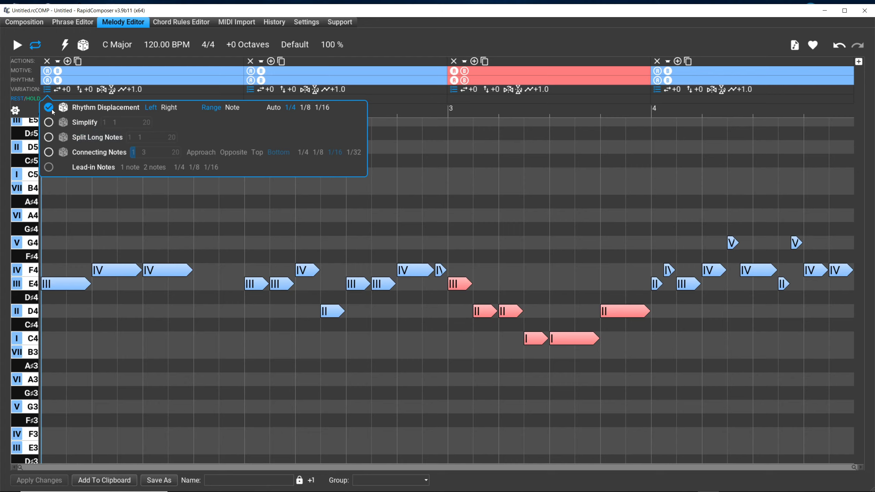
{"action": "left_click", "coordinate": [52, 108]}
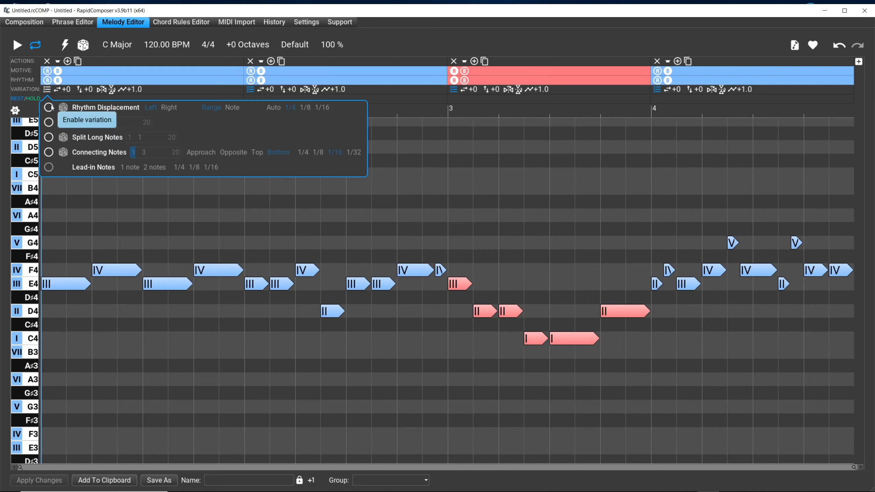
{"action": "left_click", "coordinate": [49, 107]}
{"action": "left_click", "coordinate": [49, 108]}
{"action": "left_click", "coordinate": [52, 108]}
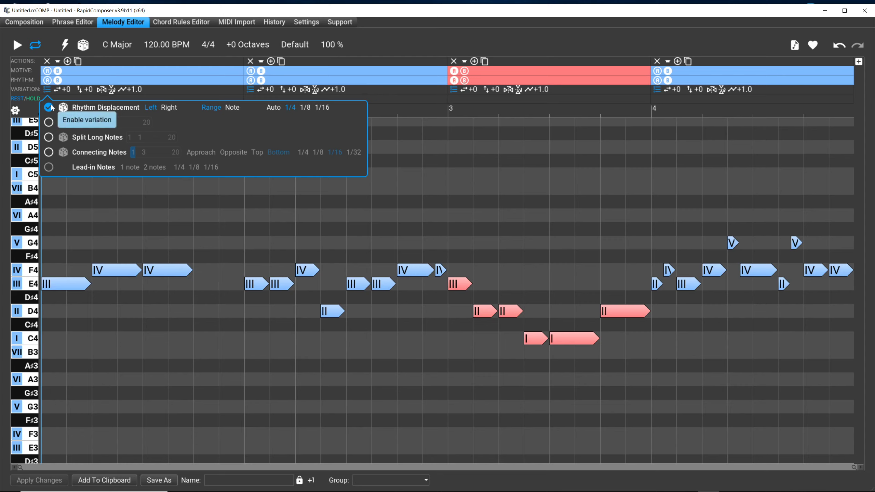
{"action": "left_click", "coordinate": [51, 108]}
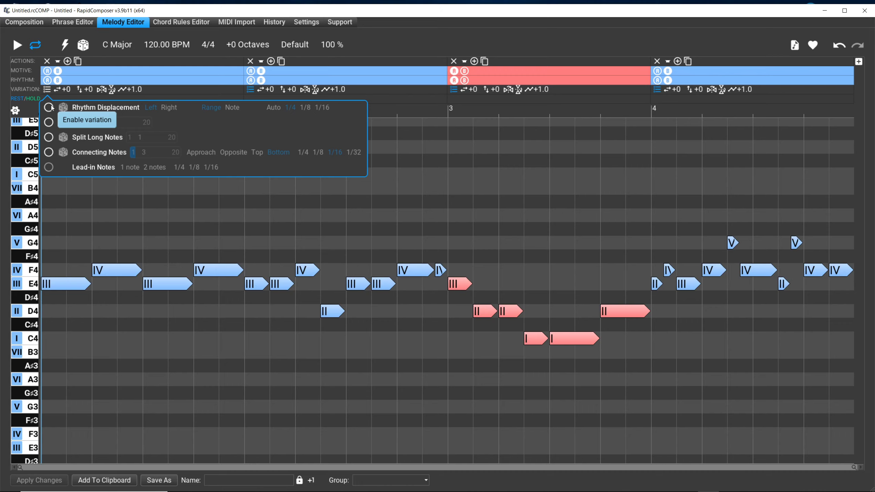
{"action": "left_click", "coordinate": [52, 108]}
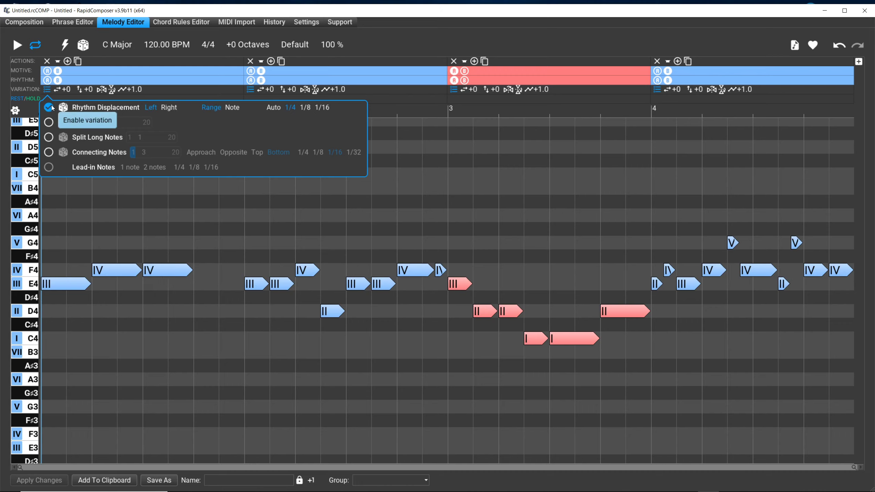
{"action": "left_click", "coordinate": [51, 108]}
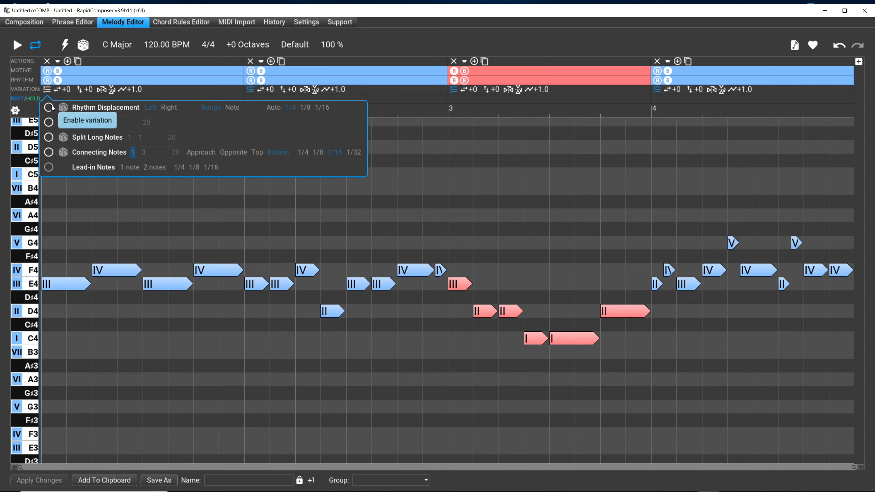
{"action": "left_click", "coordinate": [52, 108]}
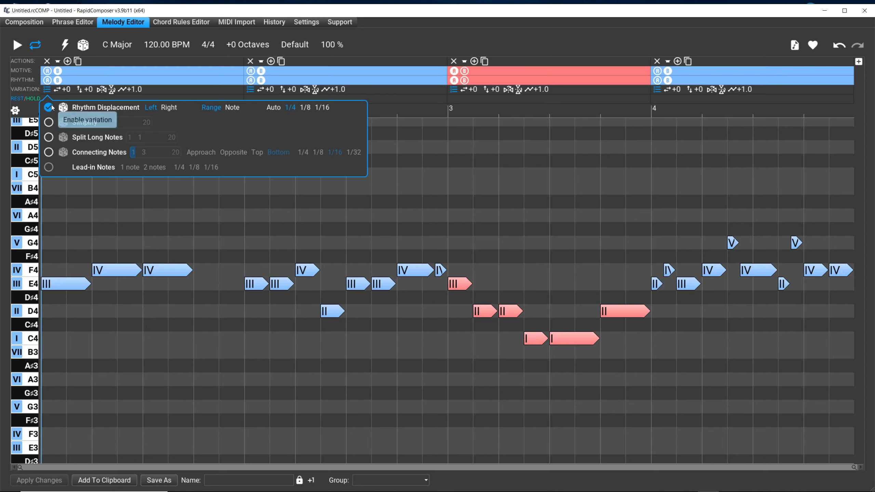
{"action": "left_click", "coordinate": [52, 108]}
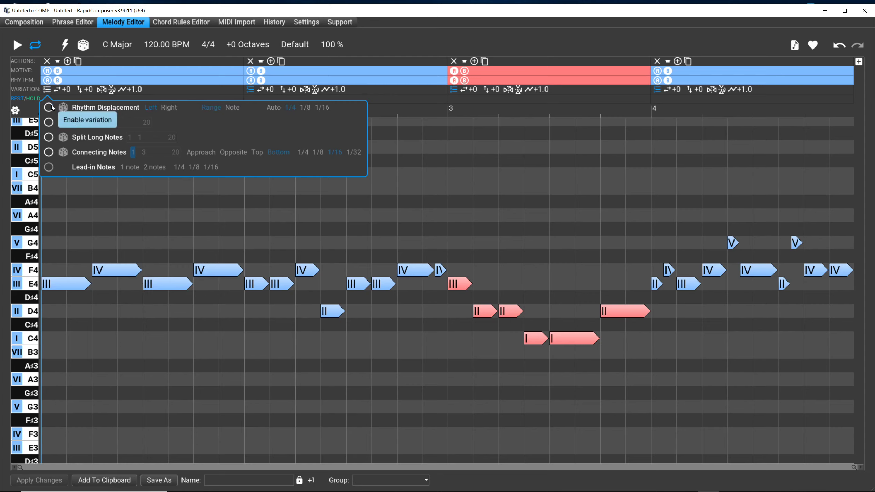
{"action": "left_click", "coordinate": [52, 108]}
{"action": "left_click", "coordinate": [52, 108]}
- Try Rhythm Displacement on the second bar with Left, Range and Auto offset, and disable it again
{"action": "left_click", "coordinate": [251, 86]}
{"action": "left_click", "coordinate": [251, 90]}
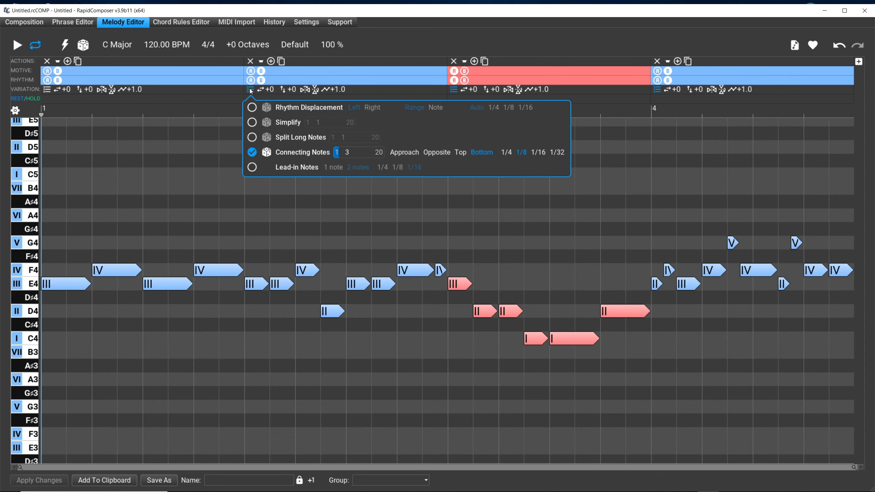
{"action": "left_click", "coordinate": [252, 107]}
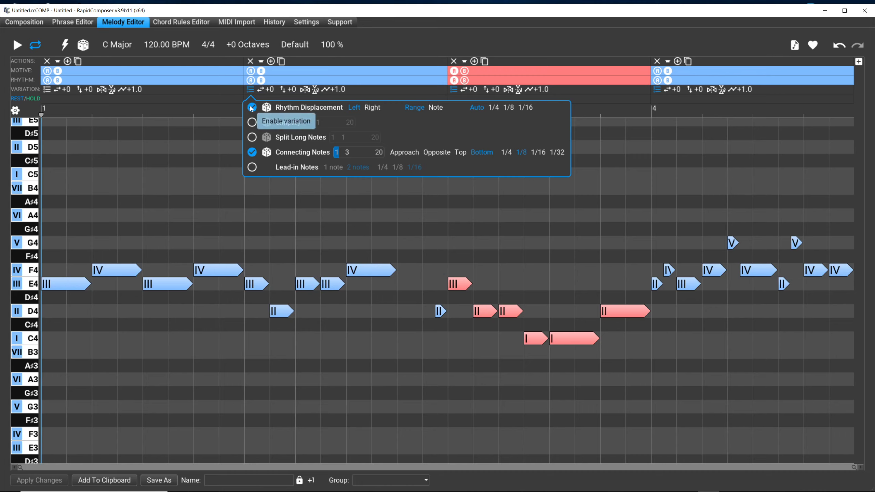
{"action": "left_click", "coordinate": [252, 108]}
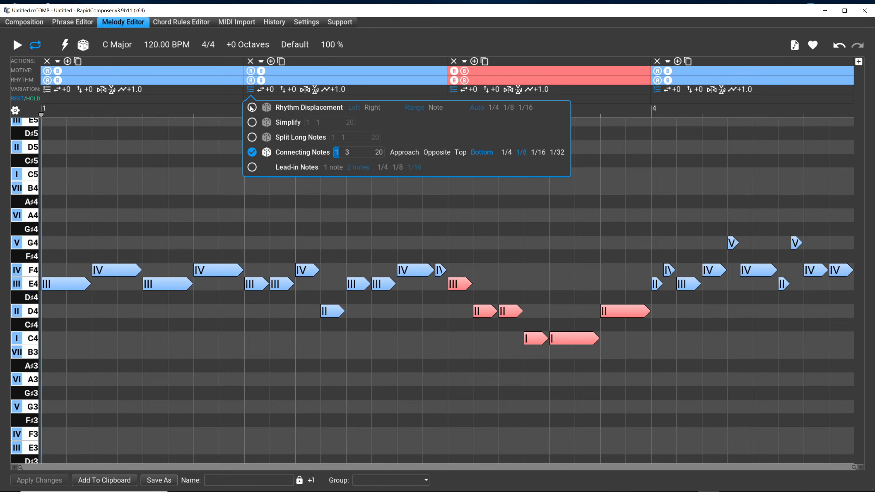
- Enable Rhythm Displacement on the first bar with a 1/16 offset to the left, applied to a single Note
{"action": "mouse_move", "coordinate": [45, 90]}
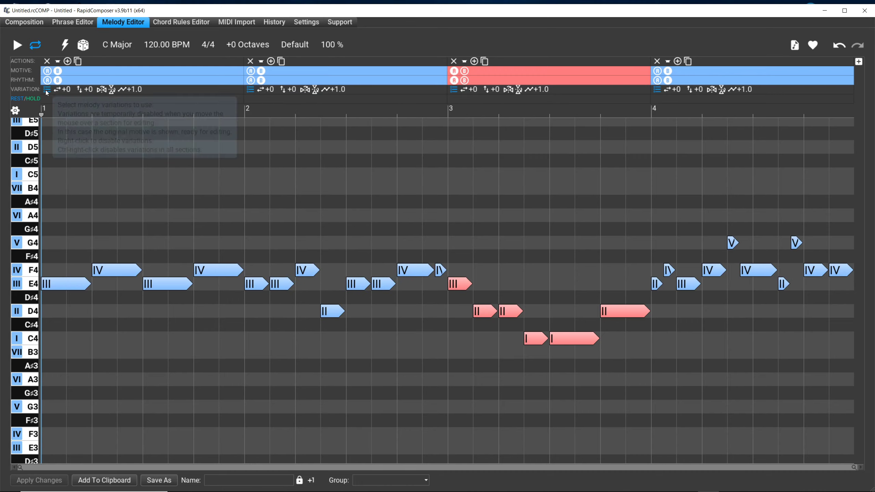
{"action": "left_click", "coordinate": [48, 108]}
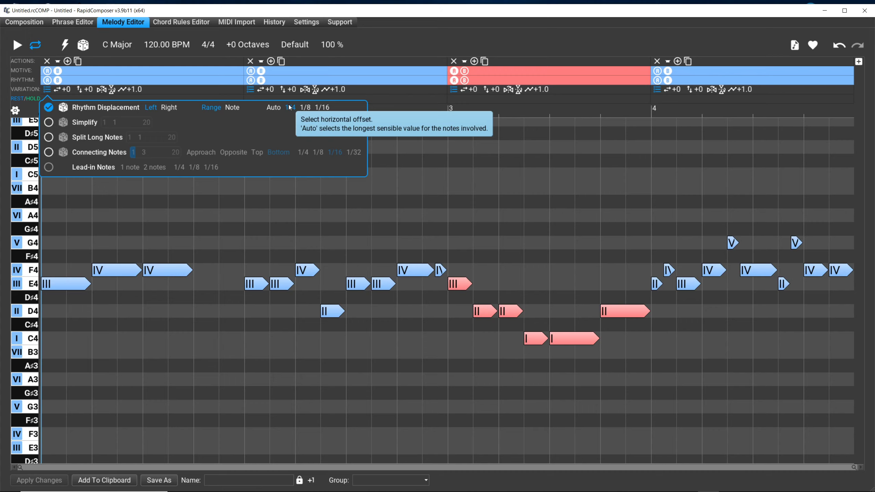
{"action": "left_click", "coordinate": [324, 107]}
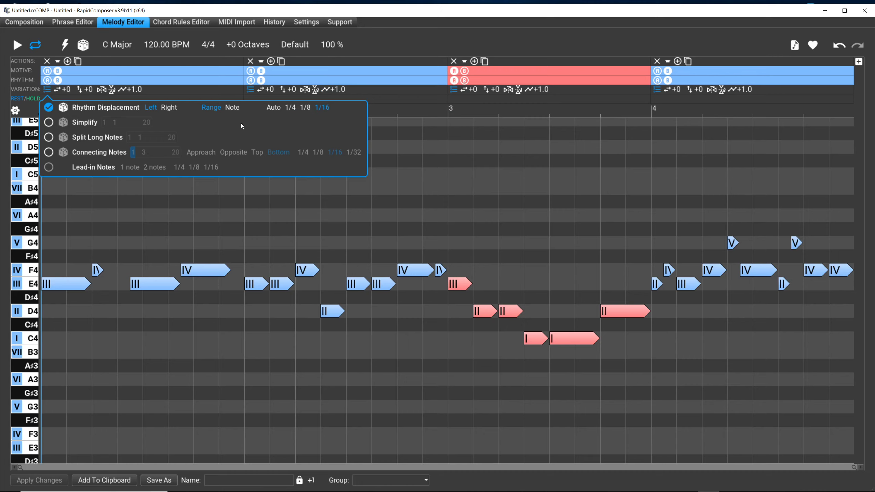
{"action": "left_click", "coordinate": [236, 108]}
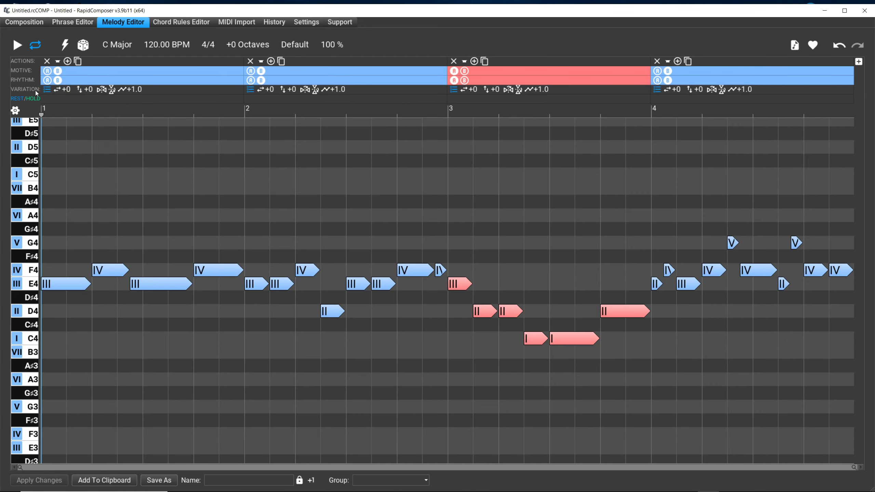
- Toggle the first bar's 1/16 single-note Rhythm Displacement off and on repeatedly to compare both versions, leaving it enabled
{"action": "left_click", "coordinate": [47, 89]}
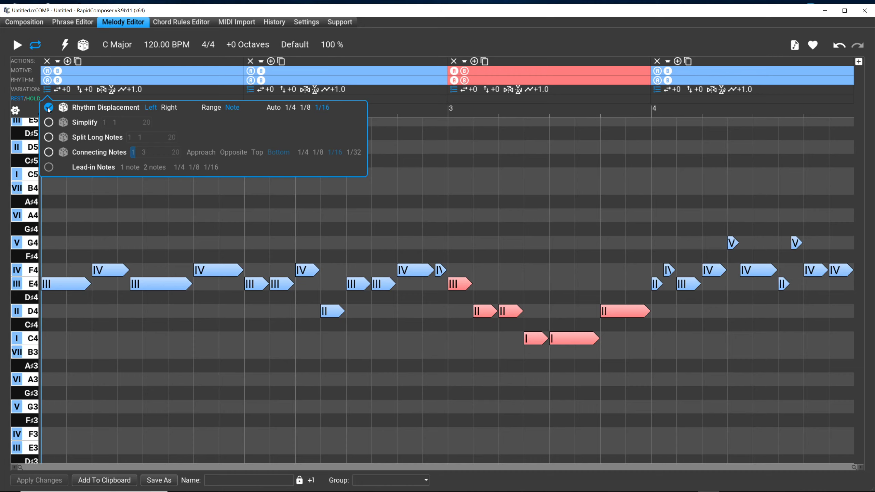
{"action": "left_click", "coordinate": [48, 108]}
{"action": "left_click", "coordinate": [48, 108]}
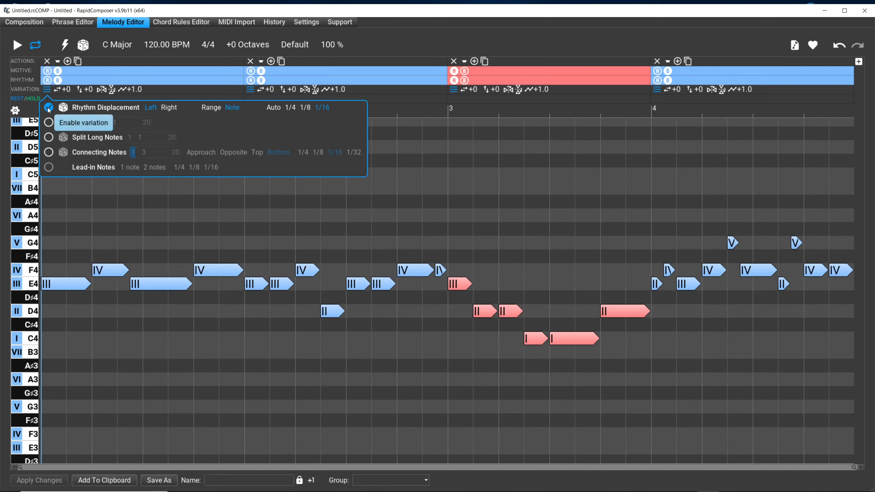
{"action": "left_click", "coordinate": [49, 108]}
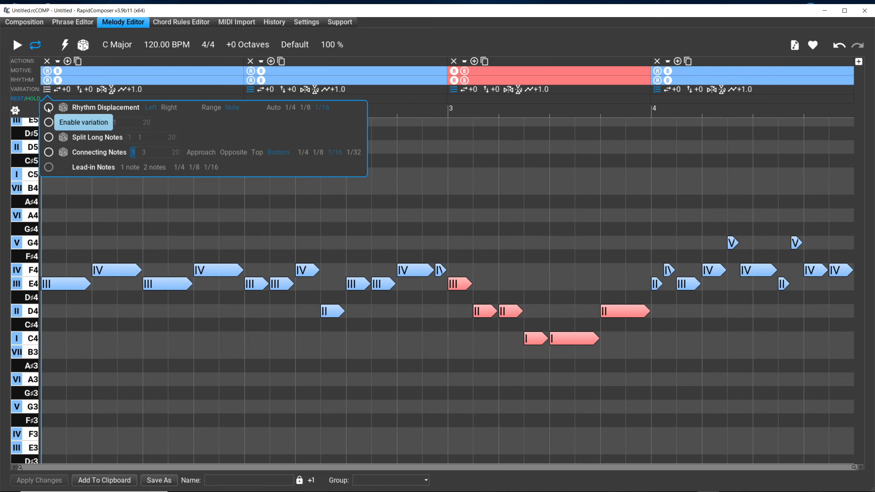
{"action": "left_click", "coordinate": [48, 108]}
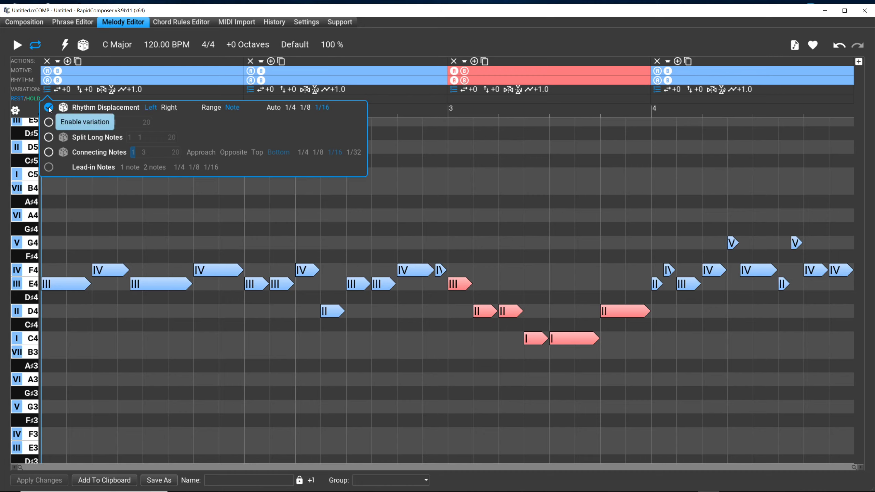
{"action": "left_click", "coordinate": [49, 109]}
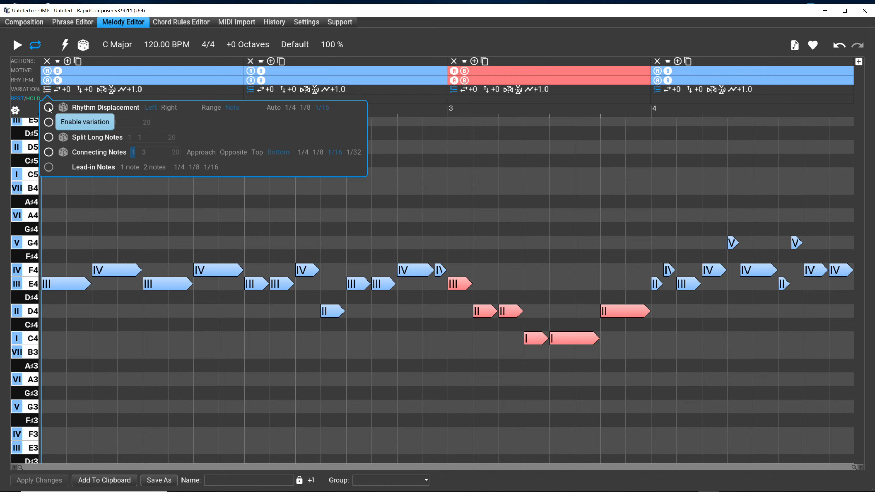
{"action": "left_click", "coordinate": [49, 109]}
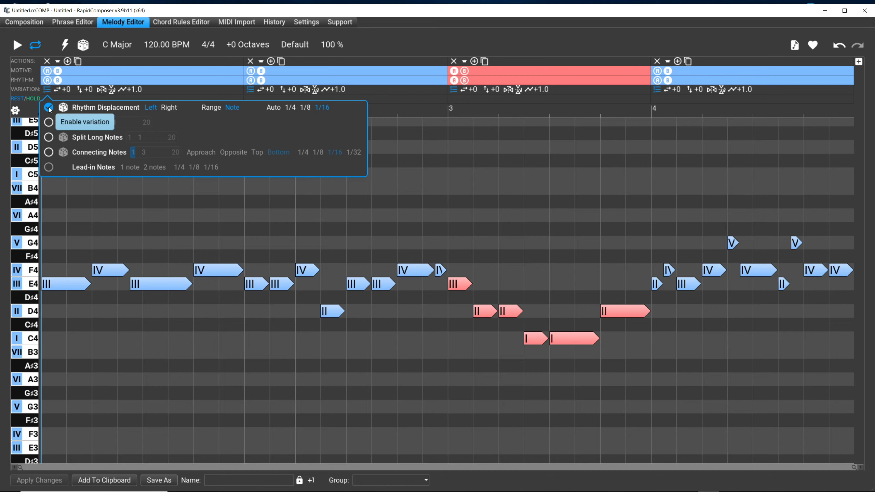
{"action": "left_click", "coordinate": [49, 109]}
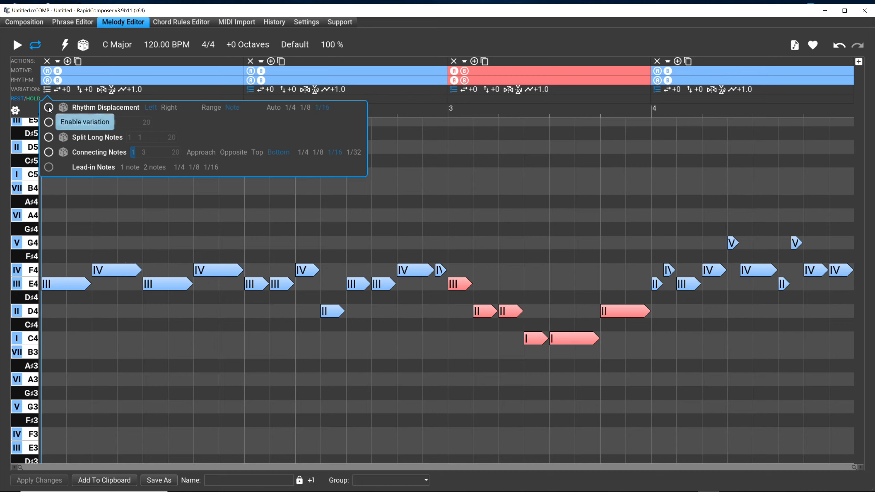
{"action": "left_click", "coordinate": [49, 108]}
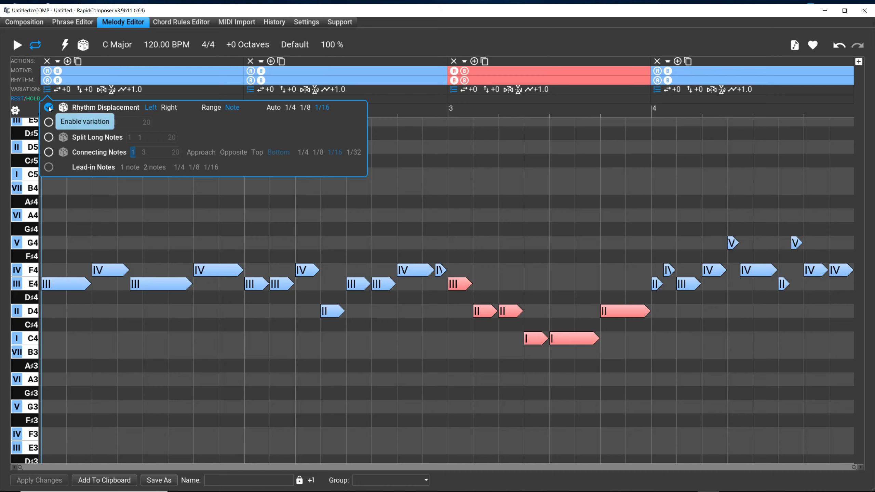
{"action": "left_click", "coordinate": [49, 109]}
{"action": "left_click", "coordinate": [49, 109]}
{"action": "left_click", "coordinate": [49, 108]}
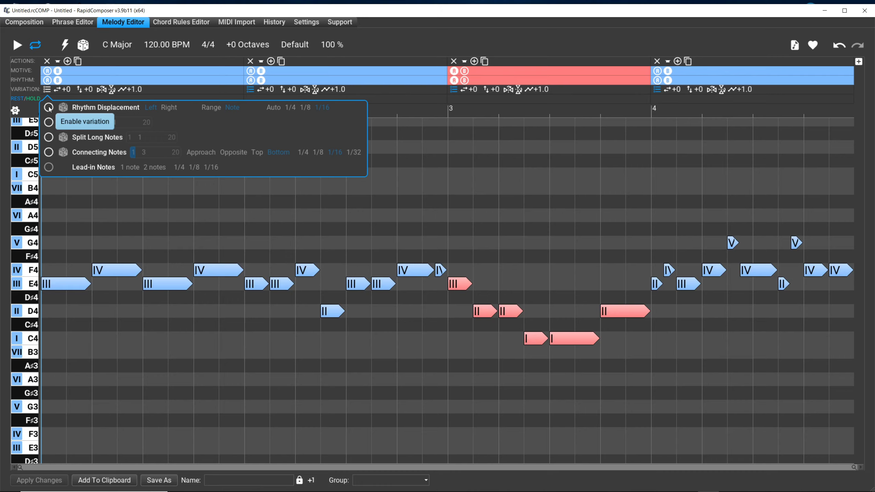
{"action": "left_click", "coordinate": [49, 109]}
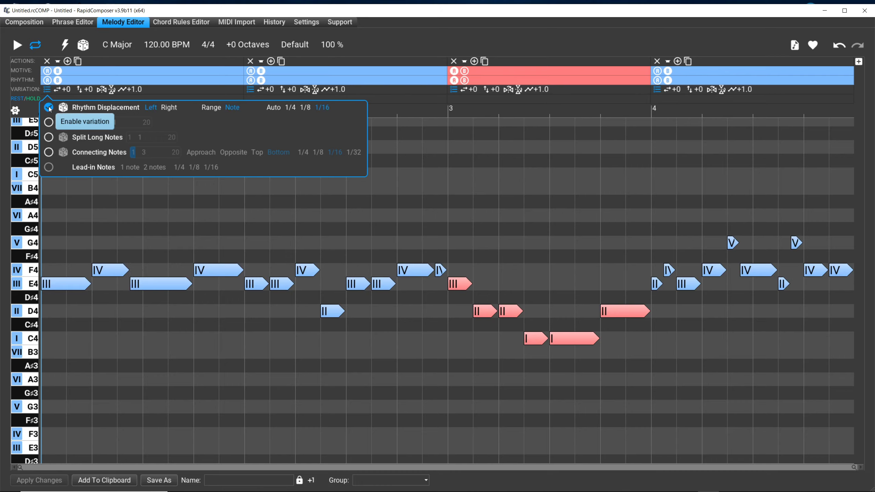
{"action": "left_click", "coordinate": [50, 108]}
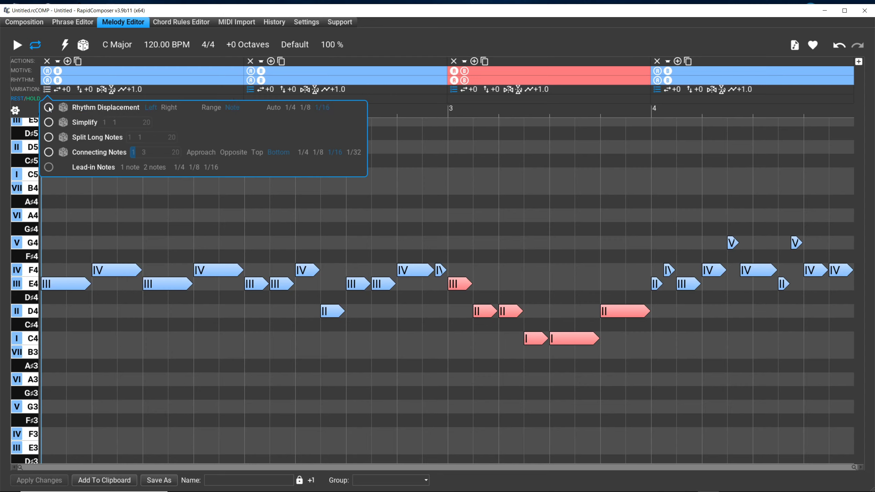
{"action": "left_click", "coordinate": [49, 109]}
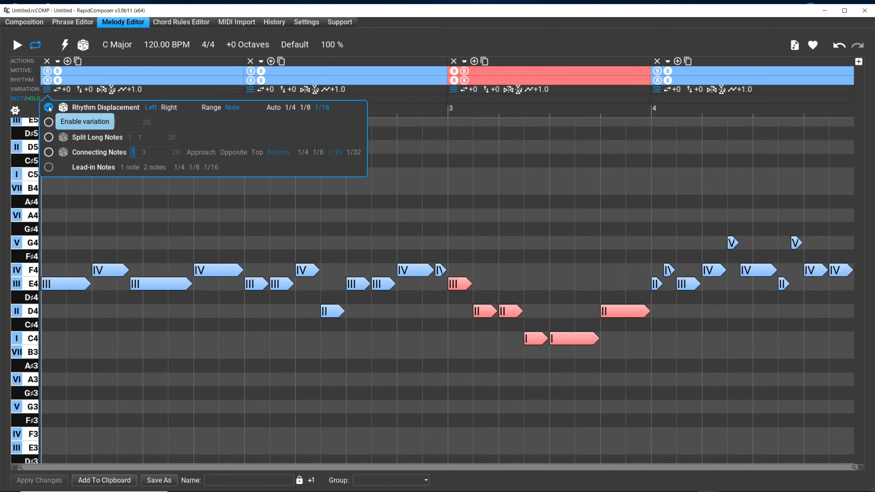
{"action": "left_click", "coordinate": [49, 109]}
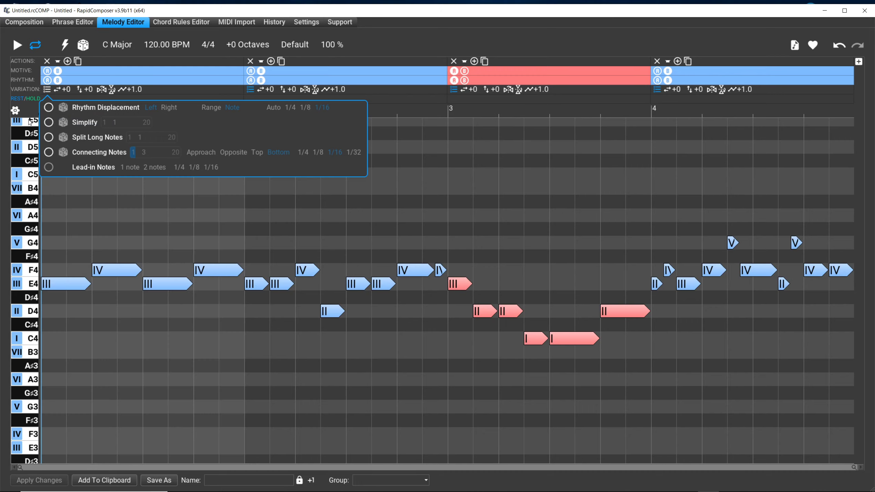
{"action": "left_click", "coordinate": [49, 108]}
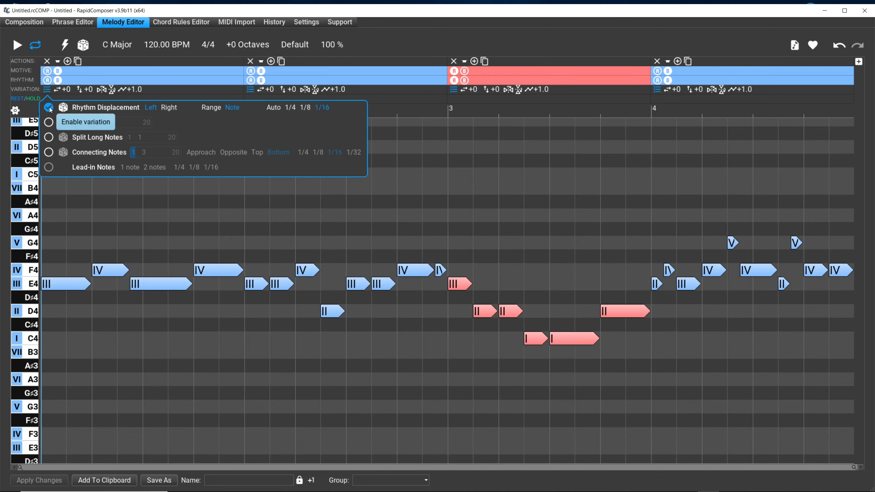
{"action": "left_click", "coordinate": [49, 108]}
{"action": "left_click", "coordinate": [49, 108]}
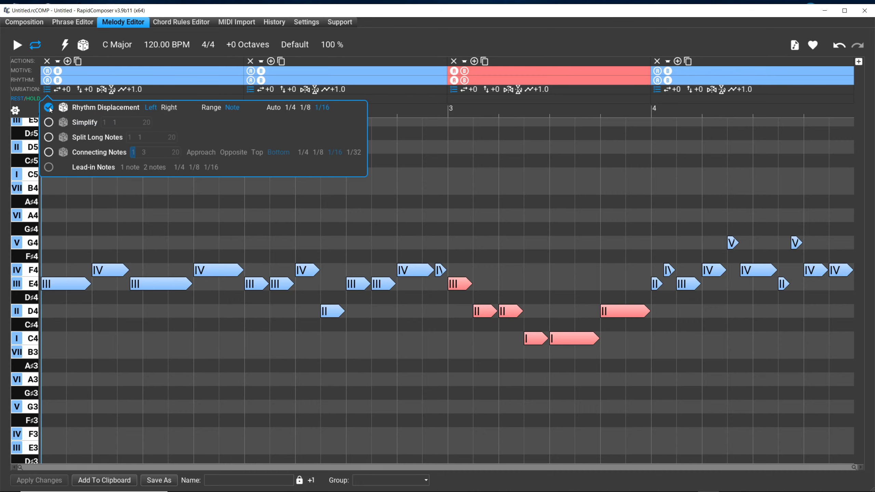
- Set the first bar's Rhythm Displacement offset to 1/8 and compare the bar with and without it, leaving the variation enabled
{"action": "left_click", "coordinate": [307, 108]}
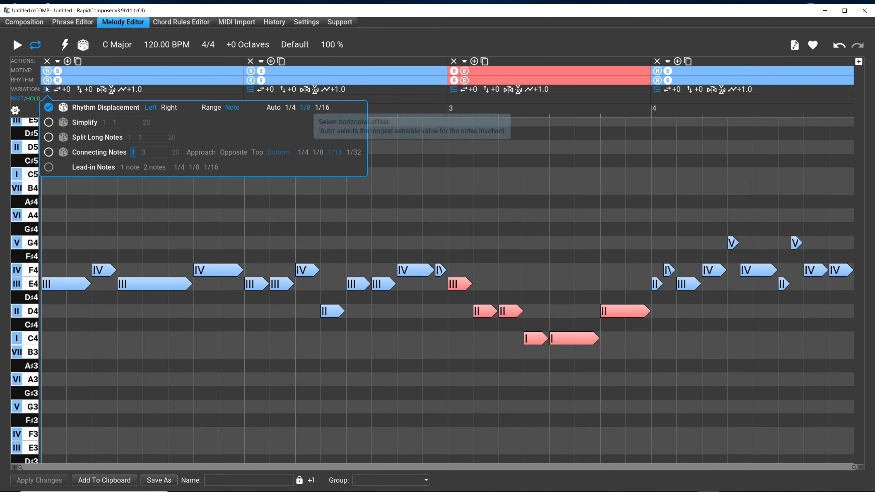
{"action": "left_click", "coordinate": [48, 107]}
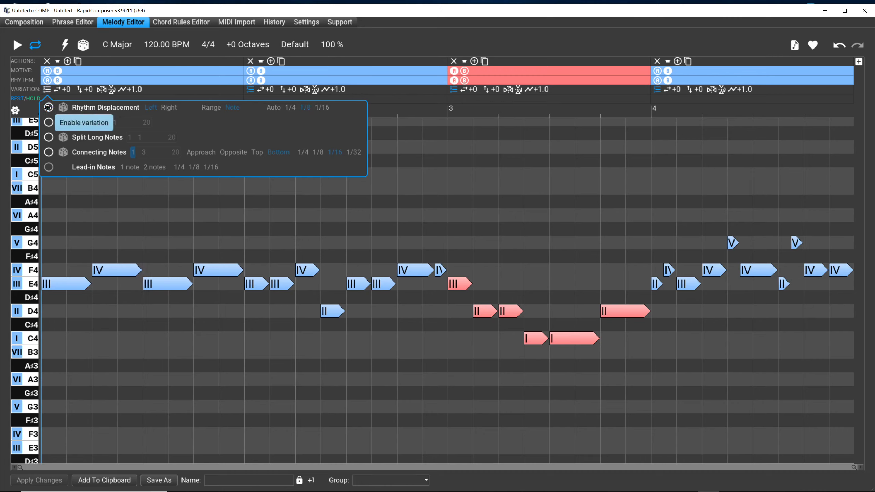
{"action": "left_click", "coordinate": [48, 107]}
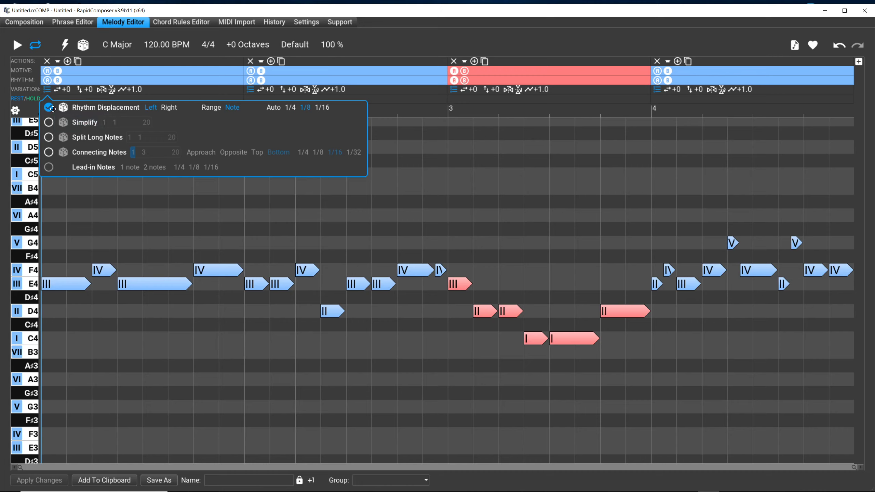
{"action": "left_click", "coordinate": [48, 108]}
{"action": "left_click", "coordinate": [48, 108]}
{"action": "left_click", "coordinate": [48, 109]}
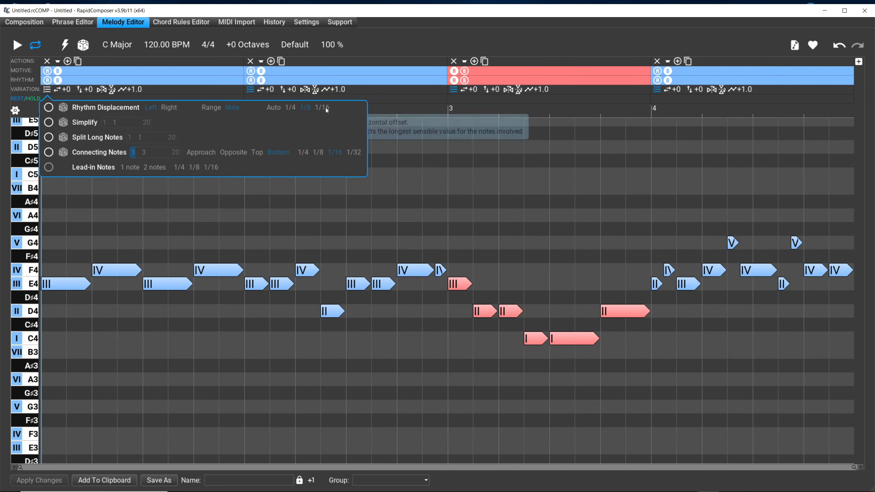
{"action": "left_click", "coordinate": [48, 108]}
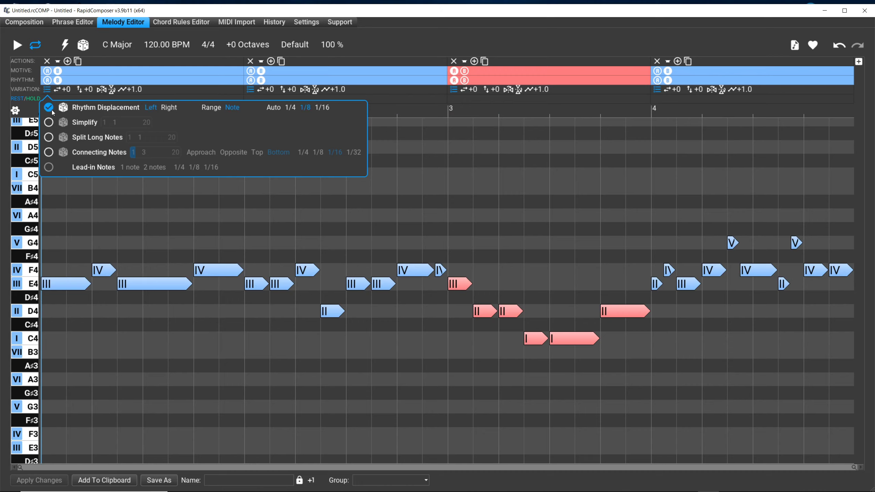
- Switch the first bar's Rhythm Displacement offset between 1/16 and 1/8 to compare them, leaving it at 1/16
{"action": "left_click", "coordinate": [323, 107]}
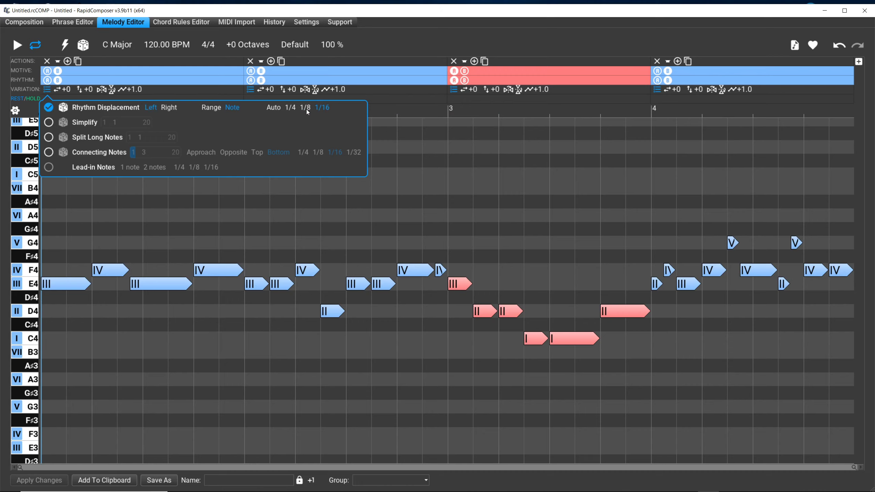
{"action": "left_click", "coordinate": [306, 109]}
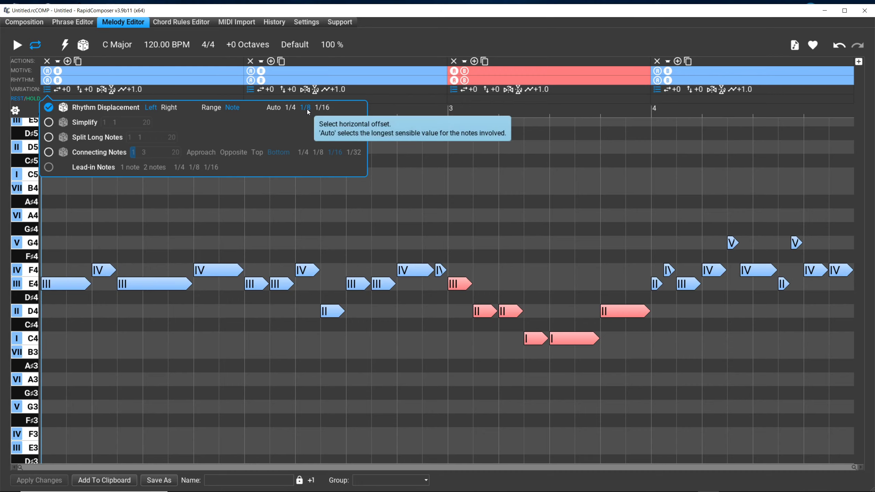
{"action": "left_click", "coordinate": [318, 108]}
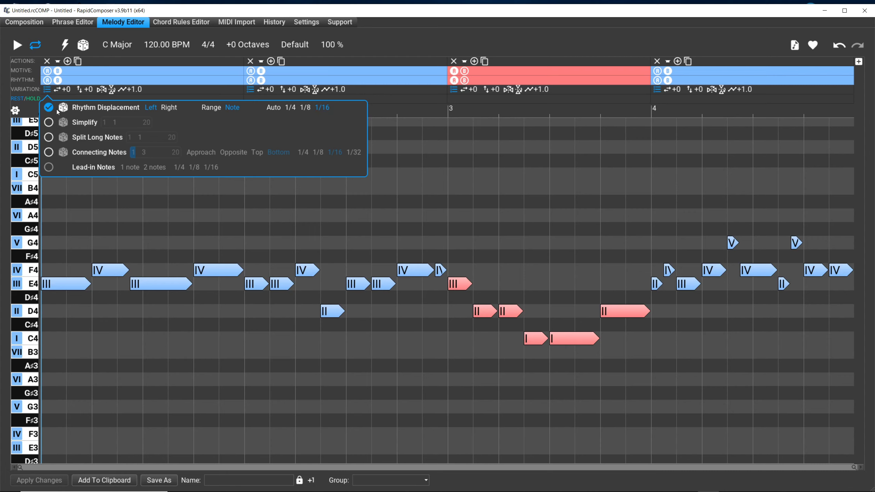
- Compare the first bar with and without its 1/16 Rhythm Displacement, leaving the variation enabled
{"action": "left_click", "coordinate": [51, 109]}
{"action": "left_click", "coordinate": [52, 109]}
{"action": "left_click", "coordinate": [52, 108]}
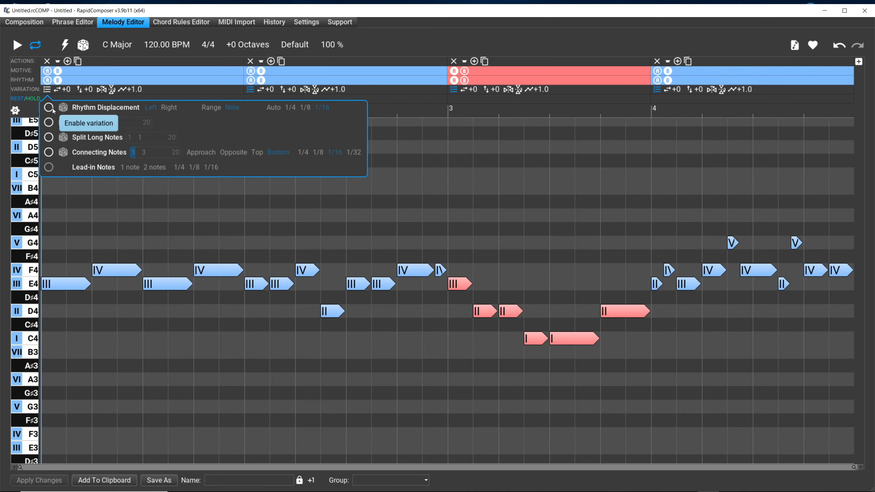
{"action": "left_click", "coordinate": [52, 109]}
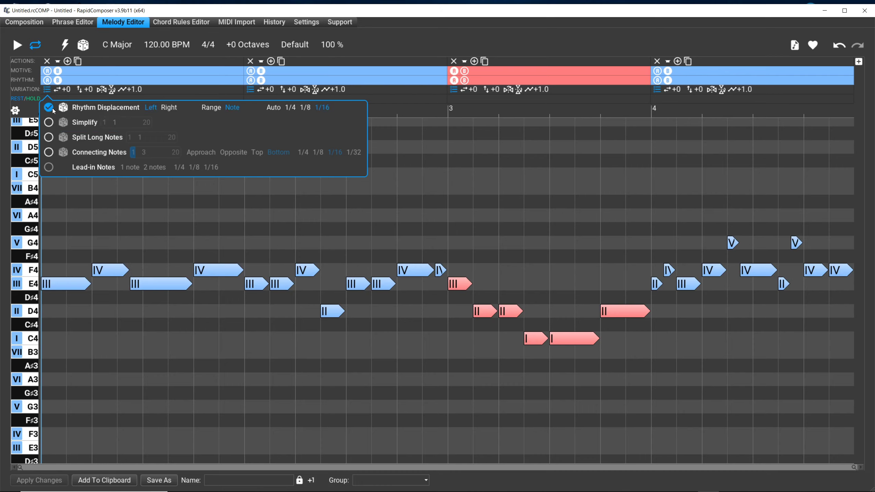
- Try a 1/4 Rhythm Displacement offset on the first bar, toggling the variation repeatedly to compare and leaving it enabled
{"action": "left_click", "coordinate": [290, 108]}
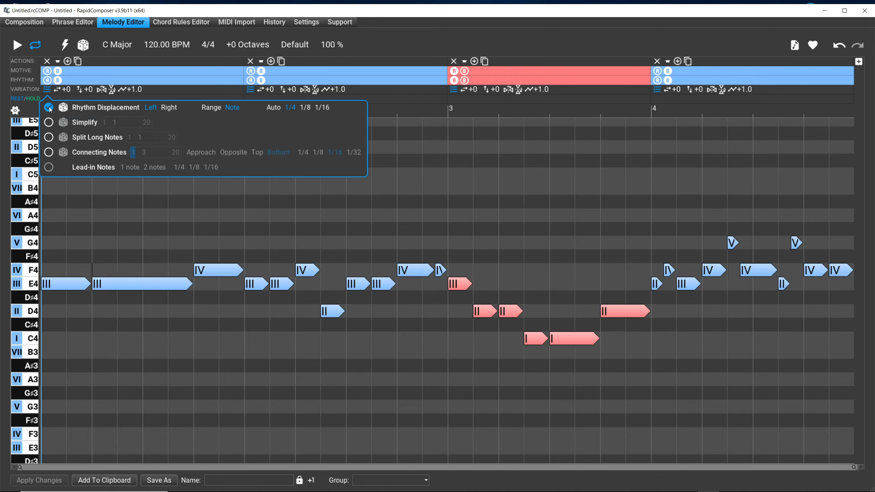
{"action": "left_click", "coordinate": [51, 109]}
{"action": "left_click", "coordinate": [50, 109]}
{"action": "left_click", "coordinate": [51, 109]}
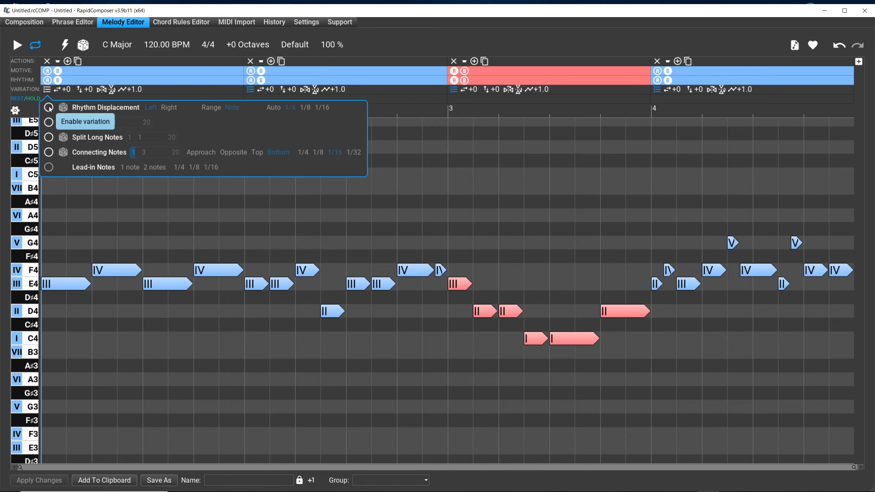
{"action": "left_click", "coordinate": [51, 109]}
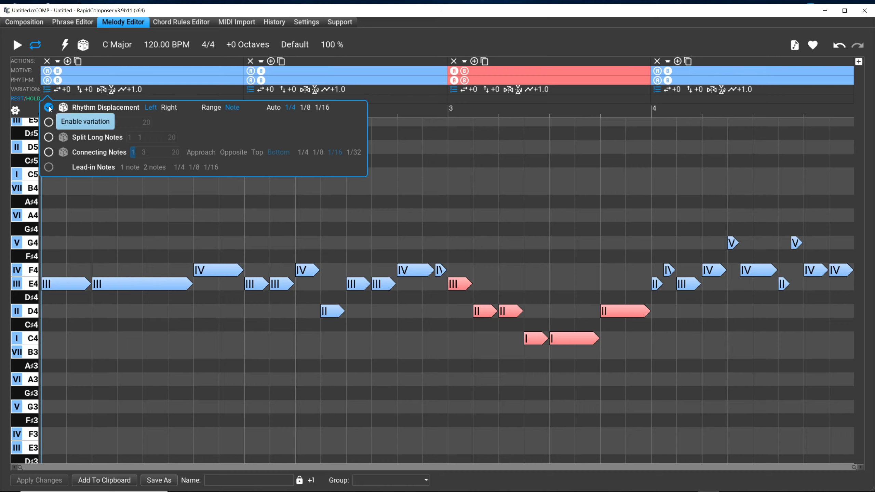
{"action": "left_click", "coordinate": [51, 109]}
{"action": "left_click", "coordinate": [50, 109]}
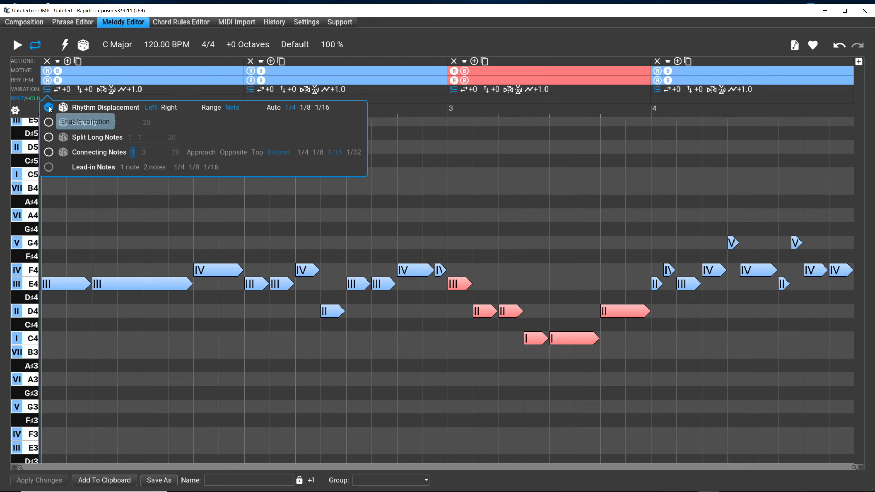
{"action": "left_click", "coordinate": [51, 108]}
{"action": "left_click", "coordinate": [49, 107]}
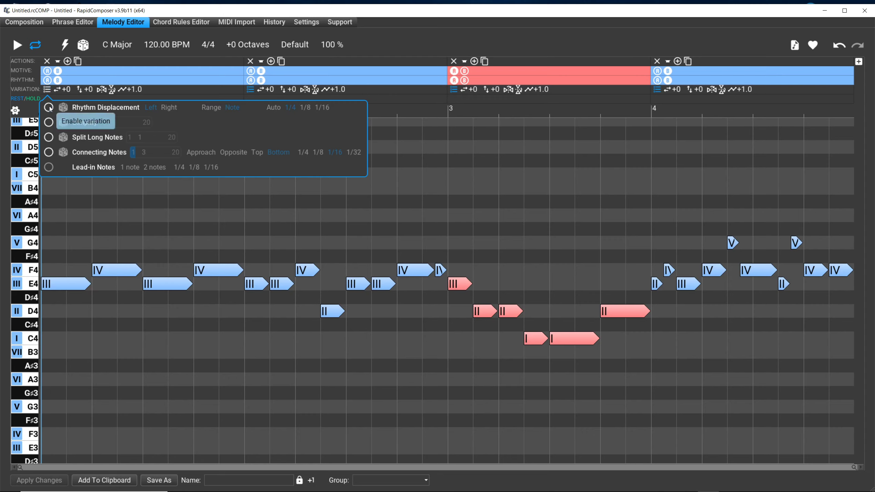
{"action": "left_click", "coordinate": [49, 107]}
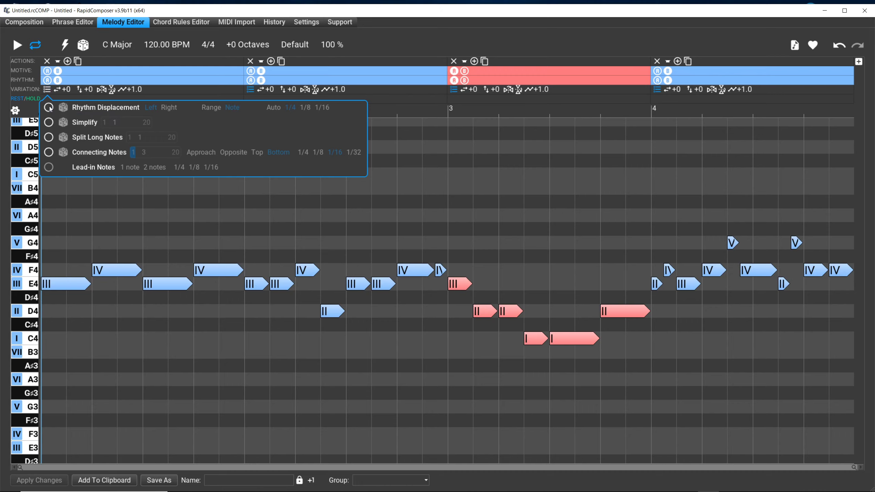
{"action": "left_click", "coordinate": [49, 107]}
{"action": "left_click", "coordinate": [49, 107]}
{"action": "left_click", "coordinate": [49, 109]}
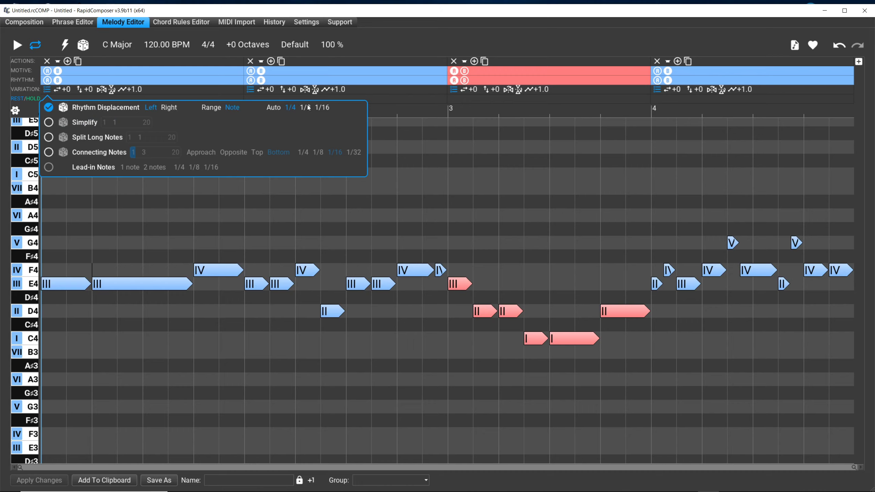
- Set the first bar's Rhythm Displacement offset to 1/16 and toggle the variation to check it, leaving it enabled
{"action": "left_click", "coordinate": [320, 108]}
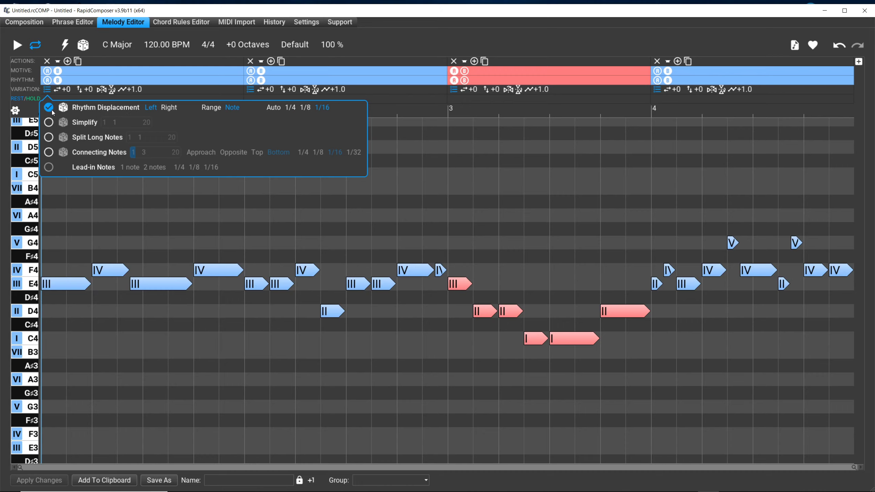
{"action": "left_click", "coordinate": [49, 109]}
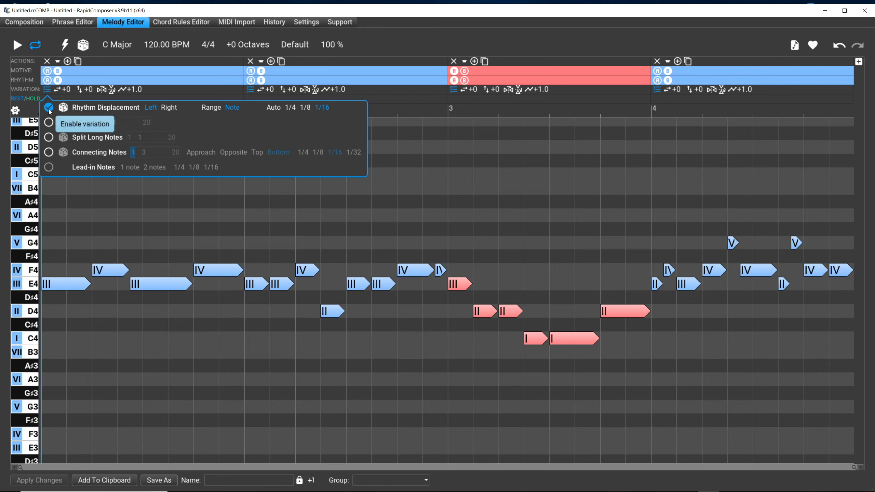
{"action": "left_click", "coordinate": [49, 109]}
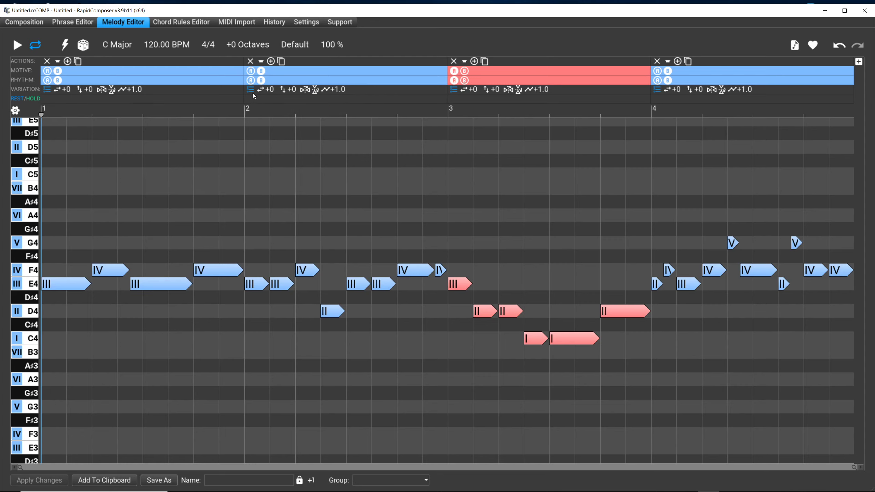
- Enable Rhythm Displacement on the second bar, applied to a single Note with a 1/16 offset to the left
{"action": "mouse_move", "coordinate": [252, 89]}
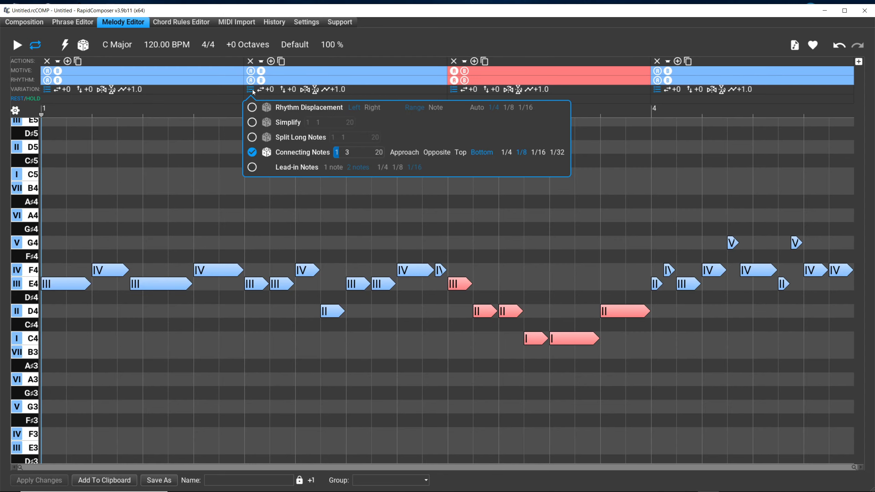
{"action": "left_click", "coordinate": [252, 108]}
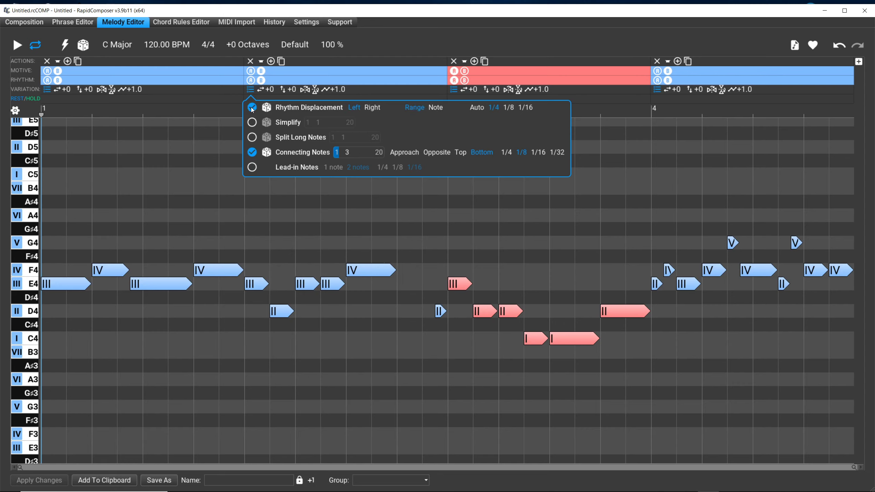
{"action": "left_click", "coordinate": [431, 108]}
{"action": "left_click", "coordinate": [527, 110]}
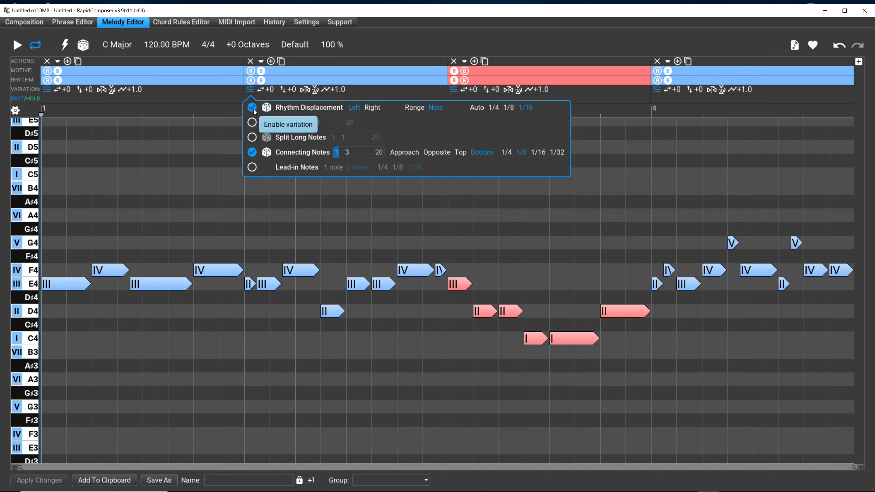
- Toggle the second bar's 1/16 single-note Rhythm Displacement off and on repeatedly to compare both versions, leaving it enabled
{"action": "left_click", "coordinate": [253, 110]}
{"action": "left_click", "coordinate": [254, 110]}
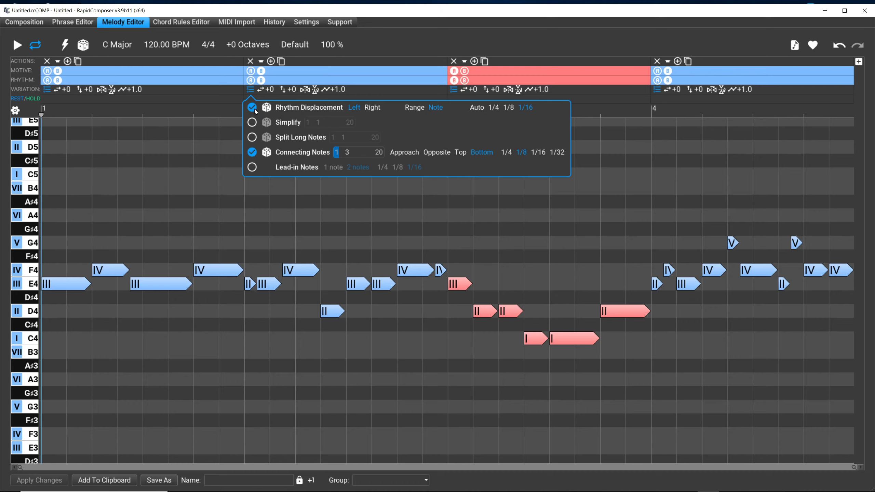
{"action": "left_click", "coordinate": [254, 109]}
{"action": "left_click", "coordinate": [255, 109]}
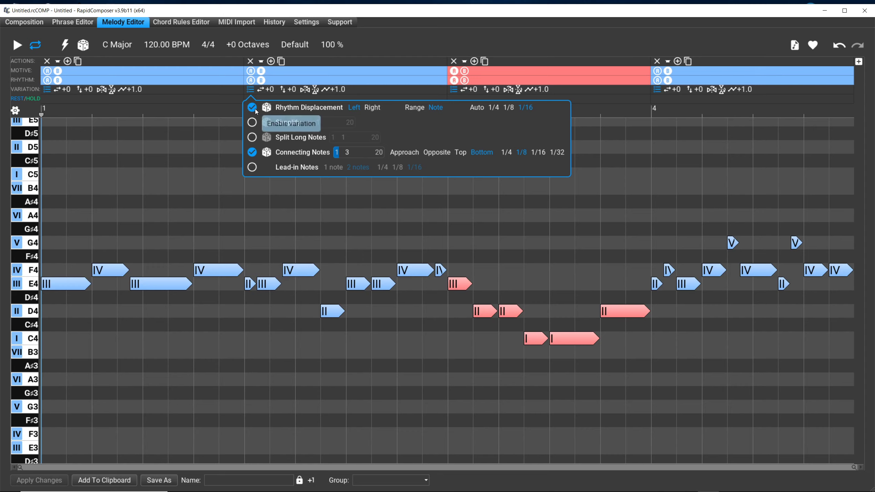
{"action": "left_click", "coordinate": [255, 109]}
{"action": "left_click", "coordinate": [255, 109]}
{"action": "left_click", "coordinate": [254, 109]}
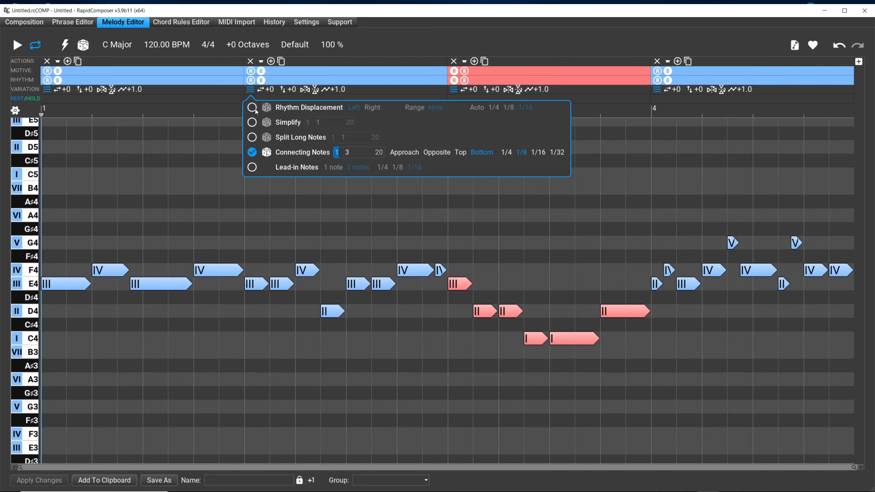
{"action": "left_click", "coordinate": [254, 109]}
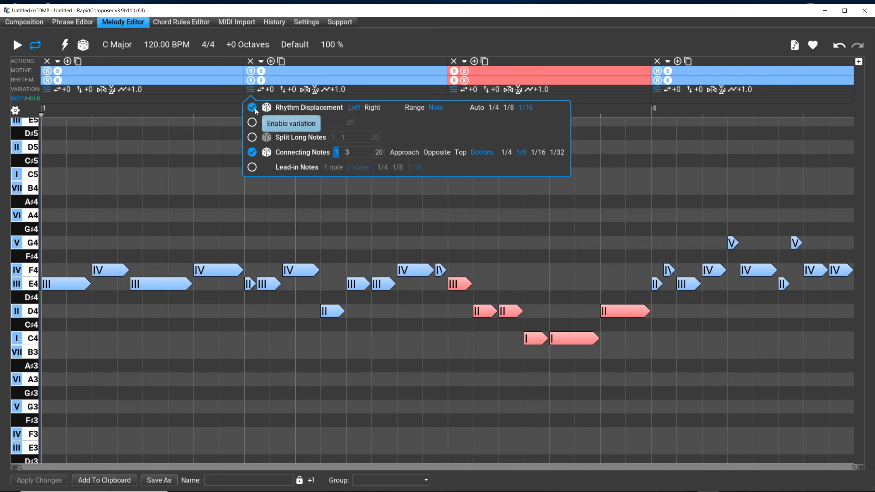
{"action": "left_click", "coordinate": [255, 109]}
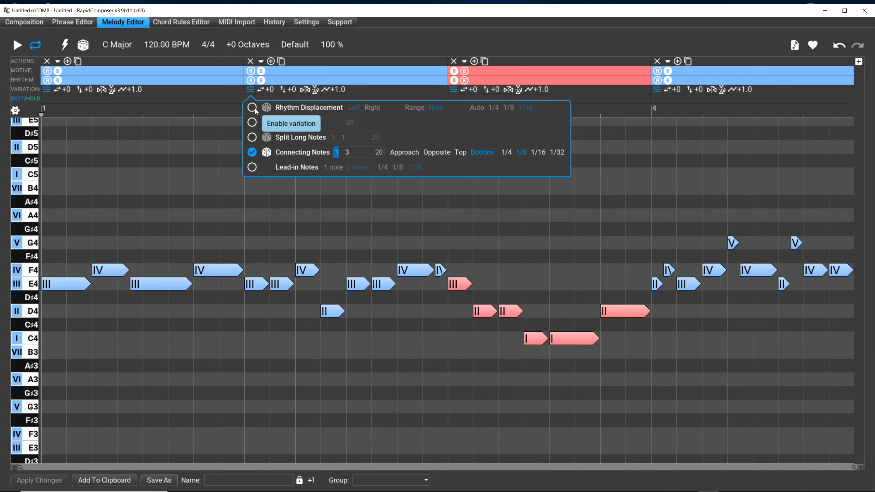
{"action": "left_click", "coordinate": [255, 109]}
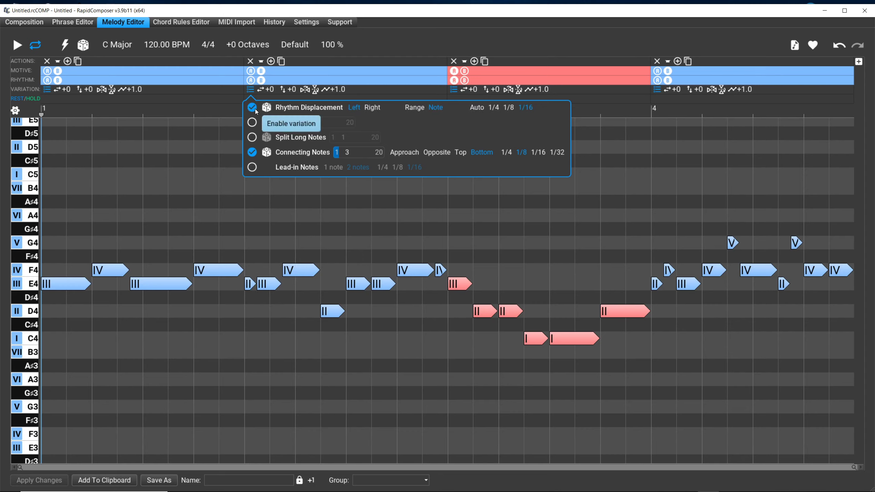
{"action": "left_click", "coordinate": [255, 109]}
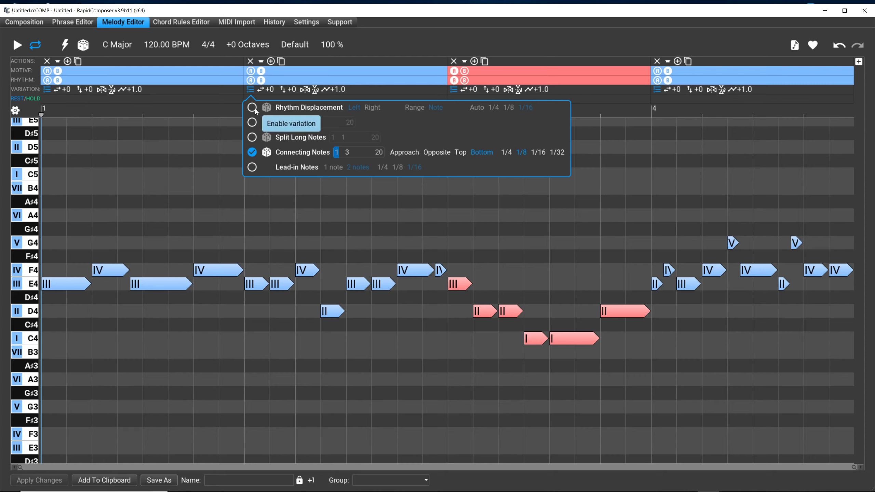
{"action": "left_click", "coordinate": [255, 109]}
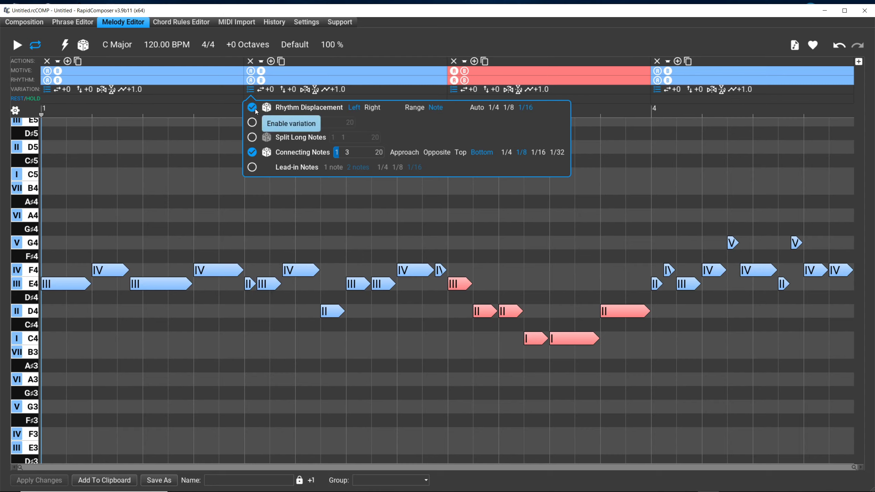
{"action": "left_click", "coordinate": [255, 109]}
{"action": "left_click", "coordinate": [255, 109]}
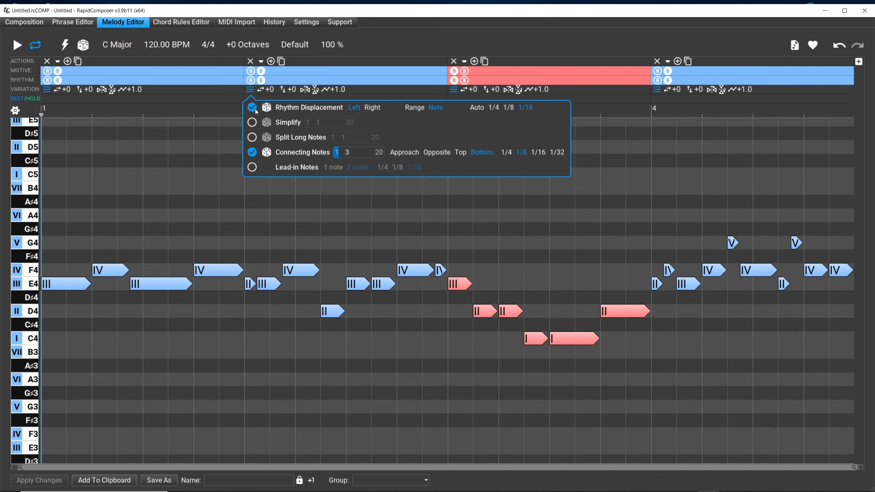
{"action": "left_click", "coordinate": [255, 109]}
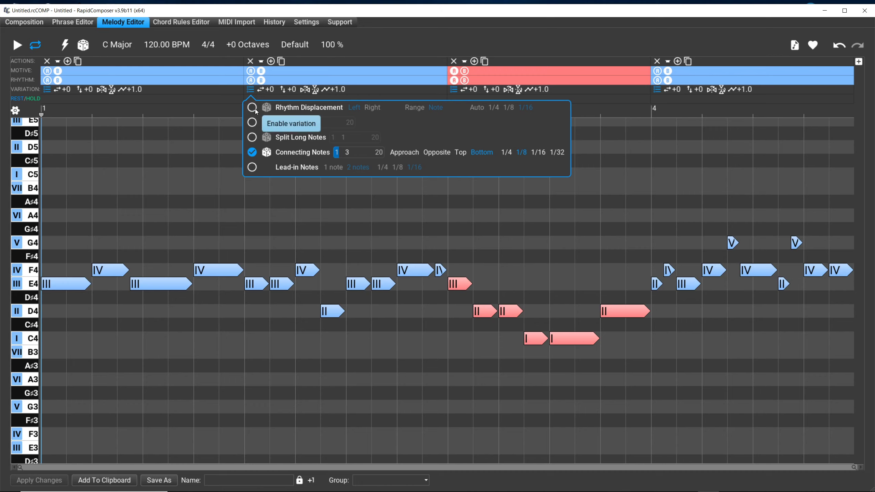
{"action": "left_click", "coordinate": [255, 109]}
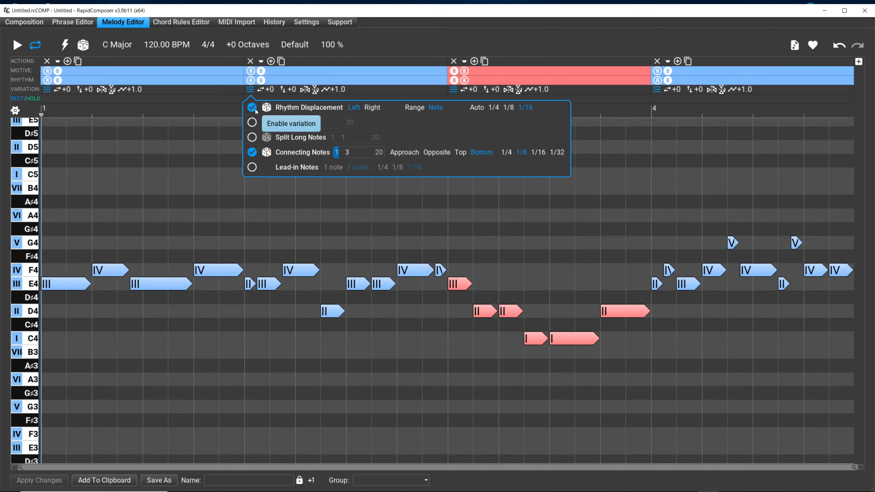
{"action": "left_click", "coordinate": [255, 109]}
{"action": "left_click", "coordinate": [255, 110]}
{"action": "left_click", "coordinate": [253, 109]}
{"action": "left_click", "coordinate": [253, 109]}
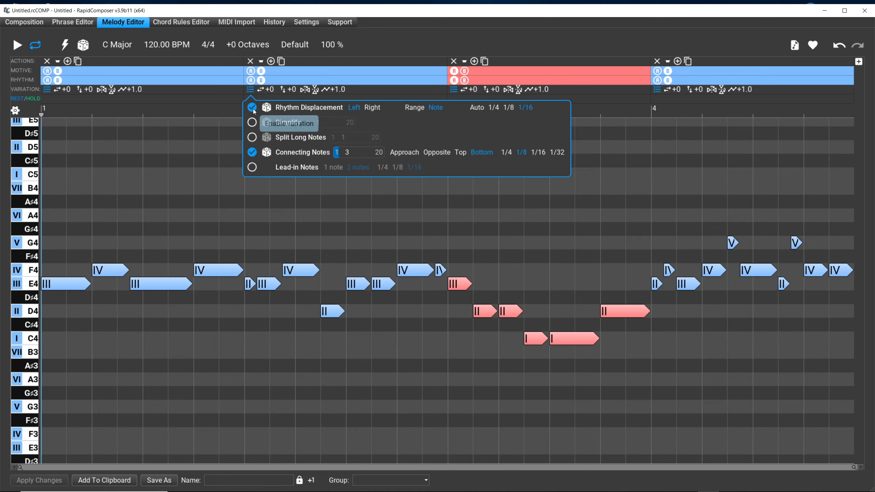
{"action": "left_click", "coordinate": [253, 109]}
{"action": "left_click", "coordinate": [253, 109]}
{"action": "left_click", "coordinate": [252, 109]}
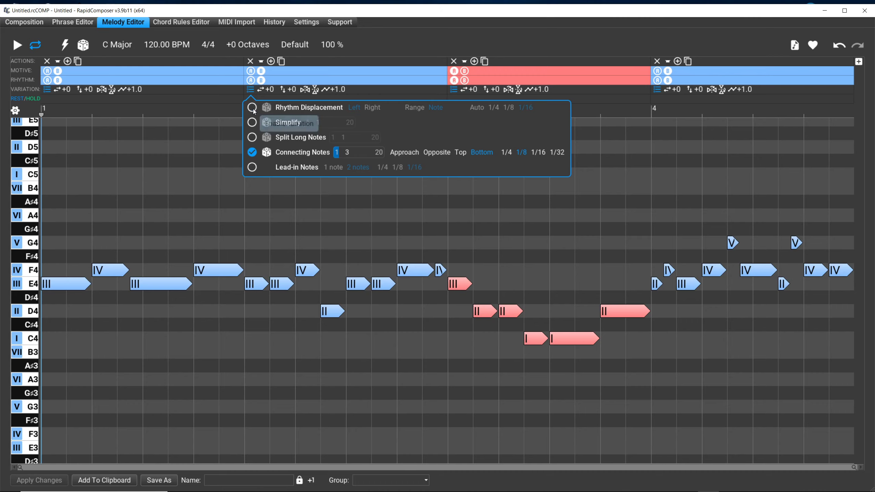
{"action": "left_click", "coordinate": [253, 109]}
{"action": "left_click", "coordinate": [252, 109]}
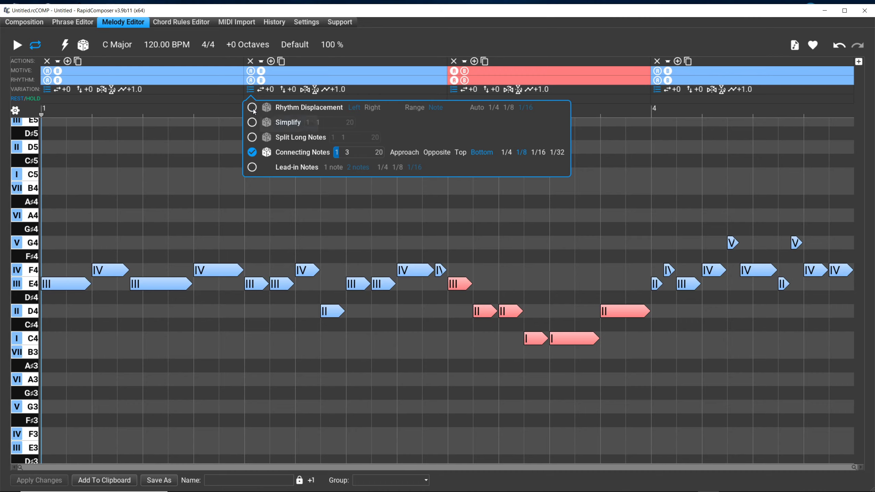
{"action": "left_click", "coordinate": [253, 109]}
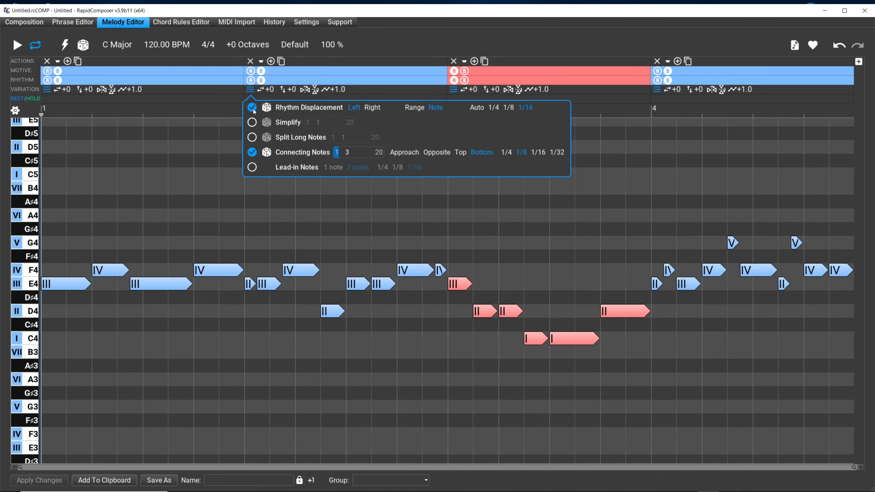
- Set the second bar's Rhythm Displacement offset to 1/8 and toggle the variation repeatedly to compare both rhythms, leaving it disabled
{"action": "left_click", "coordinate": [506, 109]}
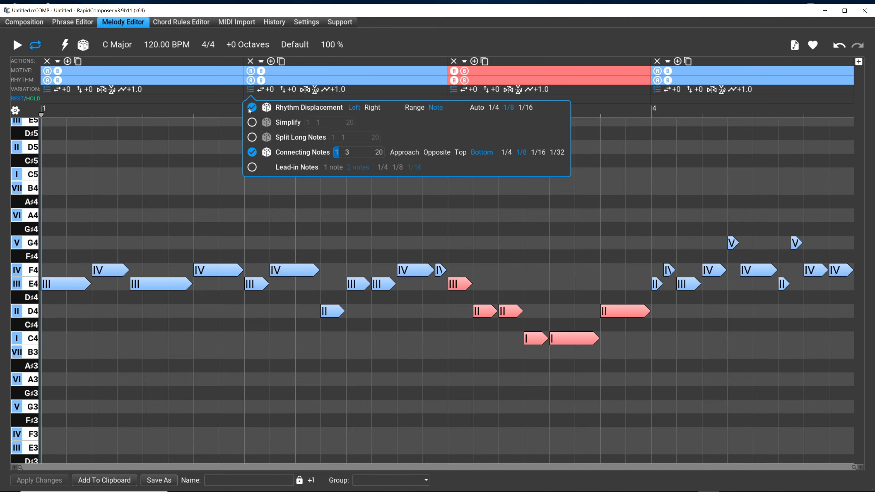
{"action": "left_click", "coordinate": [249, 108]}
{"action": "left_click", "coordinate": [249, 108]}
{"action": "left_click", "coordinate": [251, 109]}
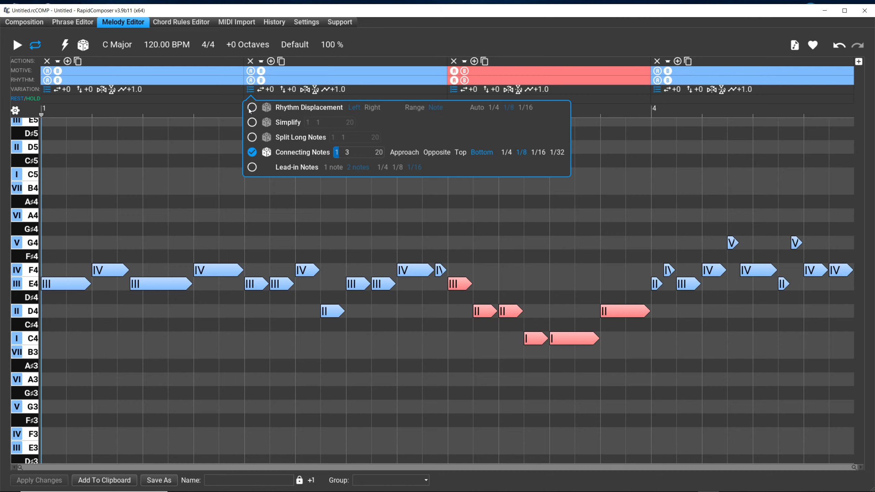
{"action": "left_click", "coordinate": [251, 109]}
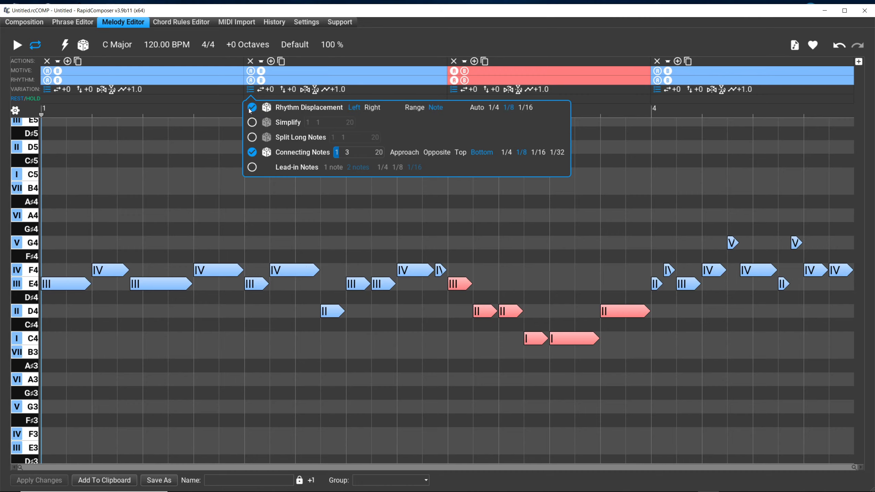
{"action": "left_click", "coordinate": [251, 108]}
{"action": "left_click", "coordinate": [249, 109]}
{"action": "left_click", "coordinate": [250, 109]}
{"action": "left_click", "coordinate": [250, 109]}
{"action": "left_click", "coordinate": [250, 109]}
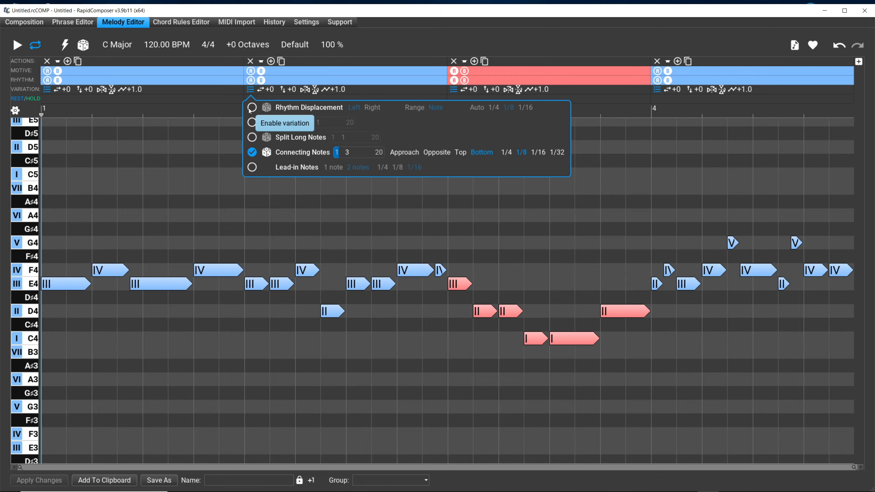
{"action": "left_click", "coordinate": [251, 109]}
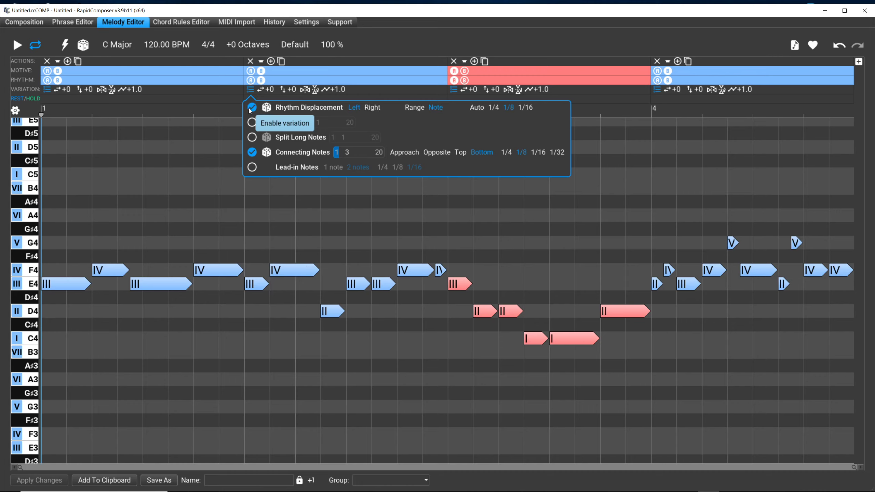
{"action": "left_click", "coordinate": [251, 109]}
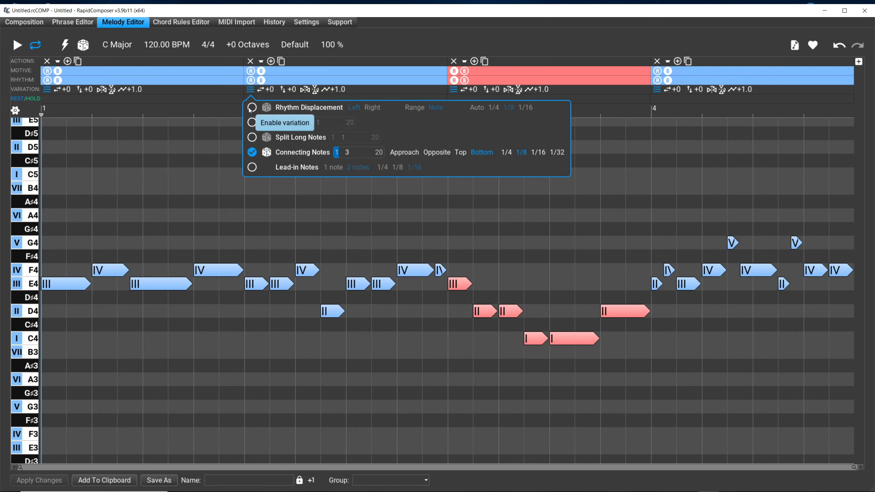
{"action": "left_click", "coordinate": [250, 109]}
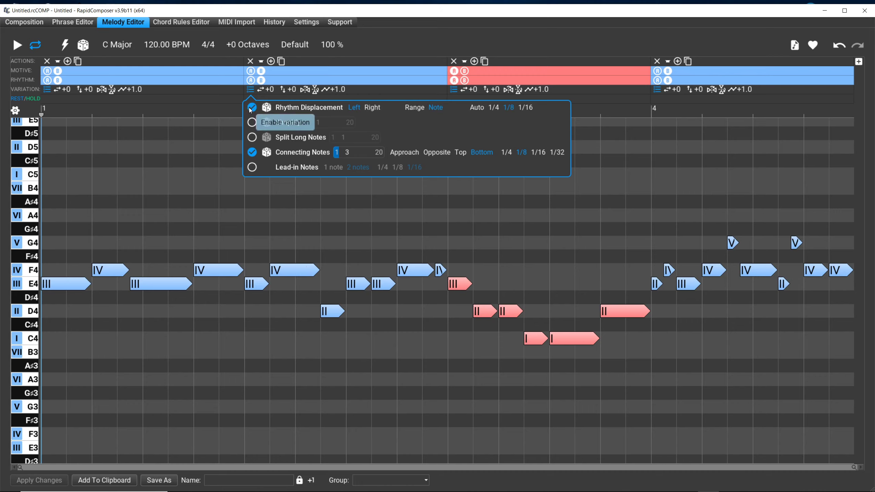
{"action": "left_click", "coordinate": [251, 110]}
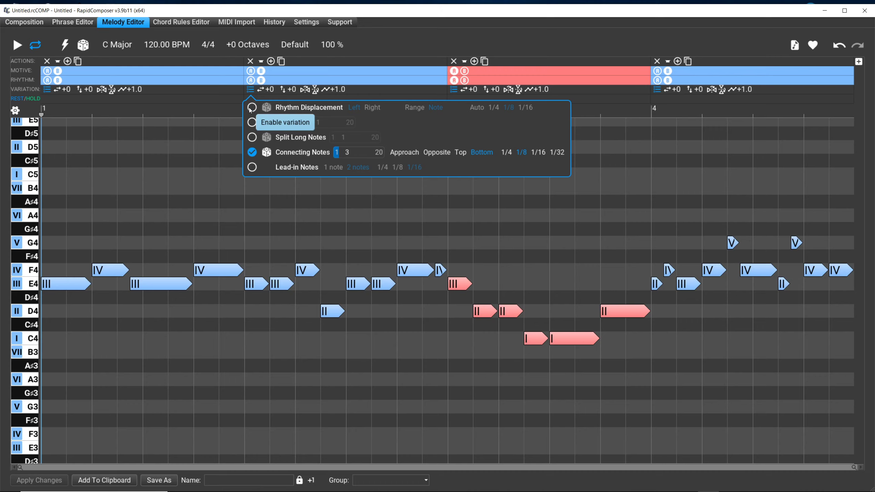
{"action": "left_click", "coordinate": [250, 110]}
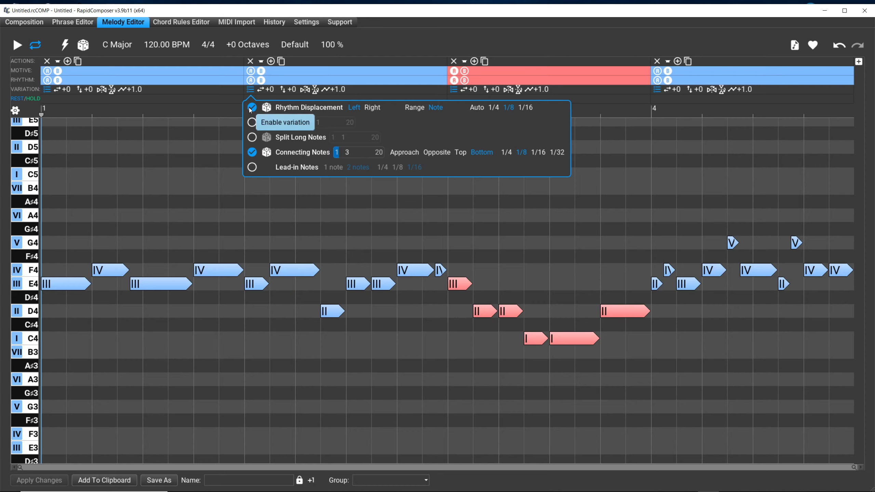
{"action": "left_click", "coordinate": [250, 110]}
{"action": "left_click", "coordinate": [251, 110]}
{"action": "left_click", "coordinate": [251, 110]}
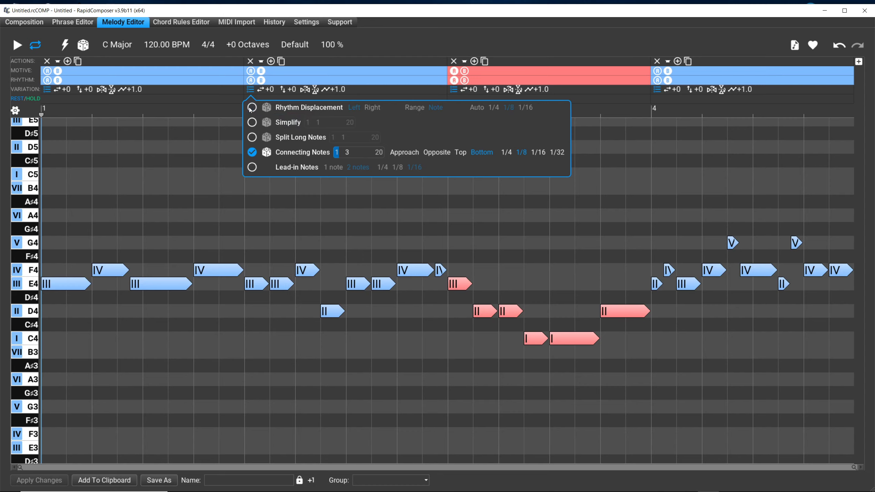
{"action": "left_click", "coordinate": [250, 110]}
{"action": "left_click", "coordinate": [251, 110]}
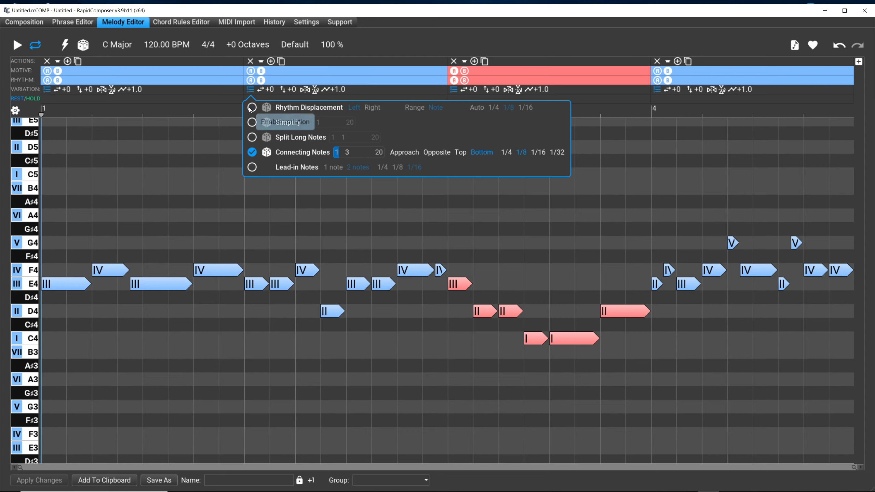
{"action": "left_click", "coordinate": [250, 110]}
{"action": "left_click", "coordinate": [250, 110]}
{"action": "left_click", "coordinate": [250, 110]}
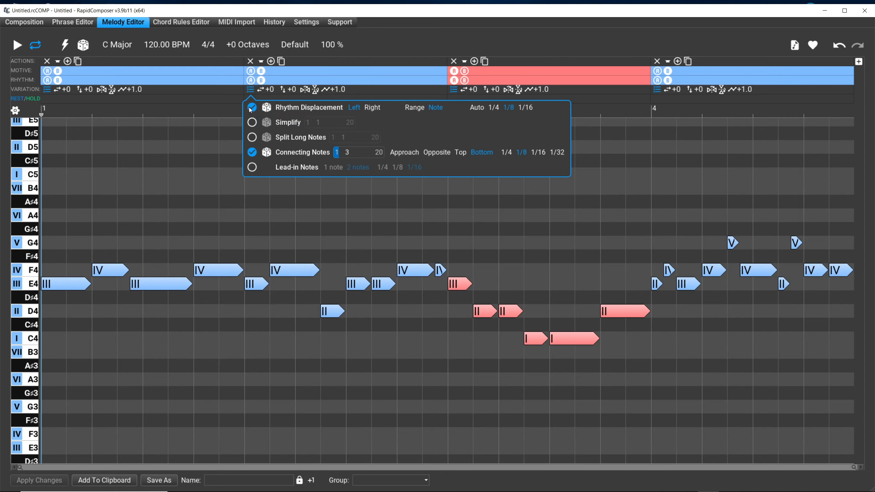
{"action": "left_click", "coordinate": [251, 110]}
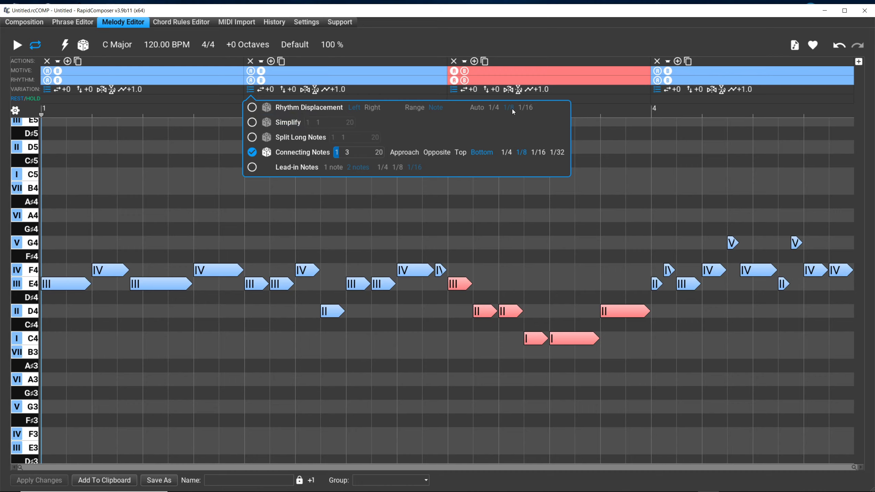
{"action": "mouse_move", "coordinate": [291, 285]}
{"action": "left_click", "coordinate": [252, 108]}
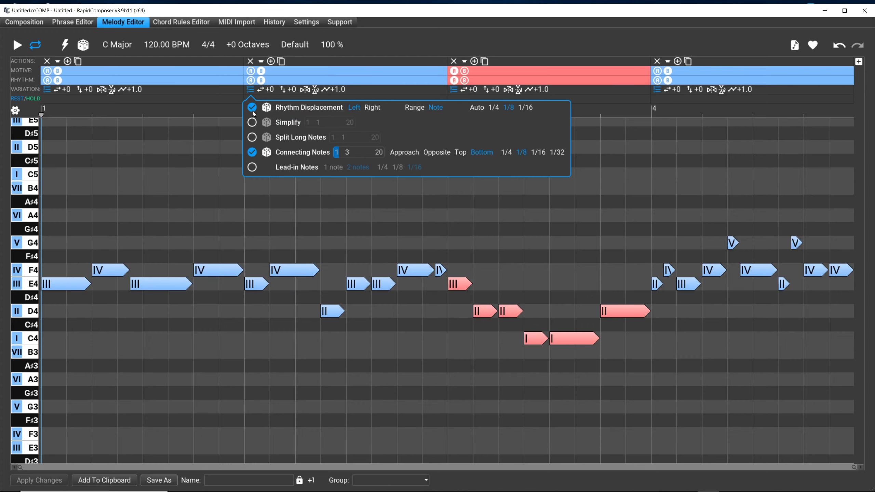
{"action": "left_click", "coordinate": [252, 109]}
{"action": "left_click", "coordinate": [253, 109]}
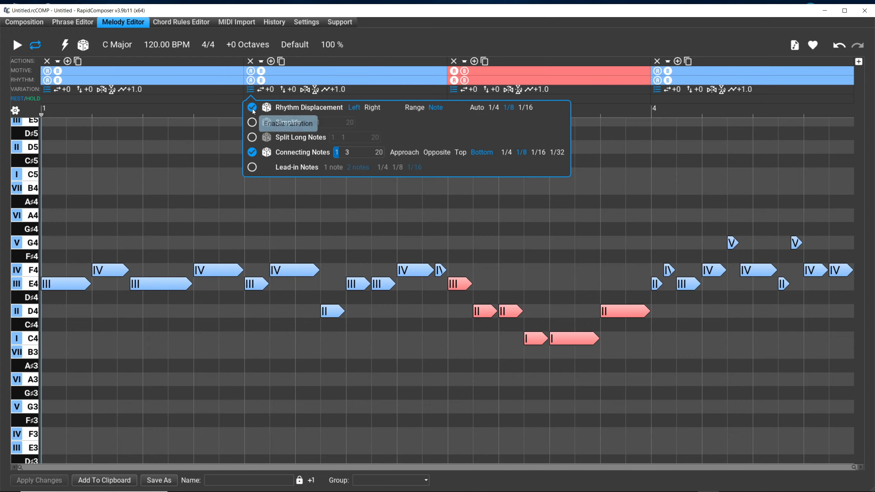
{"action": "left_click", "coordinate": [252, 109]}
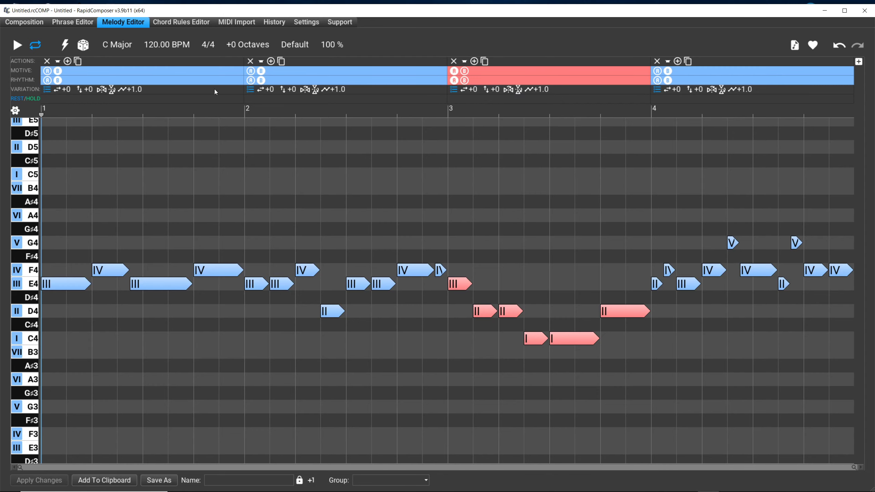
- Enable Rhythm Displacement on the third bar, applied to a single Note with a 1/16 offset to the left
{"action": "left_click", "coordinate": [454, 92]}
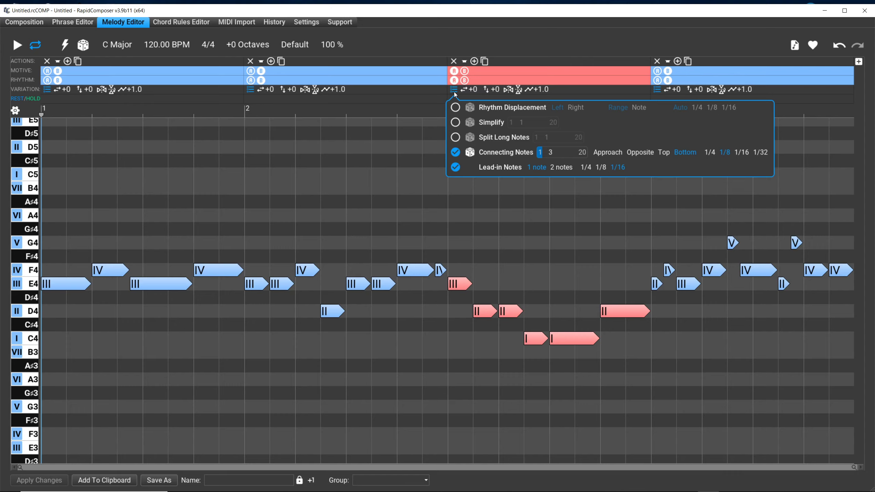
{"action": "left_click", "coordinate": [454, 91]}
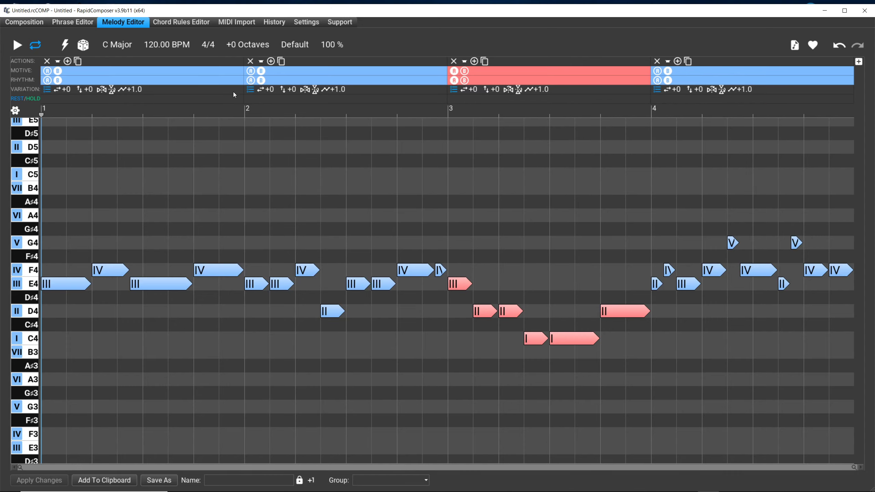
{"action": "left_click", "coordinate": [248, 91]}
{"action": "left_click", "coordinate": [248, 91]}
{"action": "left_click", "coordinate": [458, 90]}
{"action": "left_click", "coordinate": [460, 108]}
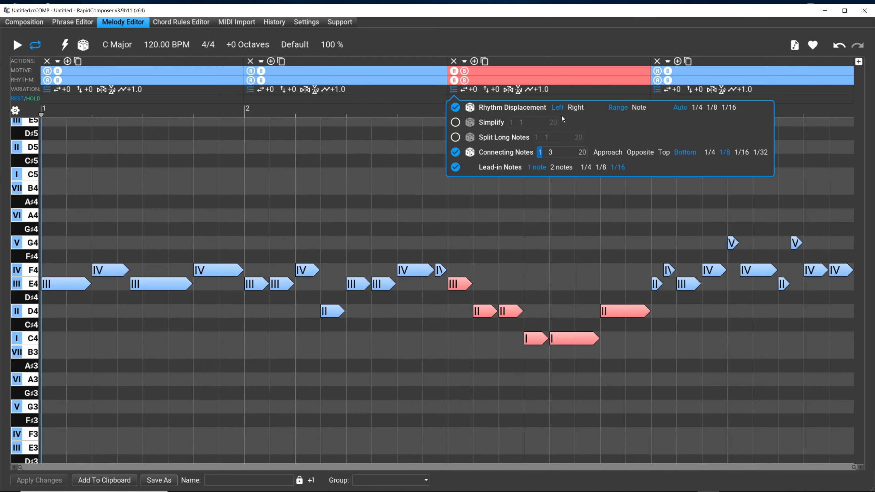
{"action": "left_click", "coordinate": [638, 111]}
{"action": "left_click", "coordinate": [731, 108]}
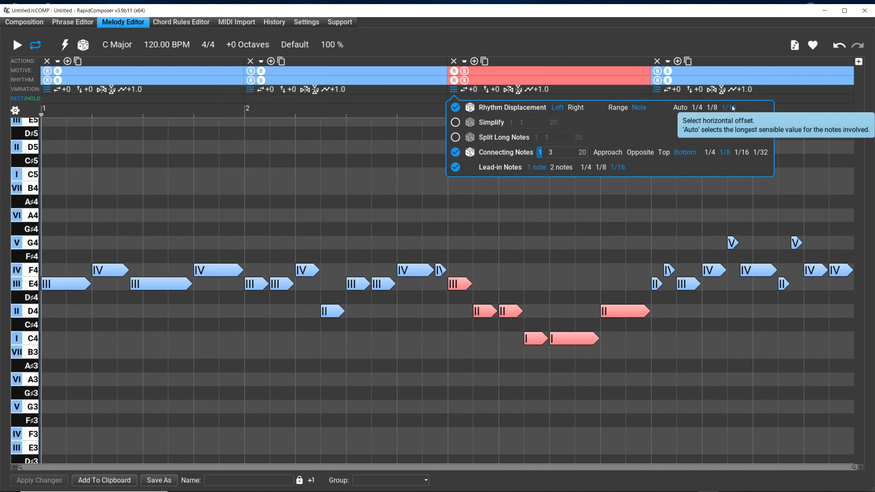
- Compare the third bar with Rhythm Displacement on and off at 1/16, and try a 1/8 offset, leaving the variation disabled
{"action": "left_click", "coordinate": [454, 109]}
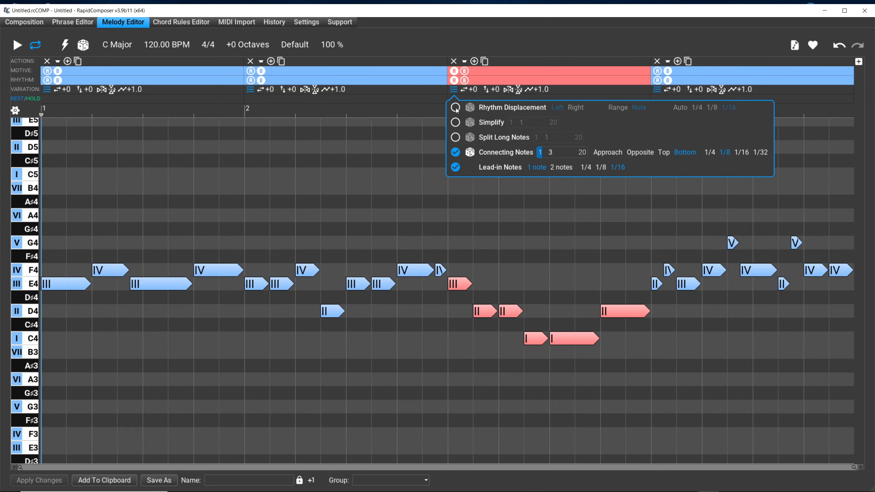
{"action": "left_click", "coordinate": [455, 109]}
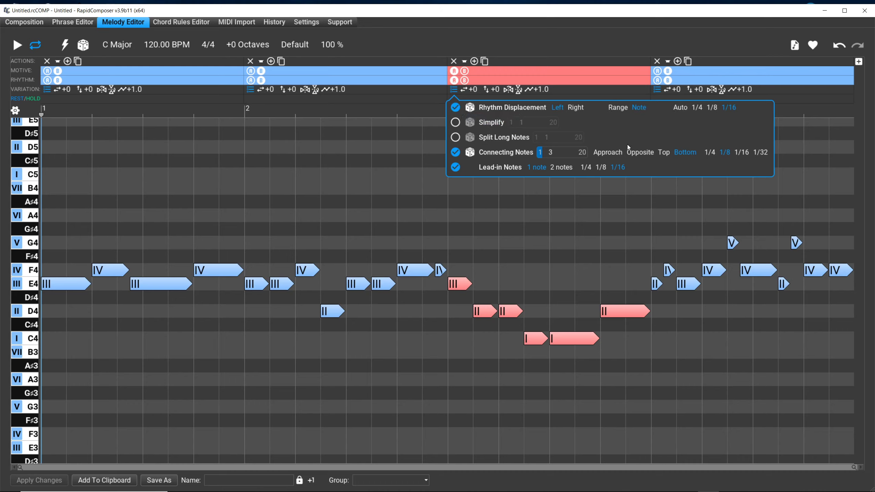
{"action": "left_click", "coordinate": [453, 110]}
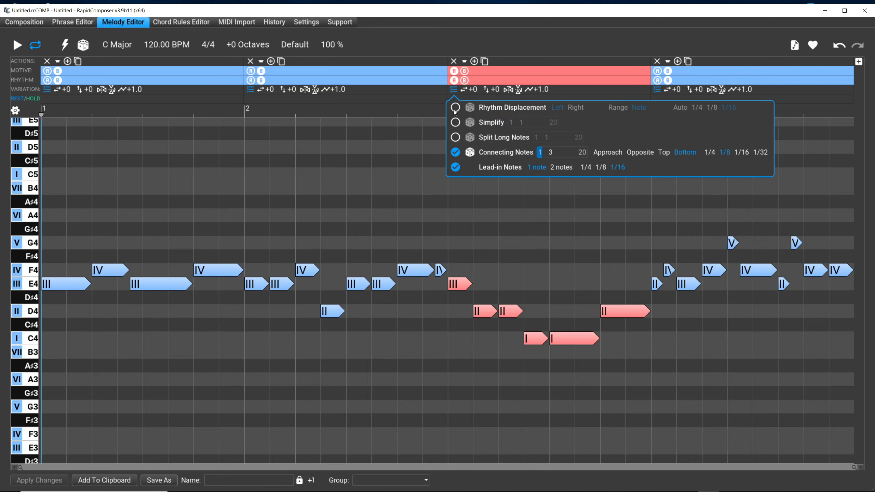
{"action": "left_click", "coordinate": [454, 109]}
{"action": "left_click", "coordinate": [712, 108]}
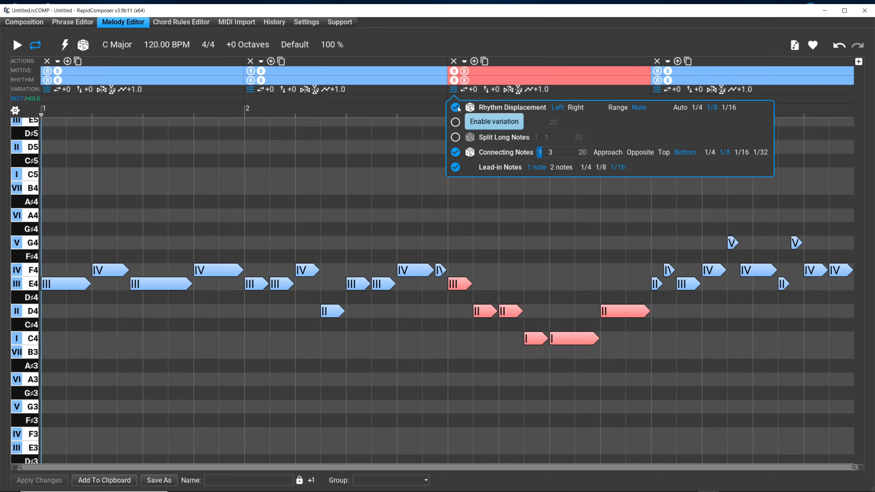
{"action": "left_click", "coordinate": [457, 108]}
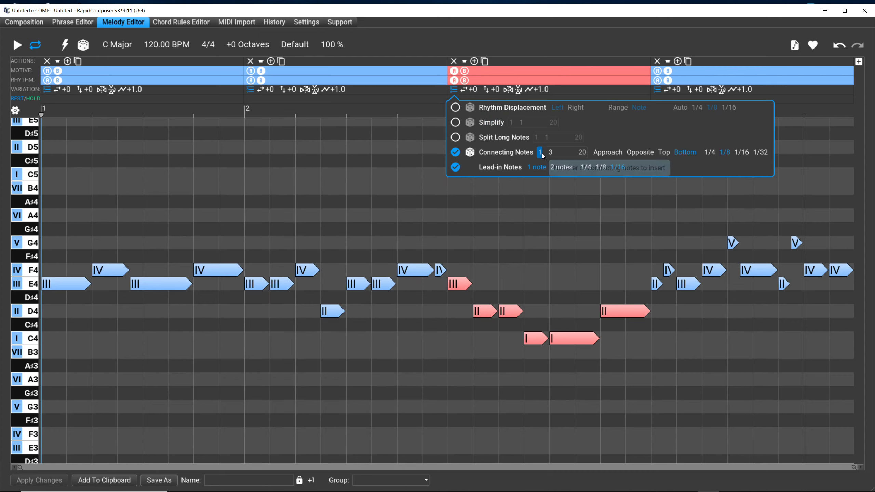
- Enable the third bar's Rhythm Displacement at a 1/16 offset with Connecting Notes temporarily off, and turn Connecting Notes back on
{"action": "left_click", "coordinate": [456, 155]}
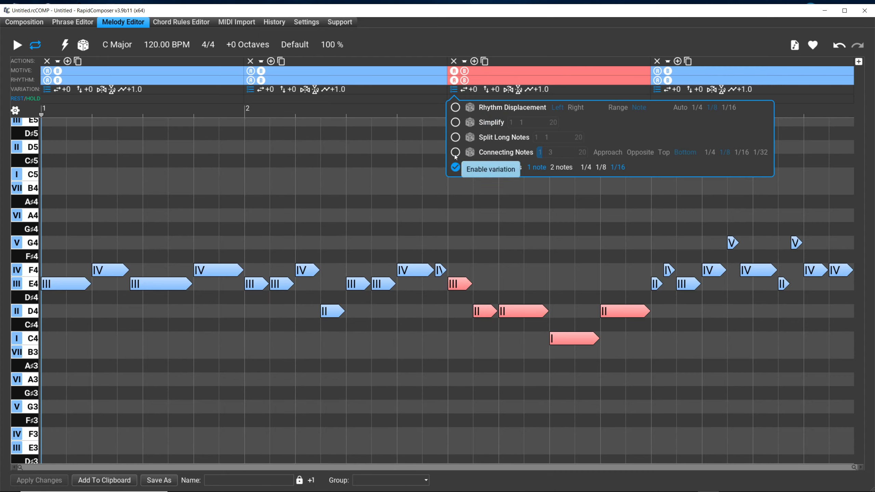
{"action": "left_click", "coordinate": [455, 108]}
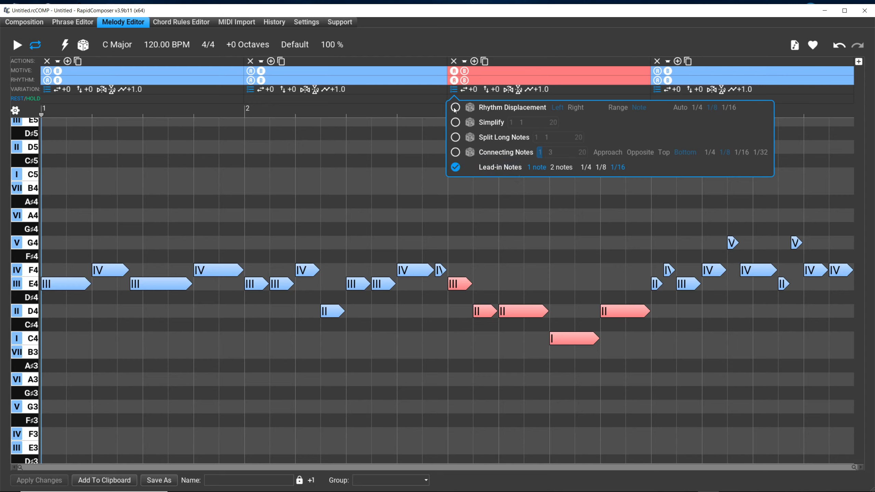
{"action": "left_click", "coordinate": [726, 108]}
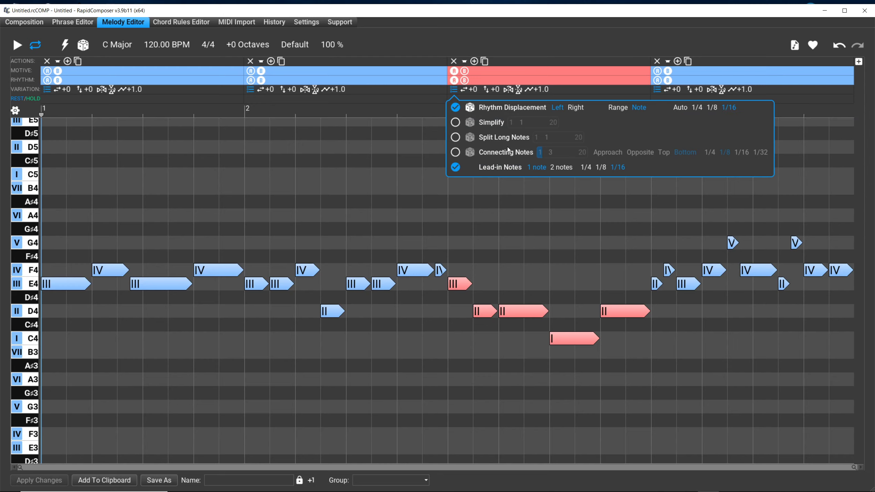
{"action": "left_click", "coordinate": [456, 153]}
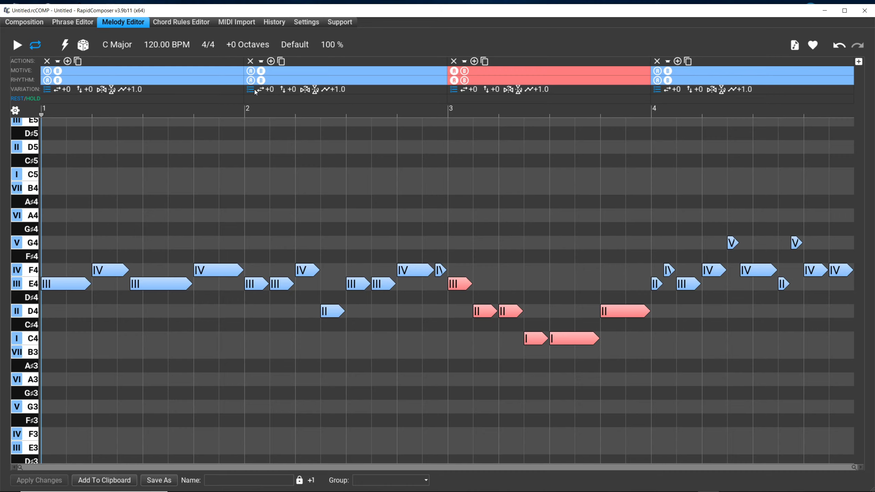
- Re-enable Rhythm Displacement on the second bar and set its offset to 1/16
{"action": "mouse_move", "coordinate": [256, 92]}
{"action": "left_click", "coordinate": [257, 109]}
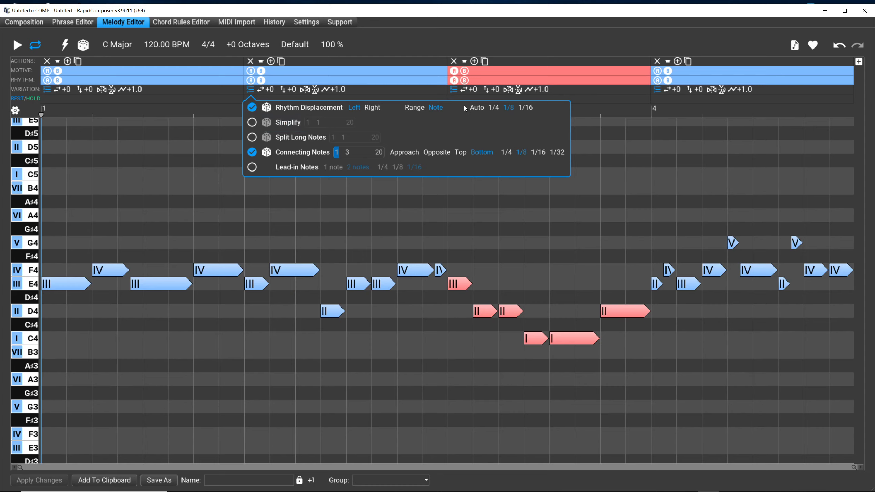
{"action": "left_click", "coordinate": [524, 109]}
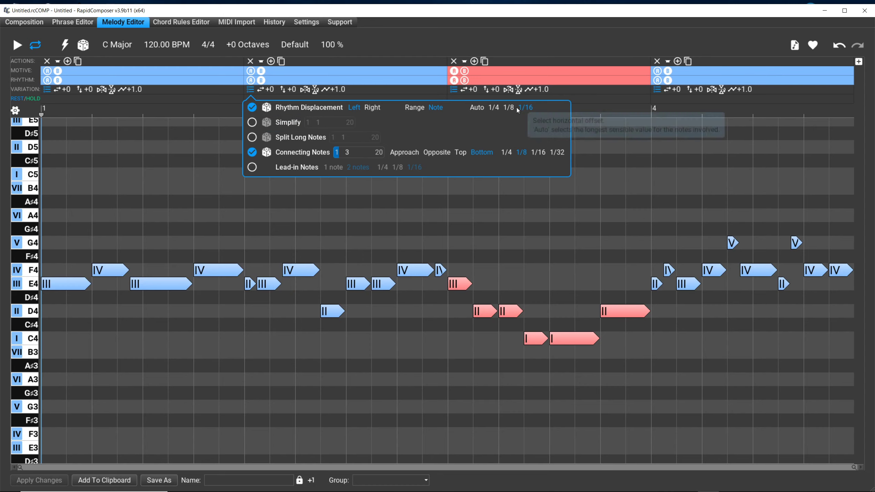
{"action": "left_click", "coordinate": [226, 111]}
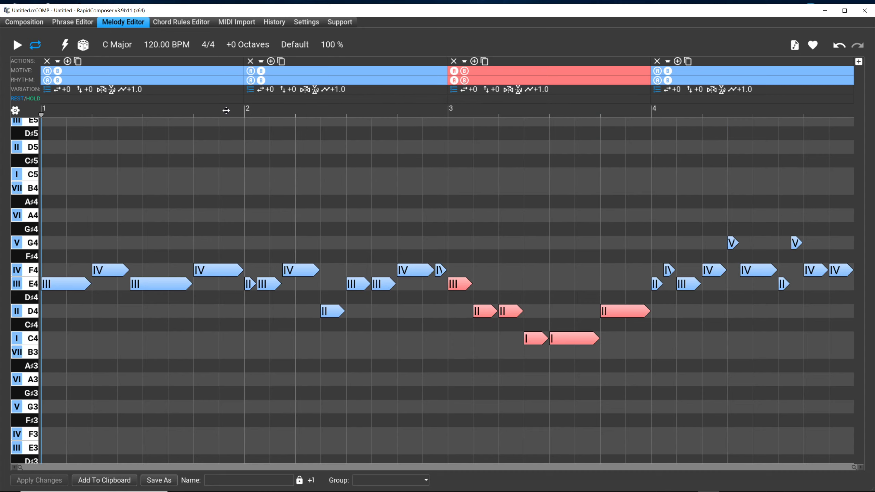
- Toggle the third bar's Rhythm Displacement to check its effect, leaving the variation disabled
{"action": "left_click", "coordinate": [453, 90]}
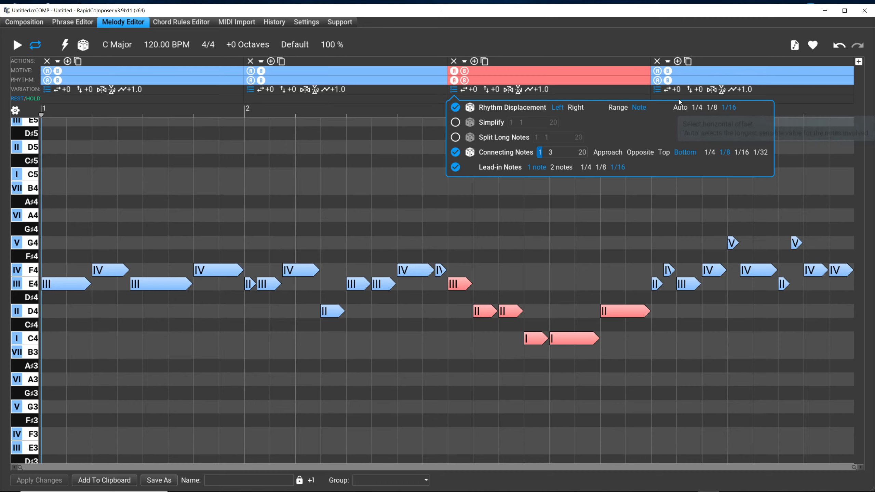
{"action": "left_click", "coordinate": [455, 107]}
{"action": "left_click", "coordinate": [455, 107]}
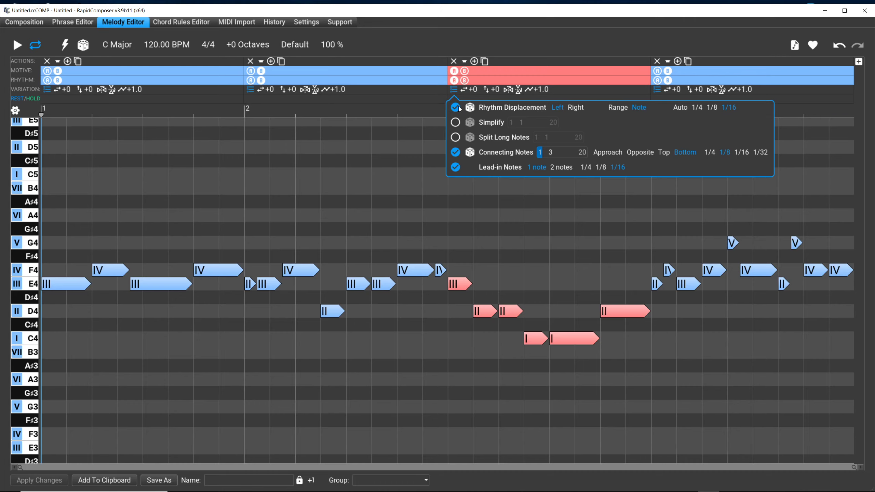
{"action": "left_click", "coordinate": [455, 107]}
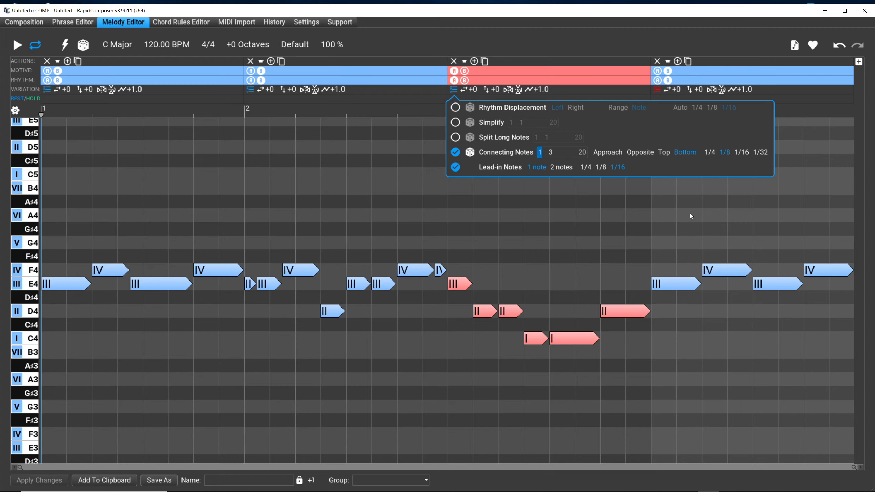
- Review the second bar's variation settings
{"action": "left_click", "coordinate": [690, 213]}
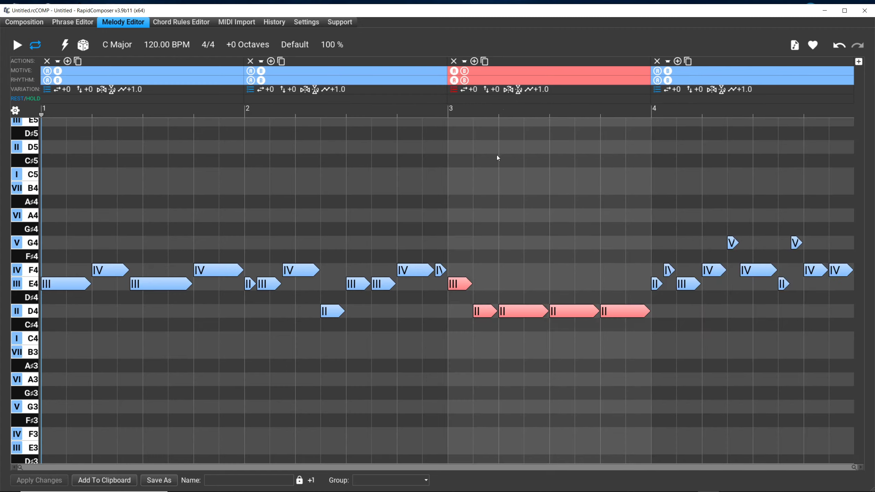
{"action": "left_click", "coordinate": [250, 89]}
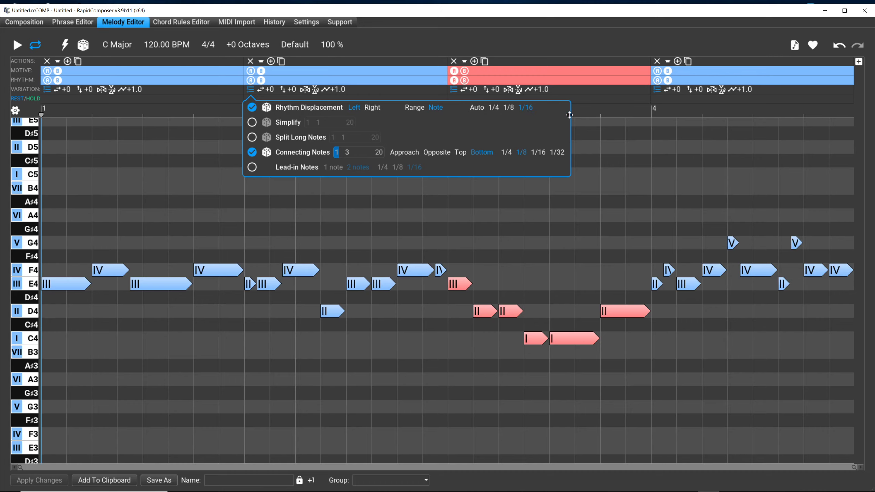
{"action": "left_click", "coordinate": [585, 103]}
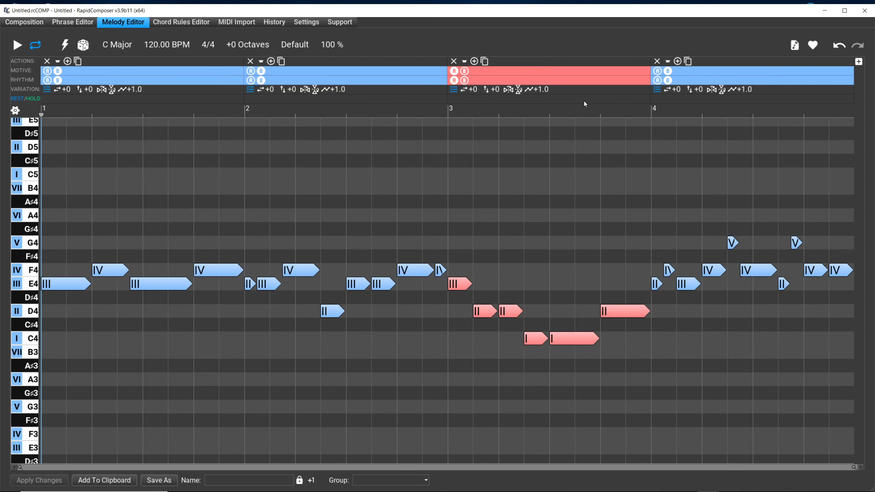
- Enable the third bar's Rhythm Displacement and compare the bar with its variations bypassed and active, leaving them active
{"action": "left_click", "coordinate": [452, 90]}
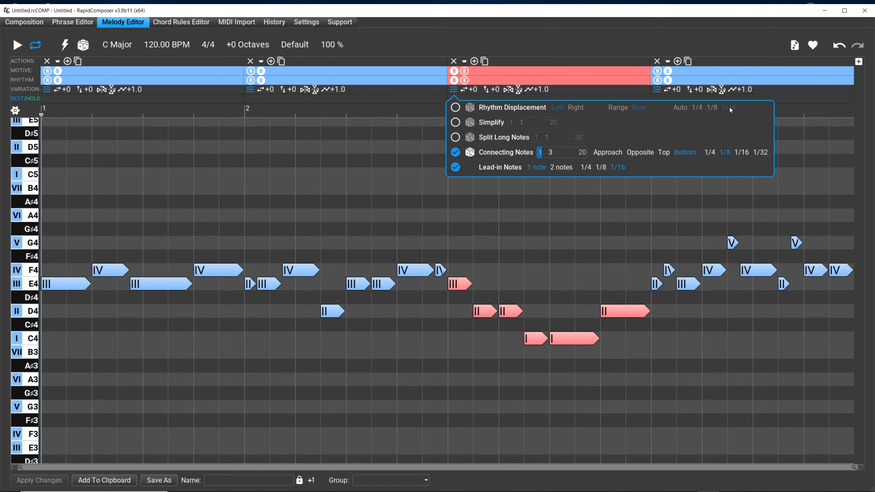
{"action": "left_click", "coordinate": [455, 107]}
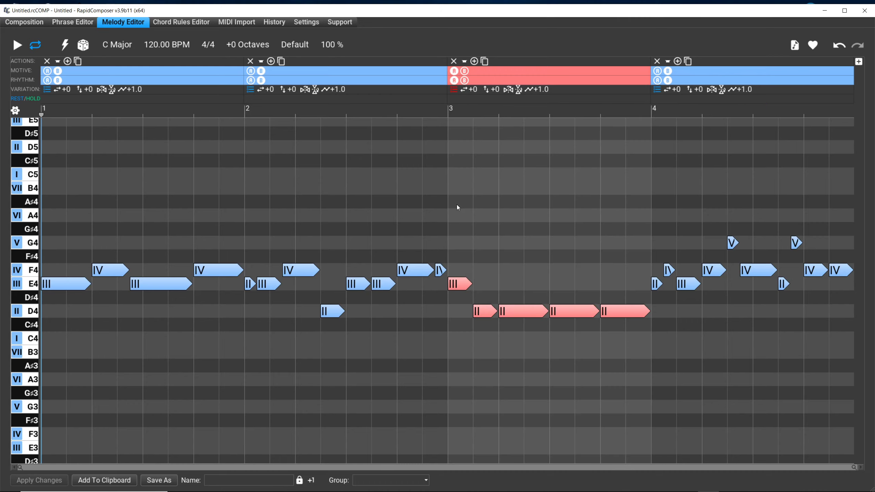
{"action": "right_click", "coordinate": [454, 90]}
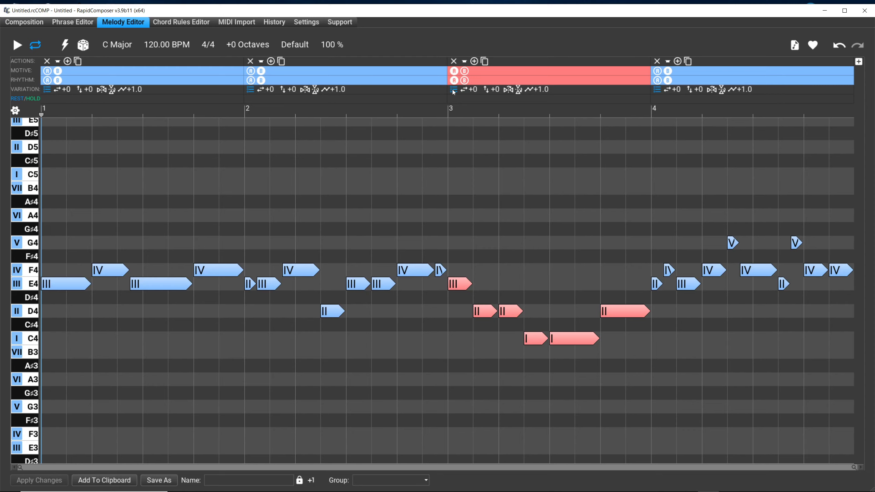
{"action": "left_click", "coordinate": [453, 89]}
{"action": "left_click", "coordinate": [454, 152]}
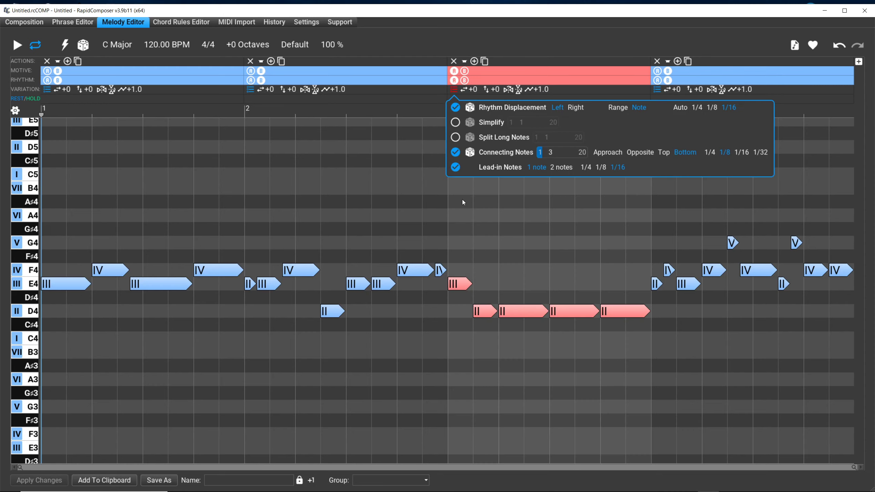
{"action": "left_click", "coordinate": [462, 199]}
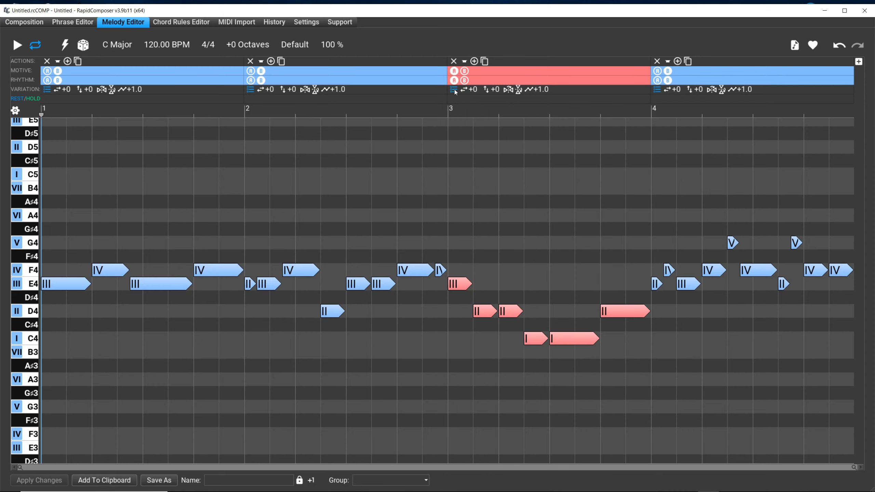
{"action": "left_click", "coordinate": [454, 90]}
- Compare the third bar with Connecting Notes on and off while Lead-in Notes is temporarily disabled, leaving both enabled
{"action": "left_click", "coordinate": [462, 168]}
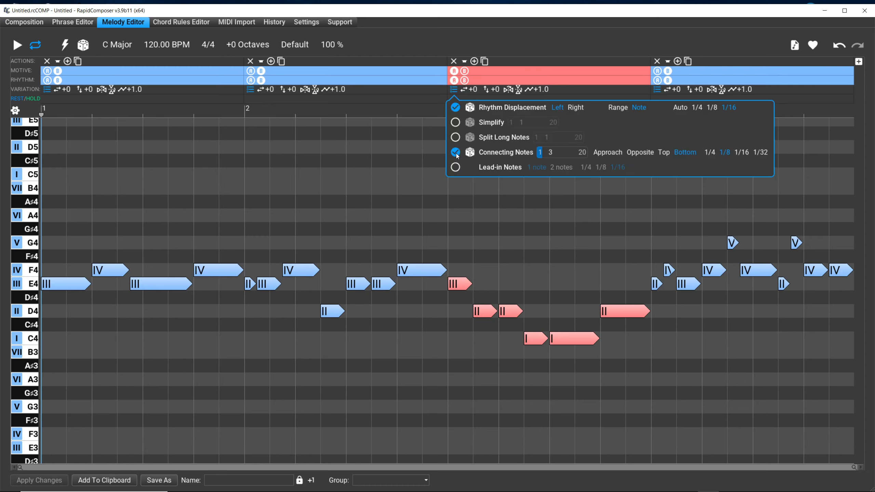
{"action": "left_click", "coordinate": [457, 155]}
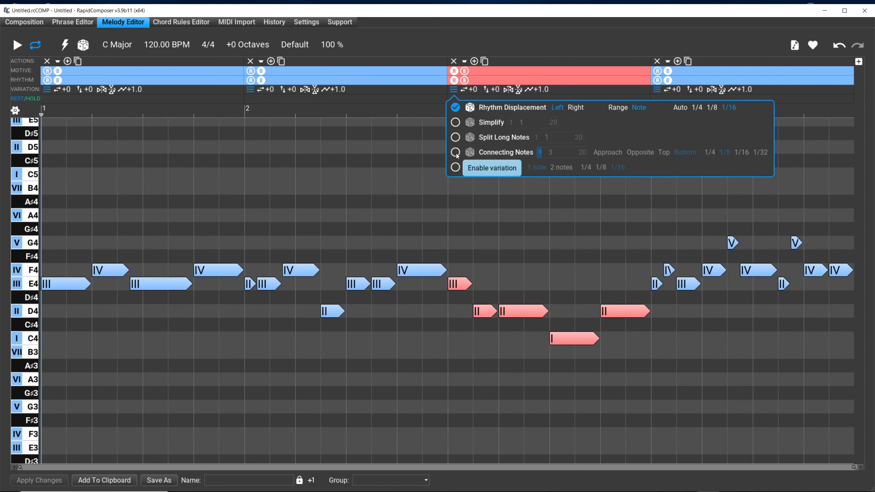
{"action": "left_click", "coordinate": [457, 155]}
{"action": "left_click", "coordinate": [457, 155]}
{"action": "left_click", "coordinate": [457, 156]}
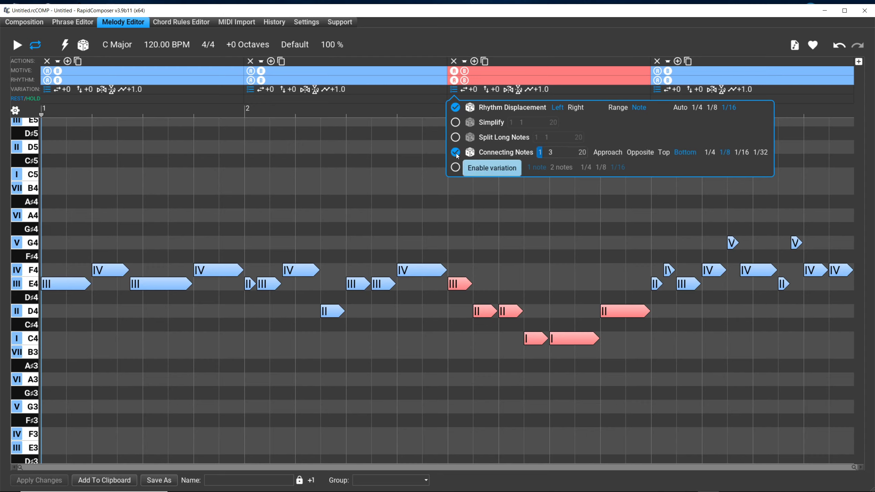
{"action": "left_click", "coordinate": [457, 156]}
{"action": "left_click", "coordinate": [457, 155]}
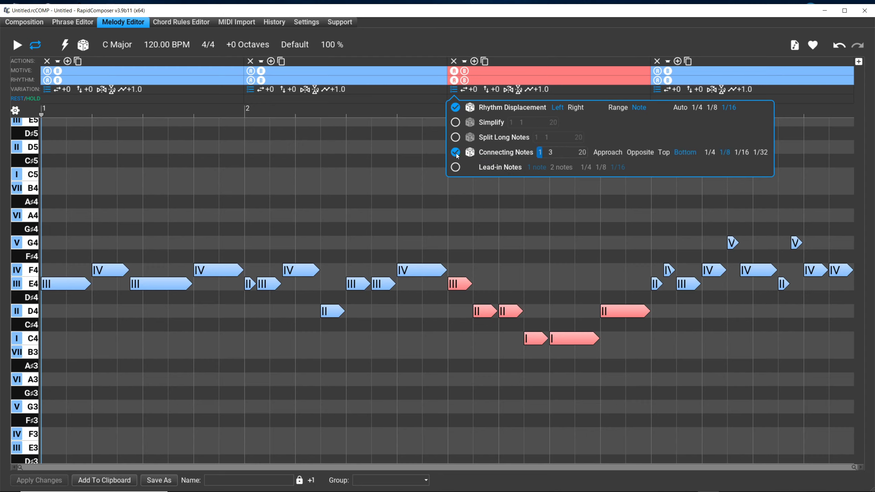
{"action": "left_click", "coordinate": [455, 168]}
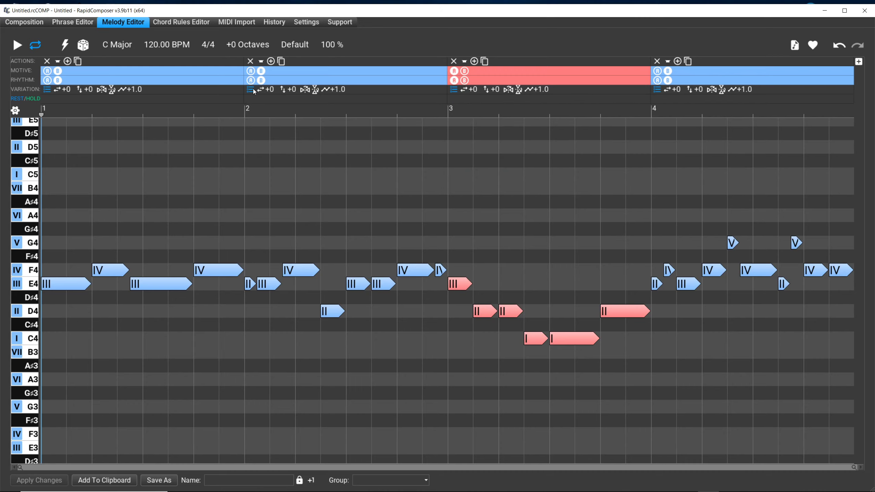
- Compare the Left and Right directions of the third bar's Rhythm Displacement, leaving it set to Left
{"action": "mouse_move", "coordinate": [254, 90]}
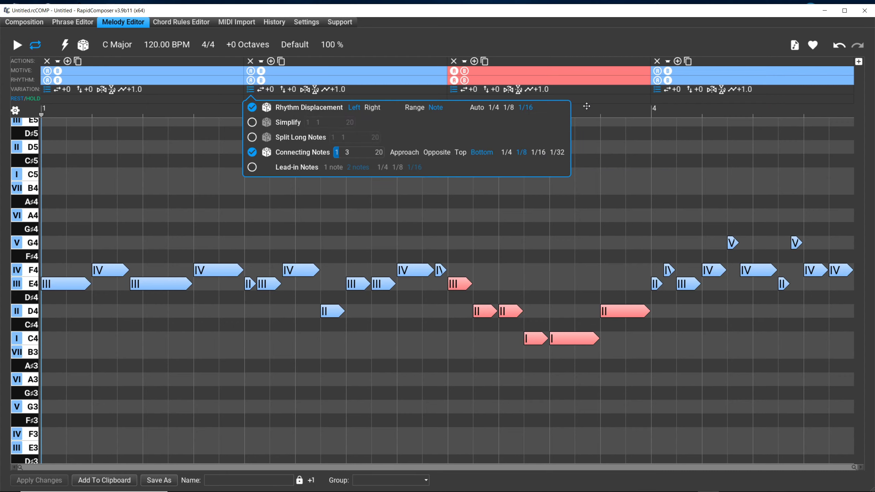
{"action": "left_click", "coordinate": [453, 89]}
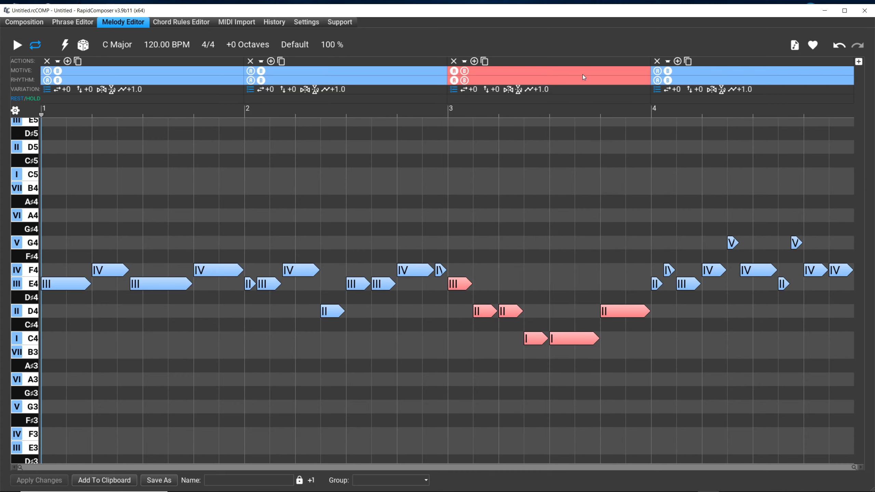
{"action": "mouse_move", "coordinate": [456, 89]}
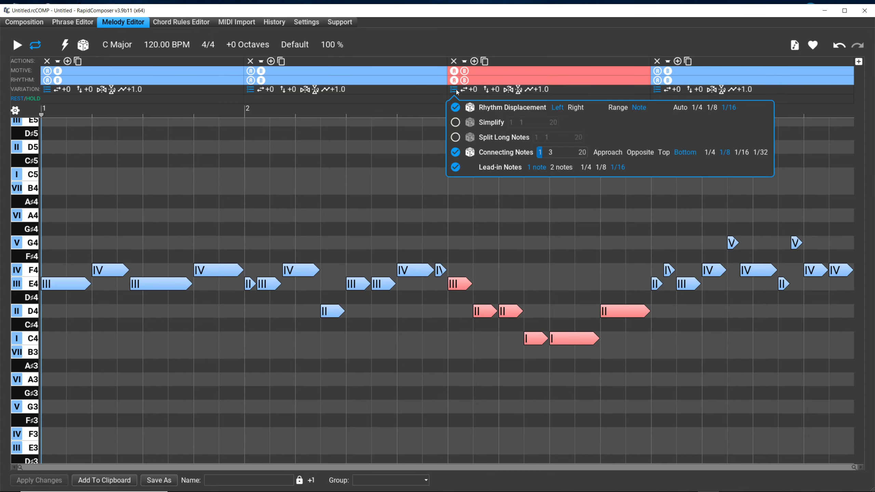
{"action": "left_click", "coordinate": [574, 108]}
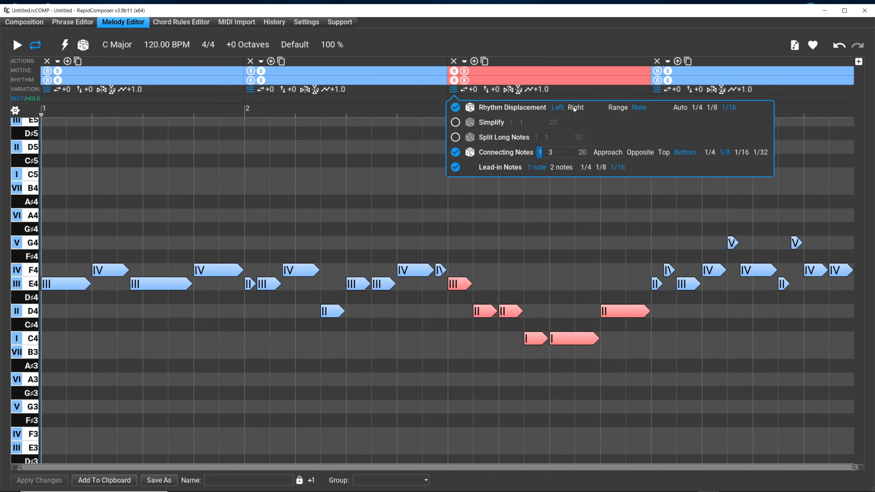
{"action": "left_click", "coordinate": [556, 109]}
{"action": "left_click", "coordinate": [569, 108]}
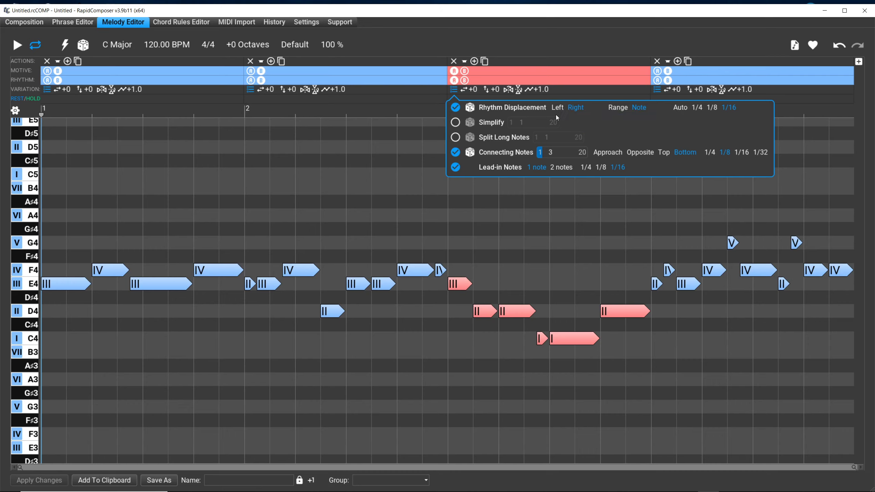
{"action": "left_click", "coordinate": [561, 109]}
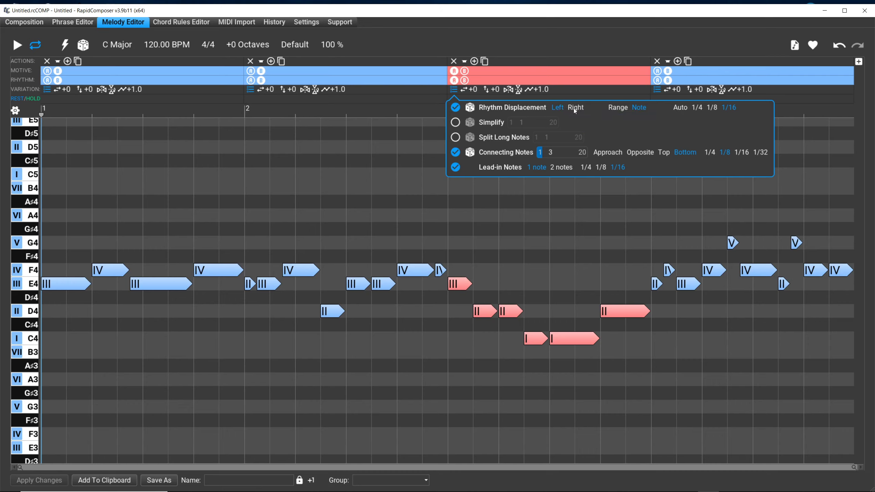
{"action": "left_click", "coordinate": [575, 108]}
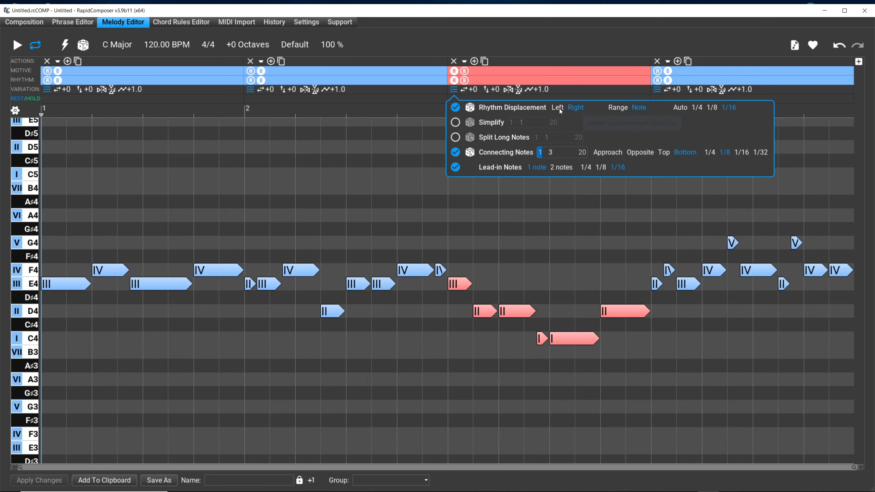
{"action": "left_click", "coordinate": [560, 109]}
{"action": "left_click", "coordinate": [575, 109]}
{"action": "left_click", "coordinate": [558, 109]}
{"action": "left_click", "coordinate": [575, 109]}
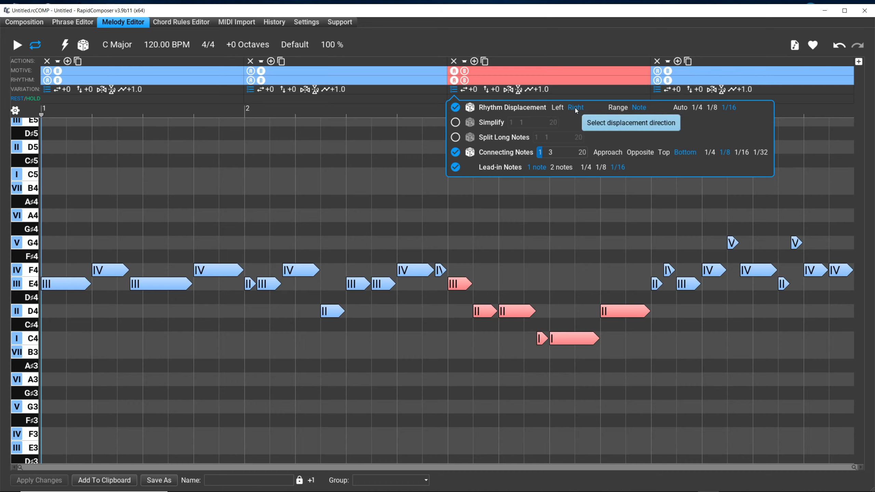
{"action": "left_click", "coordinate": [555, 108]}
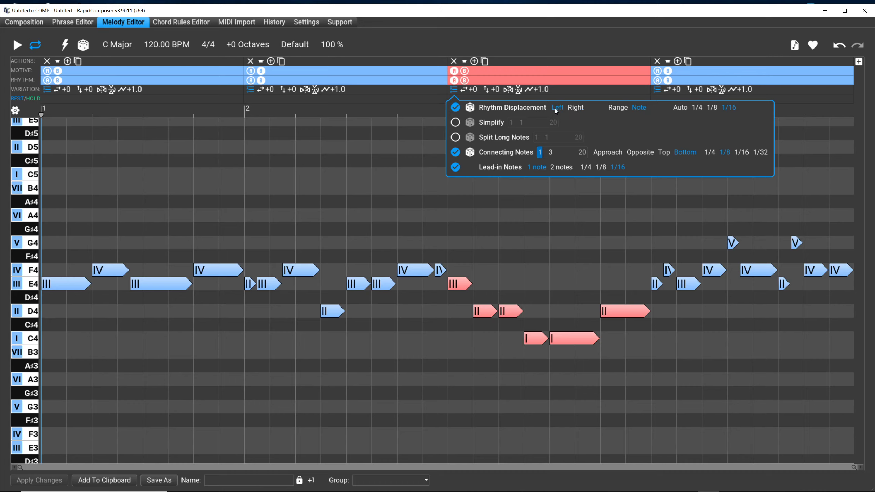
- Toggle the third bar's Rhythm Displacement off and on, leaving its direction at Right, and play the melody
{"action": "left_click", "coordinate": [458, 109]}
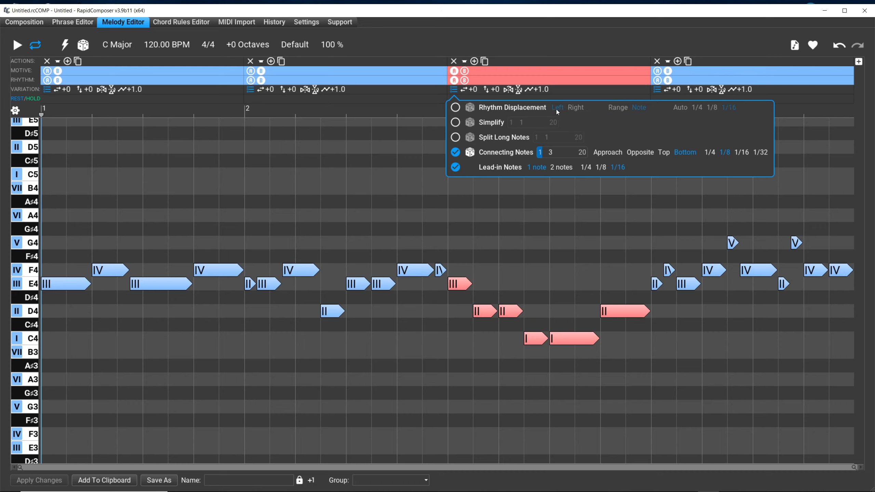
{"action": "left_click", "coordinate": [456, 108]}
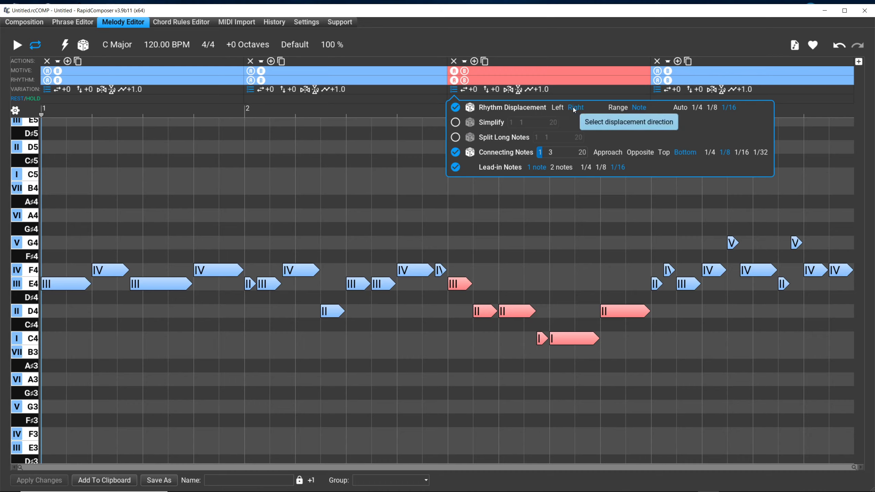
{"action": "left_click", "coordinate": [18, 48]}
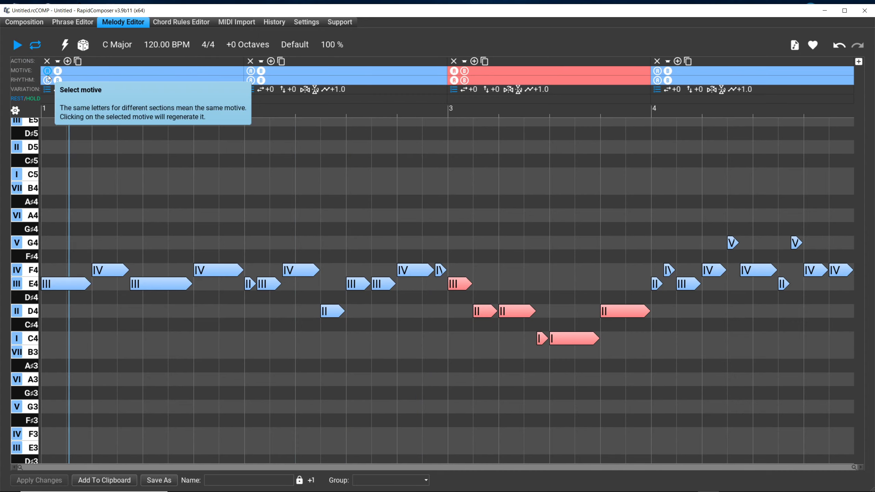
- Disable Rhythm Displacement on the first bar and turn off all variations on the second bar
{"action": "left_click", "coordinate": [46, 90]}
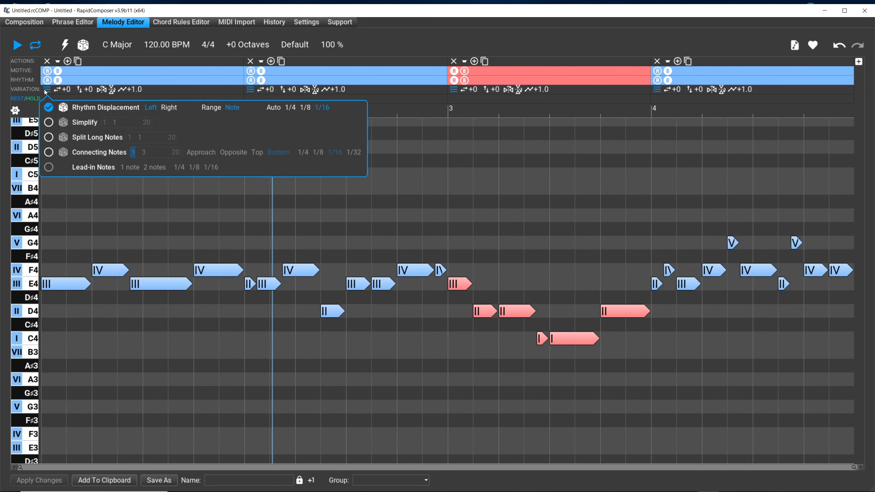
{"action": "left_click", "coordinate": [49, 108]}
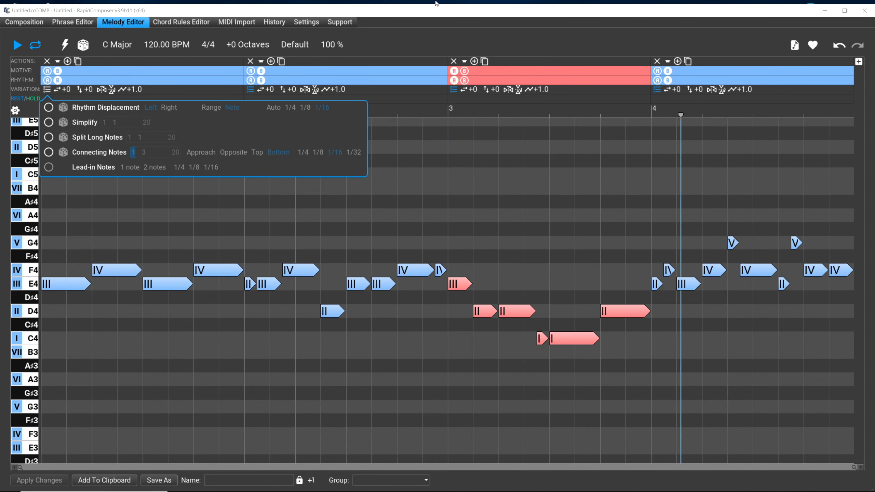
{"action": "left_click", "coordinate": [247, 90]}
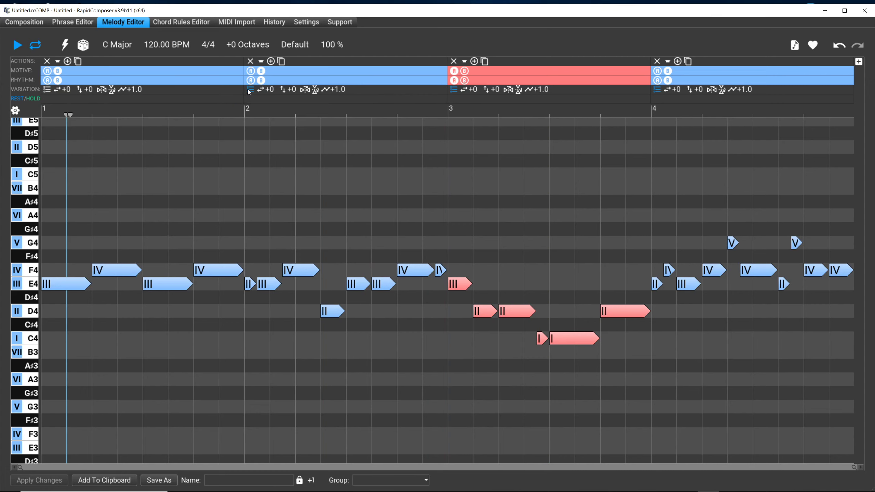
{"action": "right_click", "coordinate": [248, 90]}
{"action": "left_click", "coordinate": [250, 90]}
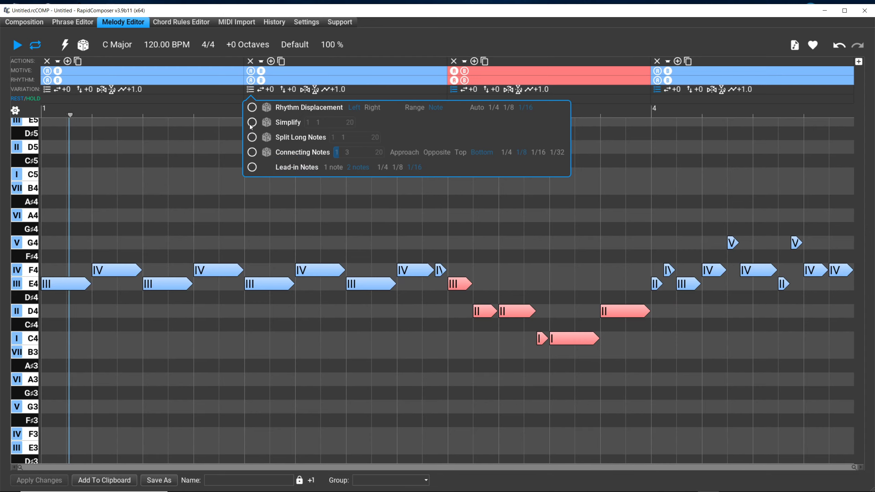
- Enable Split Long Notes on the second bar and try Lead-in Notes with 2 notes at 1/16, leaving Lead-in Notes off
{"action": "left_click", "coordinate": [252, 137]}
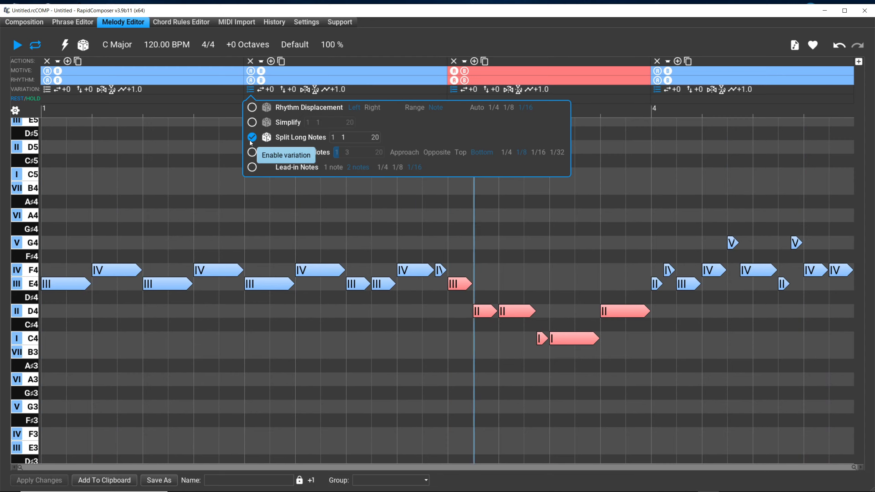
{"action": "left_click", "coordinate": [253, 167]}
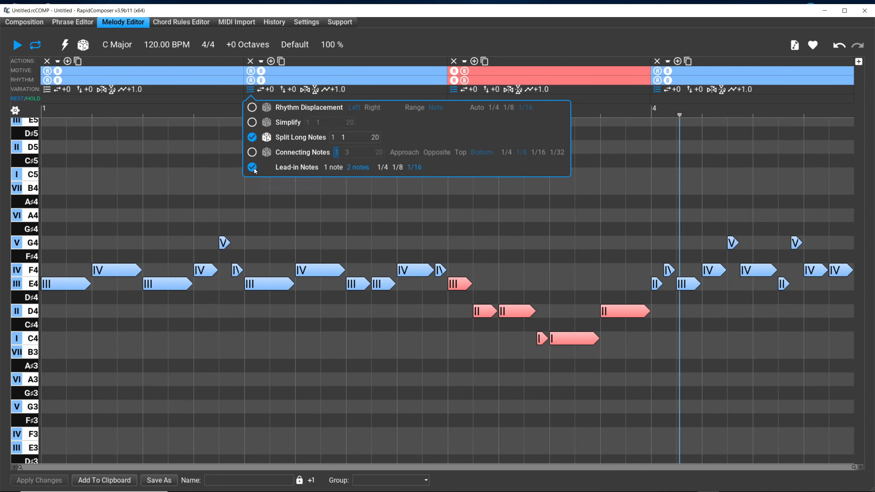
{"action": "left_click", "coordinate": [255, 170]}
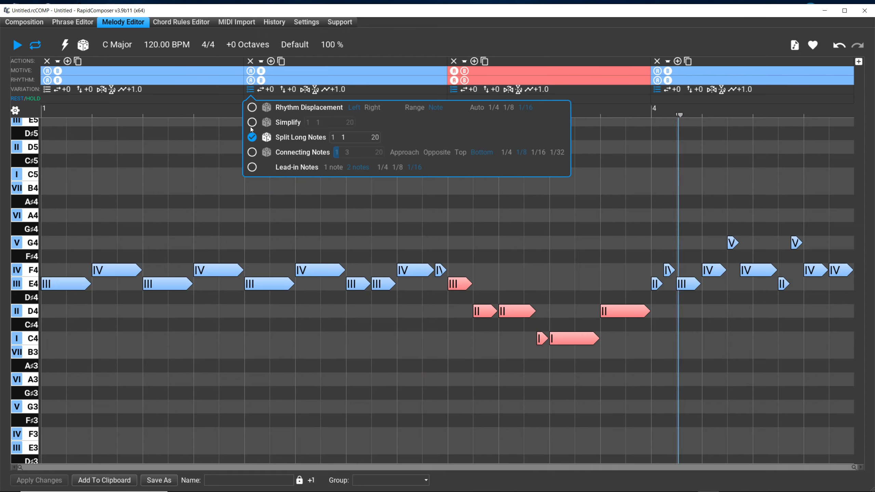
{"action": "left_click", "coordinate": [251, 167]}
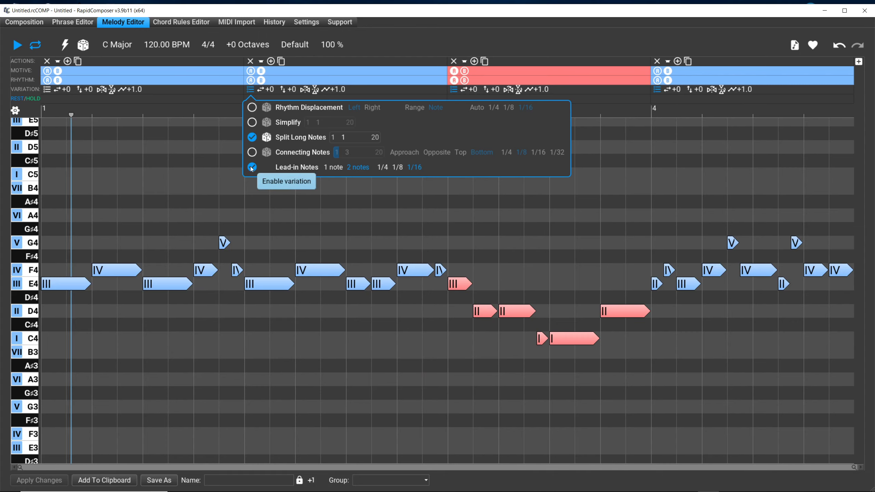
{"action": "left_click", "coordinate": [252, 167]}
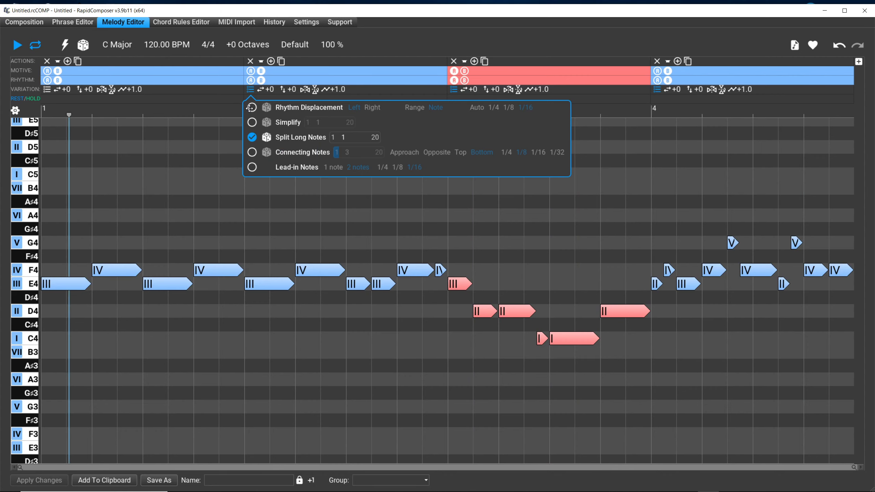
- Enable the second bar's Rhythm Displacement with a 1/8 offset to the left
{"action": "left_click", "coordinate": [251, 107]}
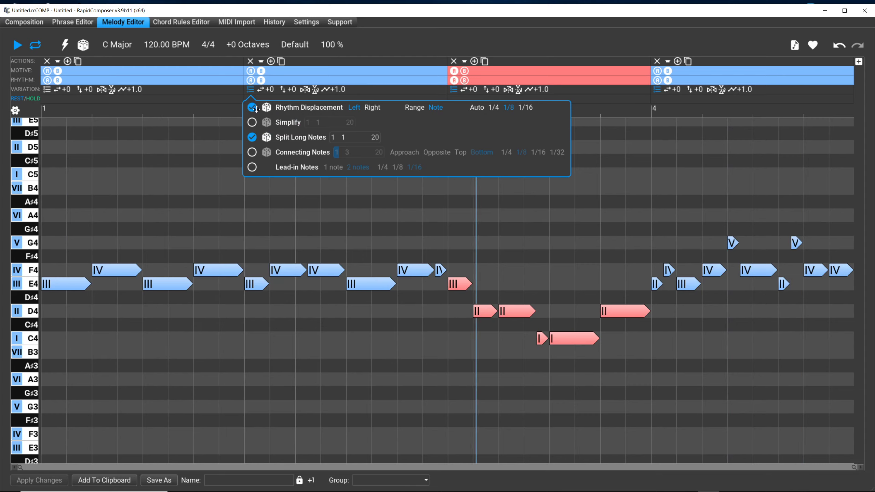
- Turn off the second bar's Rhythm Displacement and stop playback
{"action": "left_click", "coordinate": [256, 109]}
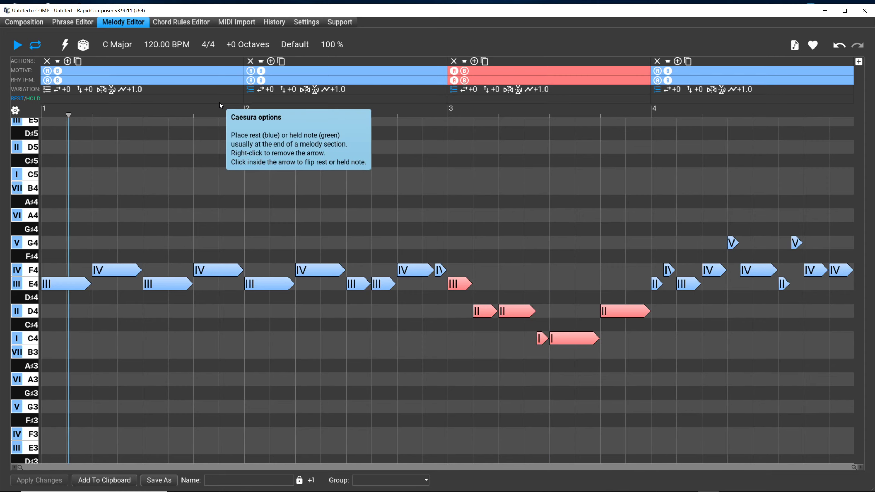
{"action": "key", "text": "space"}
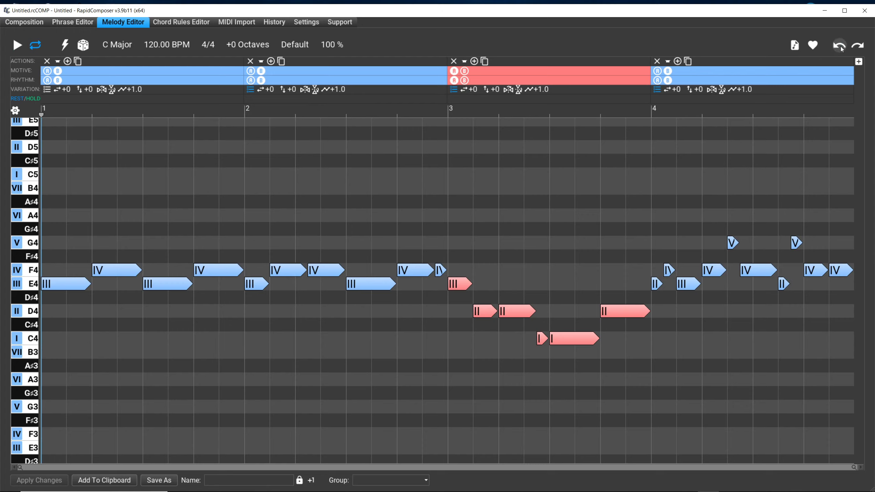
- Undo the recent second-bar variation edits back to its Connecting Notes version and play the melody
{"action": "left_click", "coordinate": [840, 45]}
{"action": "left_click", "coordinate": [839, 45]}
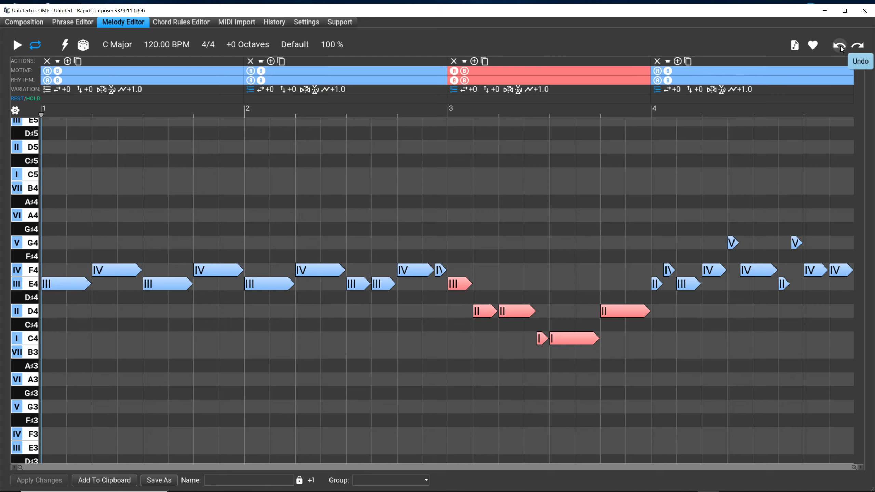
{"action": "left_click", "coordinate": [840, 47]}
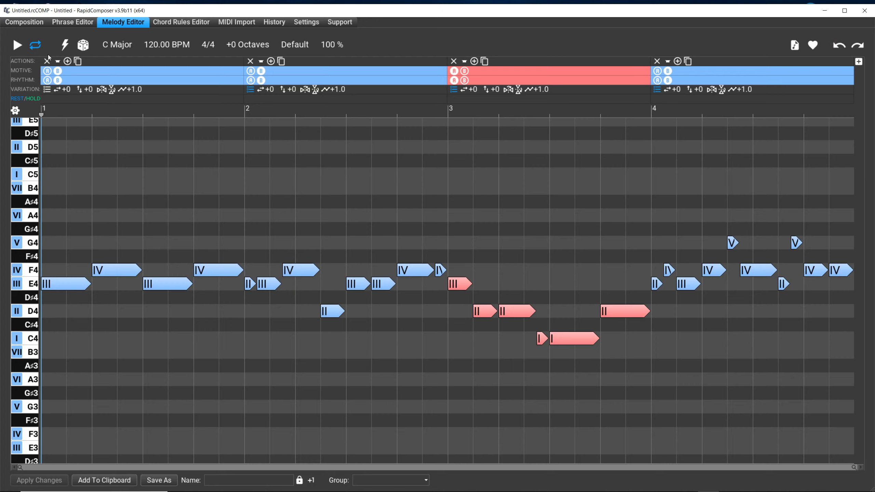
{"action": "left_click", "coordinate": [22, 49]}
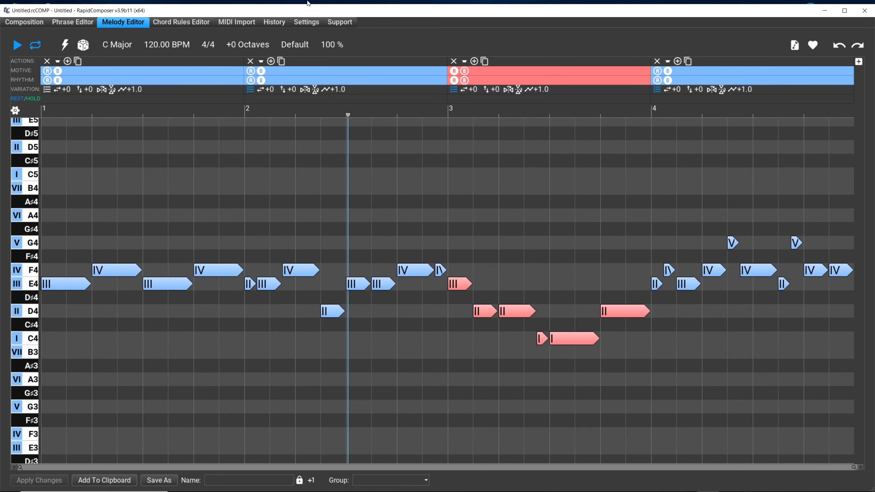
- Undo the earlier variation edits on the first three bars one by one while the melody plays
{"action": "left_click", "coordinate": [839, 48]}
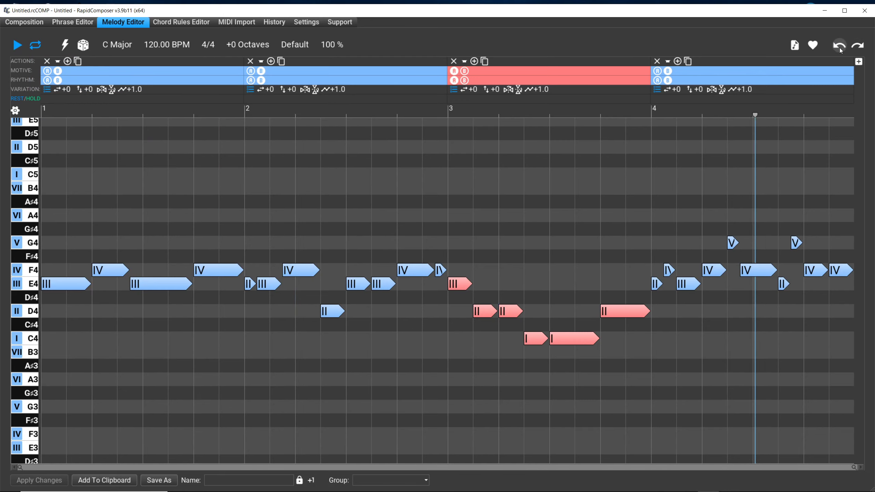
{"action": "left_click", "coordinate": [839, 48]}
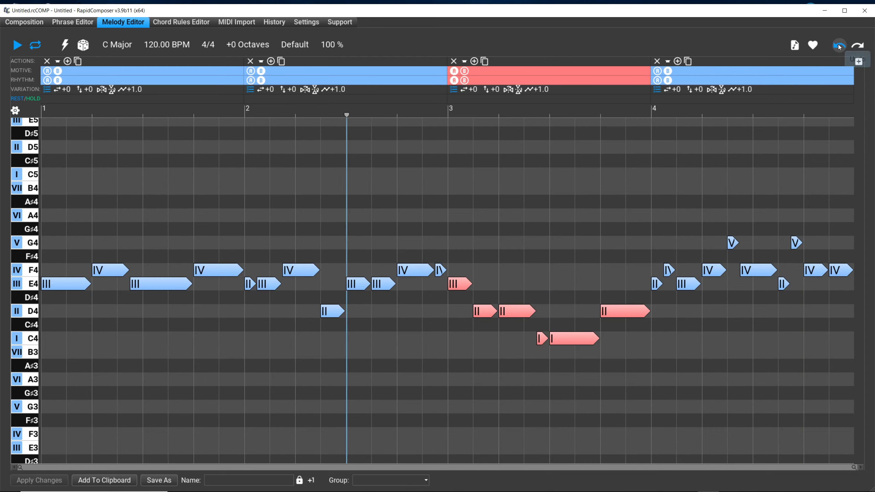
{"action": "left_click", "coordinate": [840, 47]}
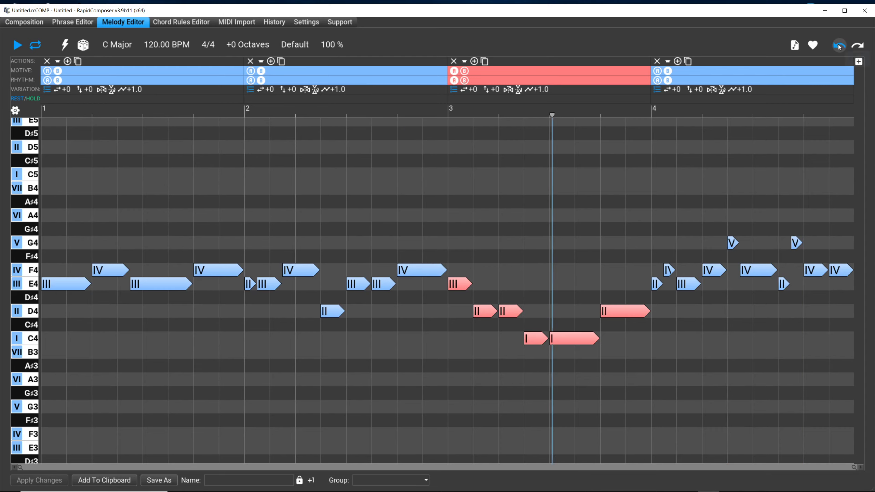
{"action": "left_click", "coordinate": [840, 47]}
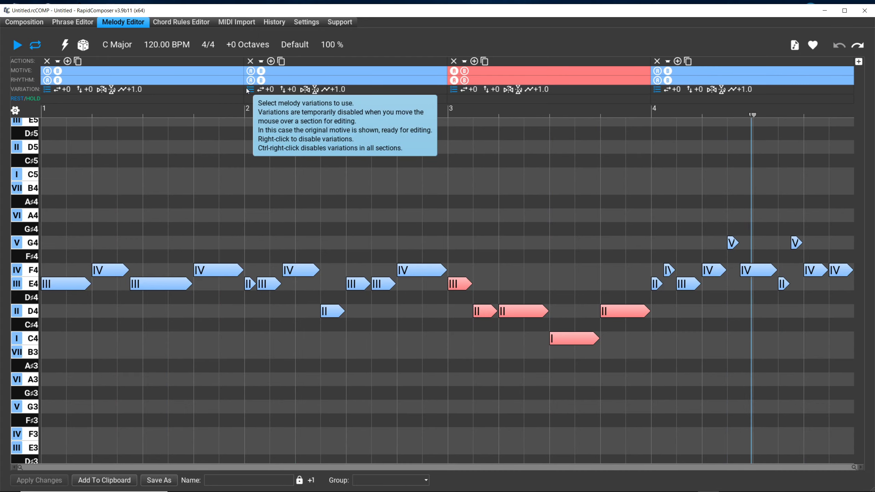
- Redo the undone variation edits until the third bar's Rhythm Displacement is restored
{"action": "left_click", "coordinate": [858, 46]}
{"action": "left_click", "coordinate": [839, 46]}
{"action": "left_click", "coordinate": [860, 47]}
{"action": "left_click", "coordinate": [861, 47]}
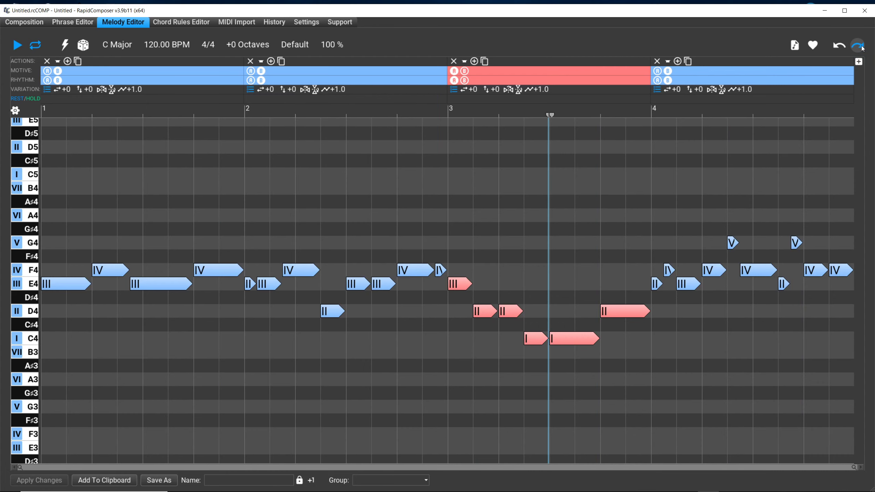
{"action": "left_click", "coordinate": [861, 46]}
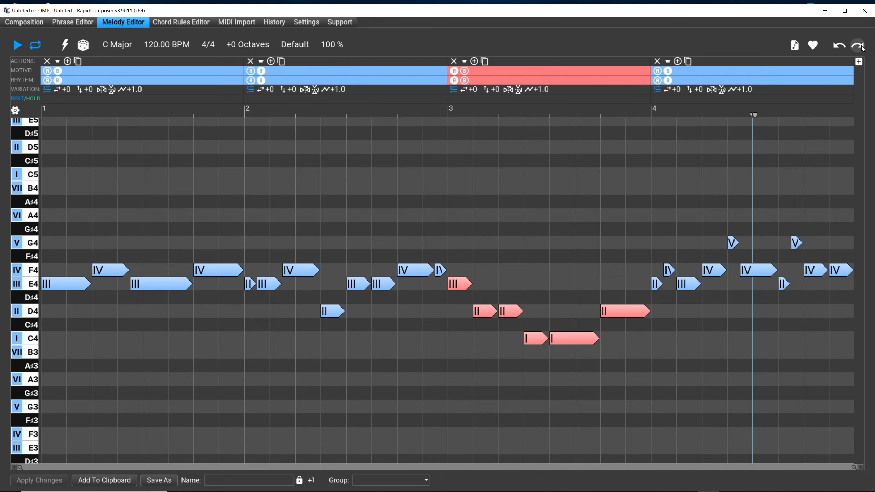
{"action": "left_click", "coordinate": [861, 46]}
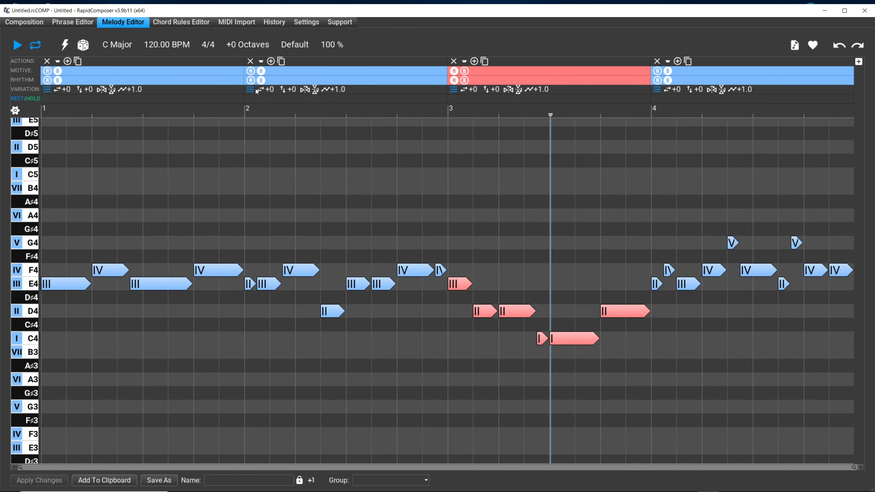
- Disable Rhythm Displacement on the second bar and on the first bar, keeping the second bar's Connecting Notes
{"action": "left_click", "coordinate": [251, 89]}
{"action": "left_click", "coordinate": [251, 107]}
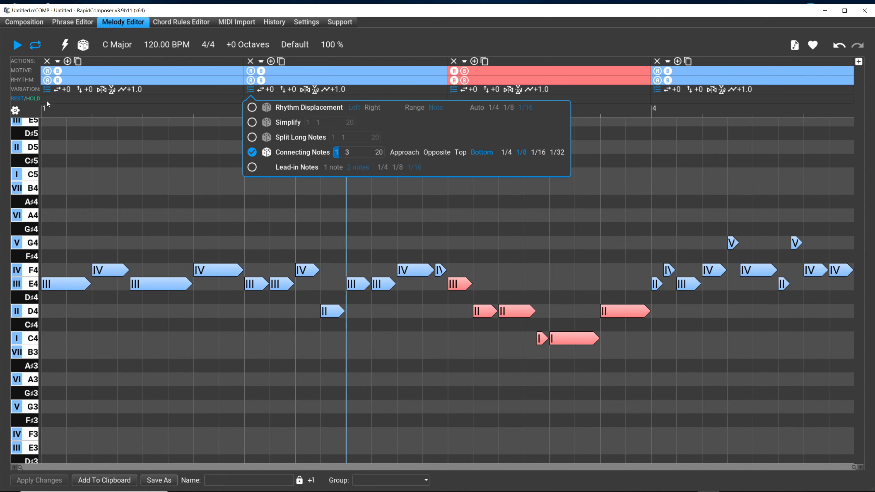
{"action": "left_click", "coordinate": [47, 90]}
{"action": "left_click", "coordinate": [47, 89]}
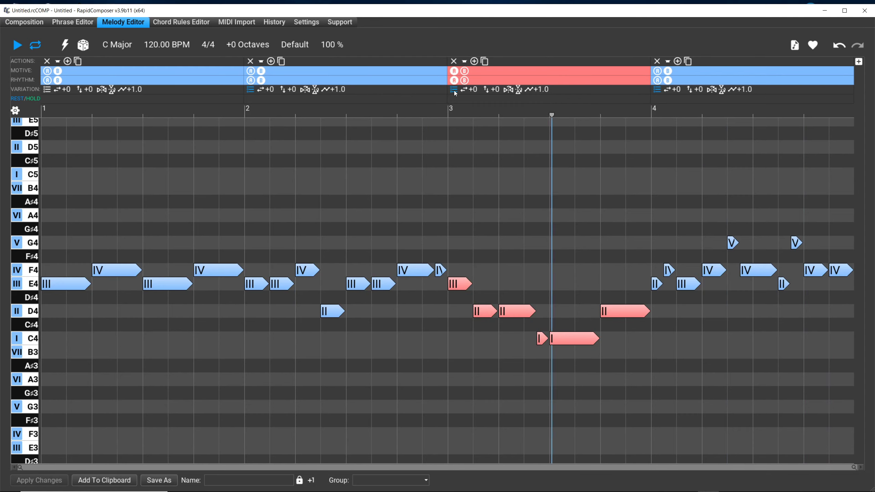
- Compare the third bar with and without its 1/16 rightward Rhythm Displacement during playback, leaving the variation enabled
{"action": "mouse_move", "coordinate": [454, 90]}
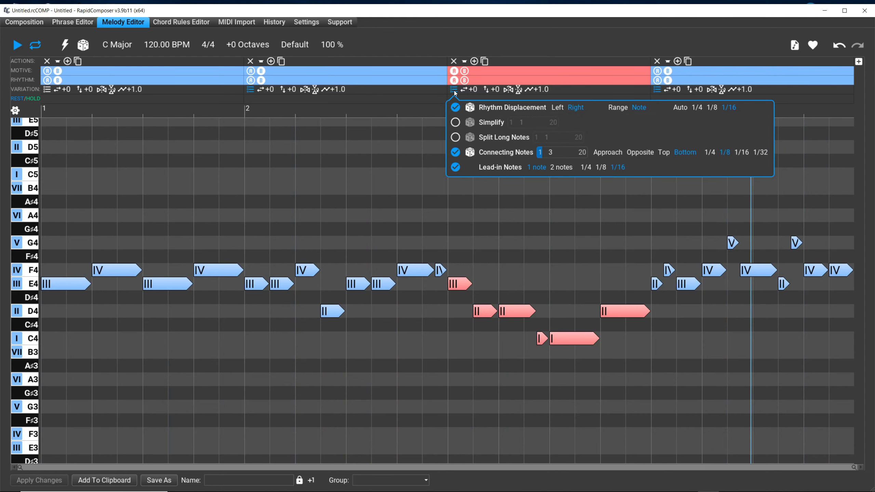
{"action": "left_click", "coordinate": [455, 108]}
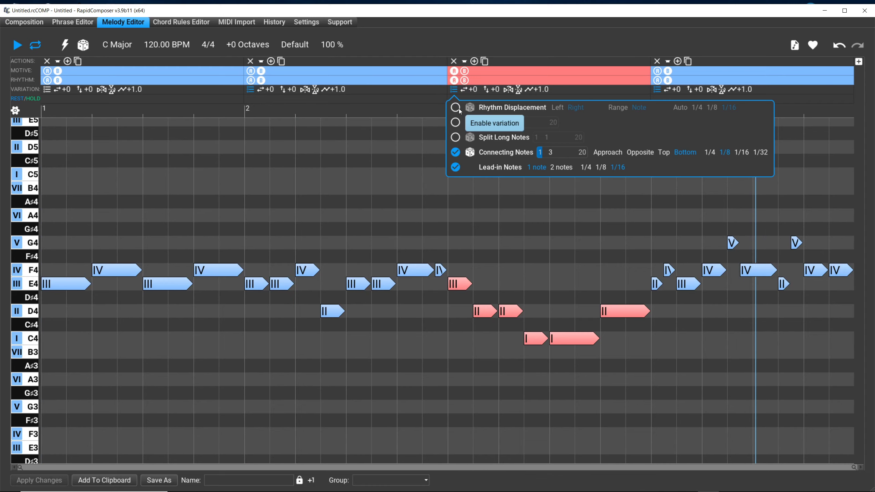
{"action": "left_click", "coordinate": [459, 109]}
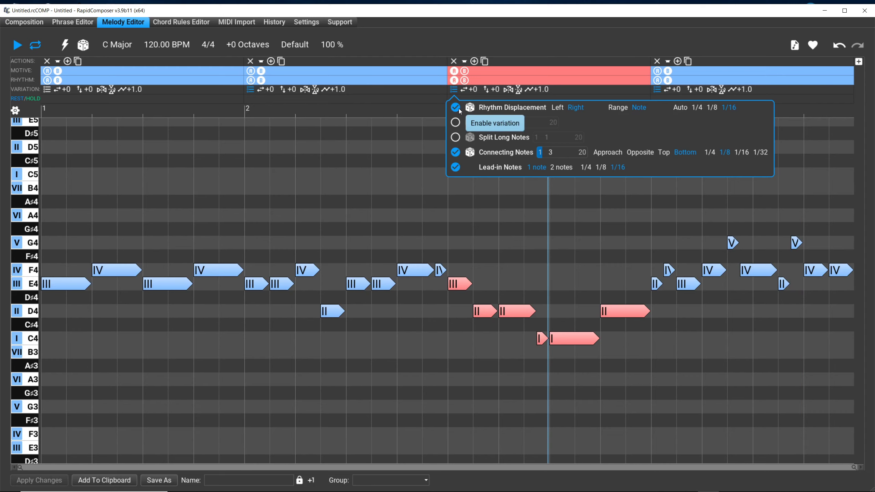
{"action": "left_click", "coordinate": [459, 109]}
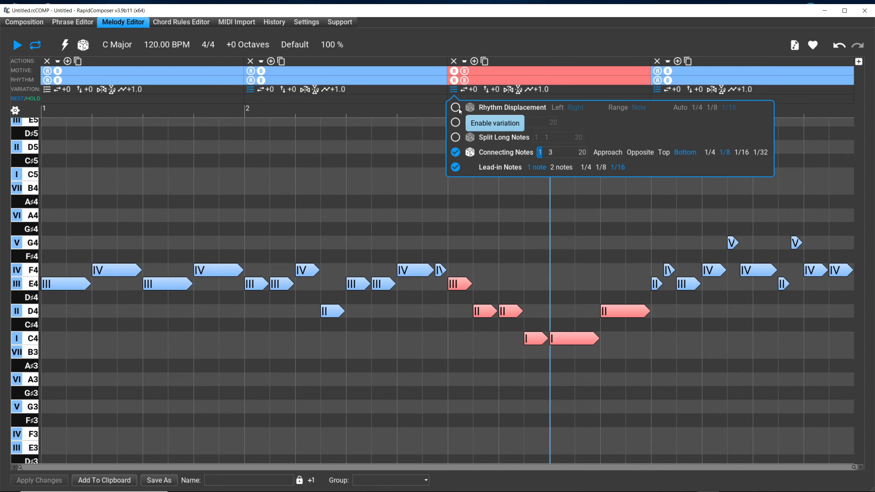
{"action": "left_click", "coordinate": [458, 108]}
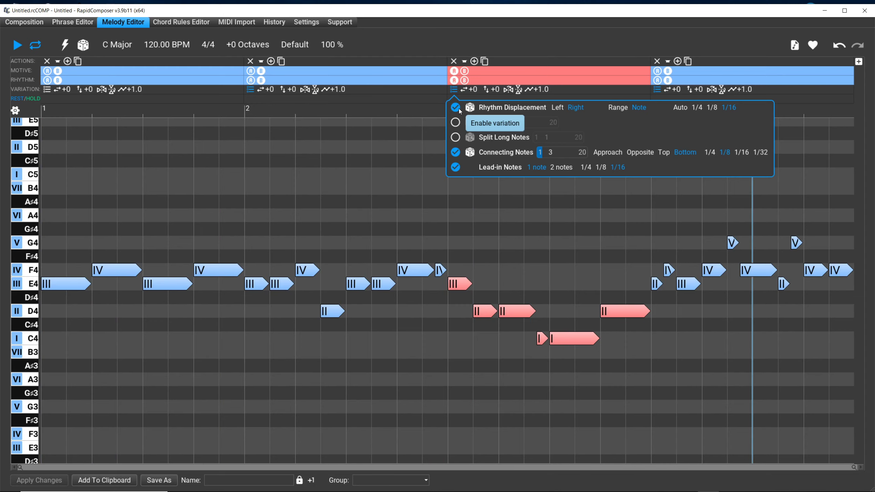
- Try the 1/8, 1/4 and Auto offsets for the third bar's Rhythm Displacement, leave Auto selected, disable the variation and stop playback
{"action": "left_click", "coordinate": [715, 108]}
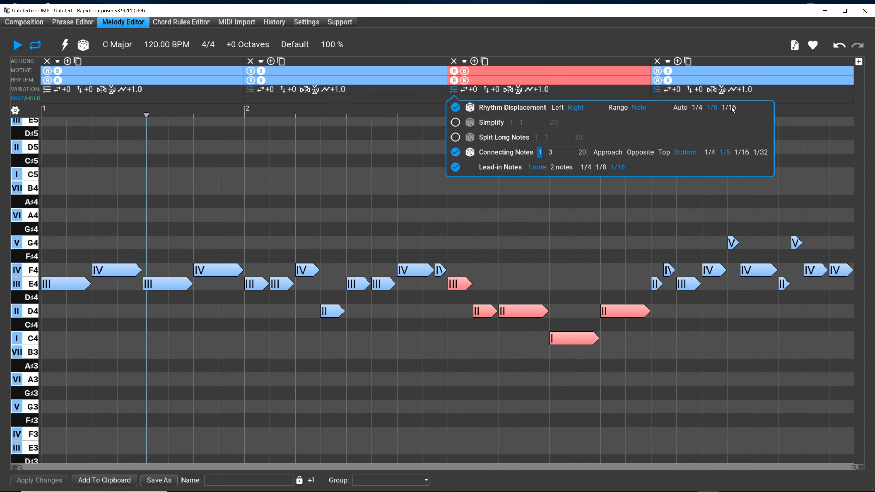
{"action": "left_click", "coordinate": [697, 110]}
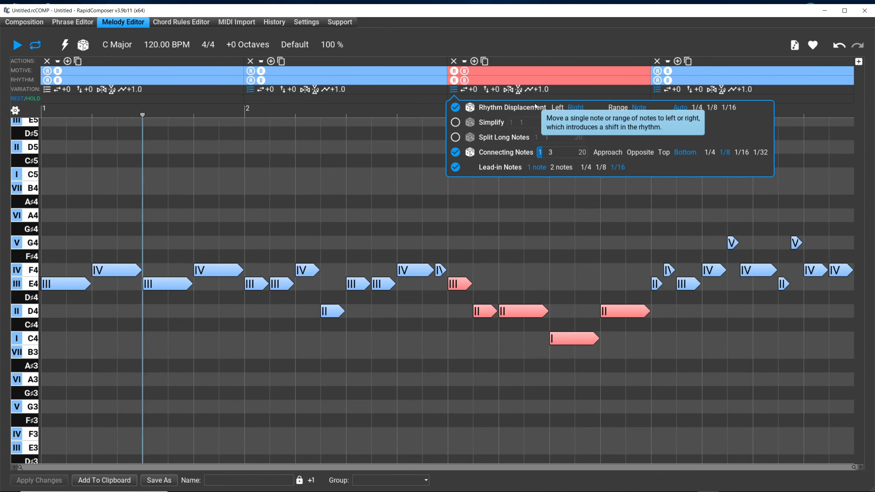
{"action": "left_click", "coordinate": [455, 108]}
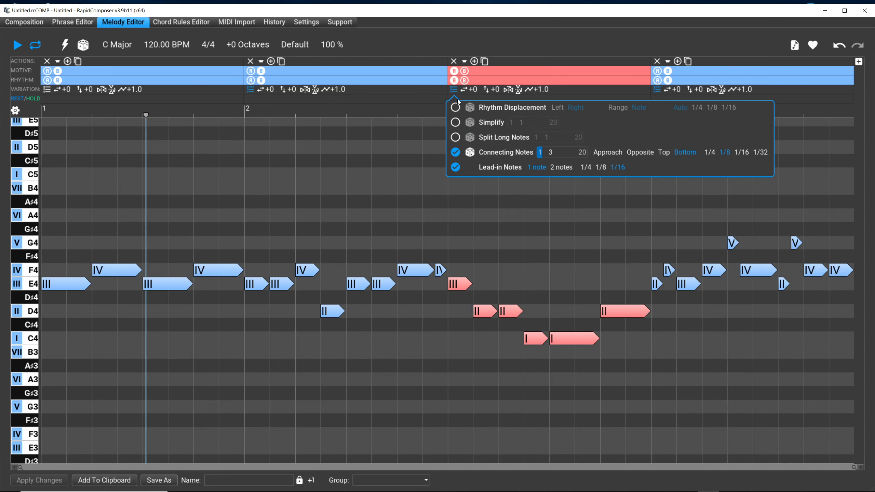
{"action": "key", "text": "space"}
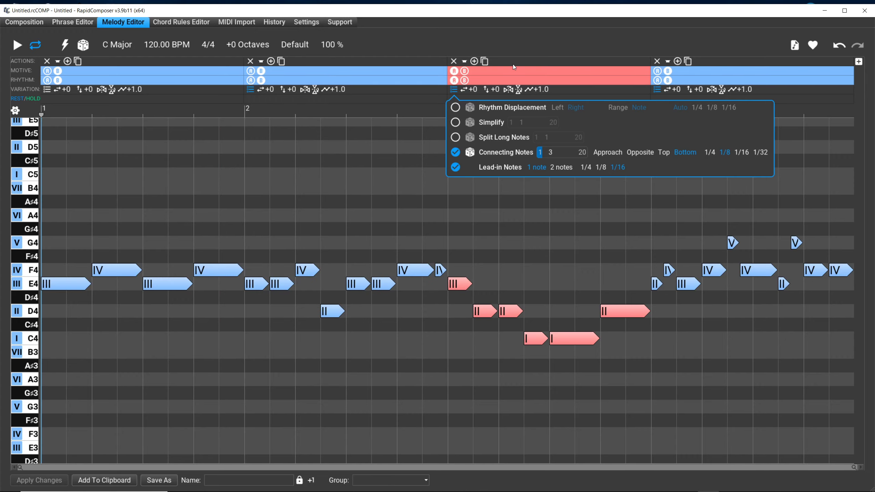
- Enable the first bar's leftward Rhythm Displacement and try a 1/4 offset before setting it to 1/8
{"action": "left_click", "coordinate": [102, 110]}
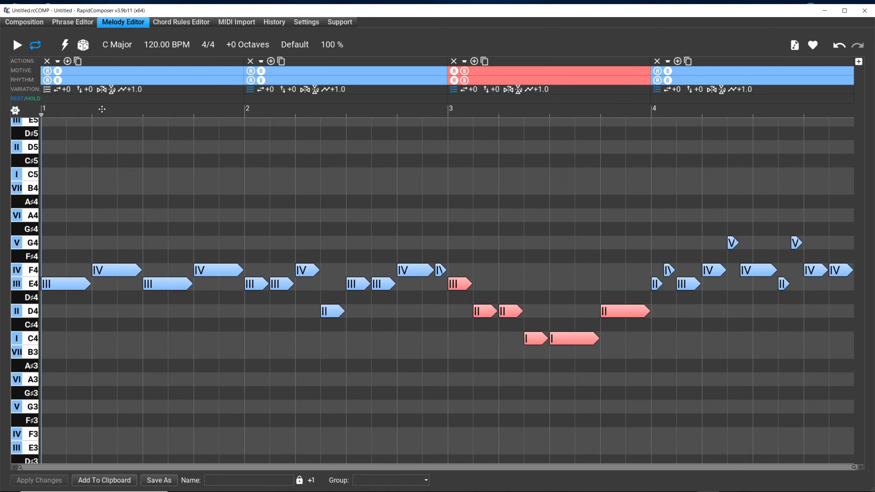
{"action": "left_click", "coordinate": [48, 89]}
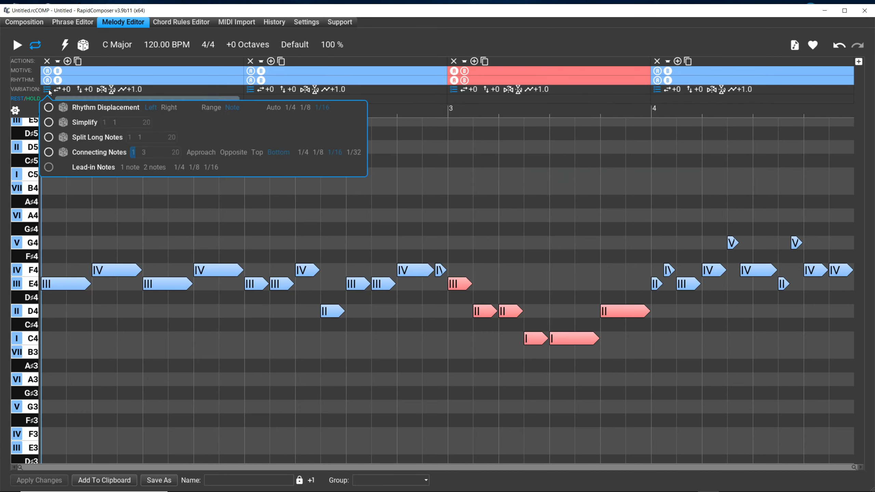
{"action": "left_click", "coordinate": [48, 108]}
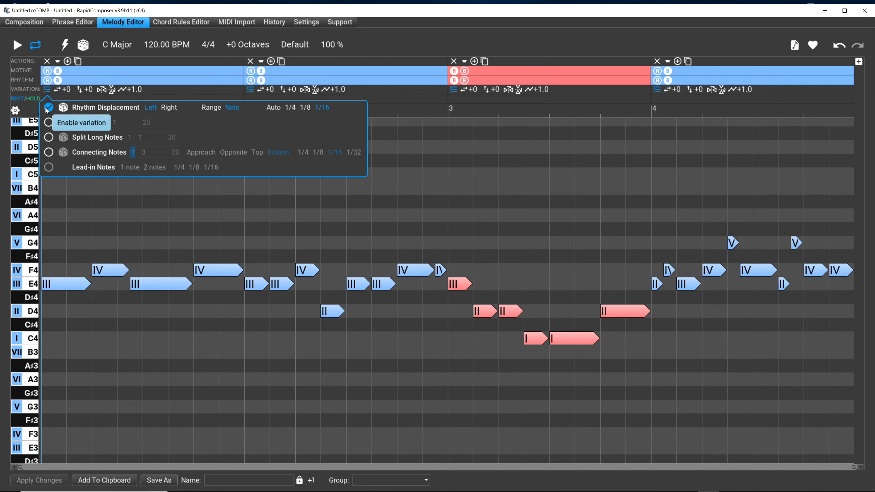
{"action": "mouse_move", "coordinate": [81, 166]}
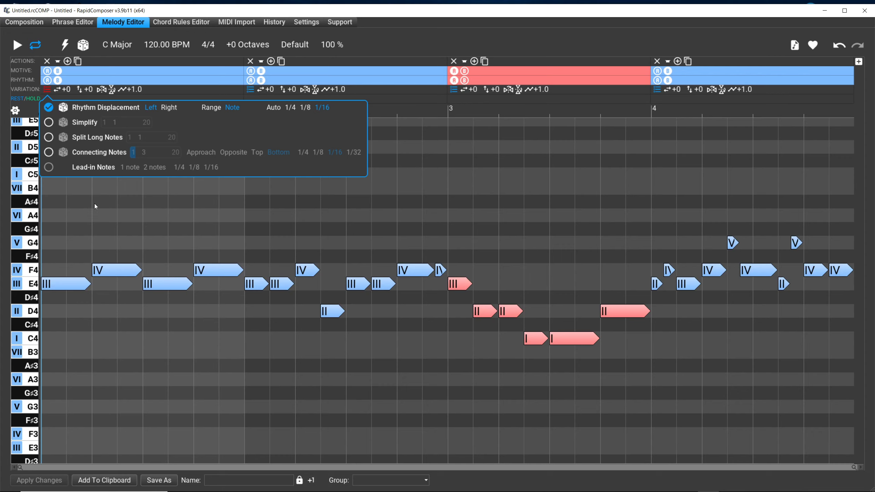
{"action": "mouse_move", "coordinate": [304, 108]}
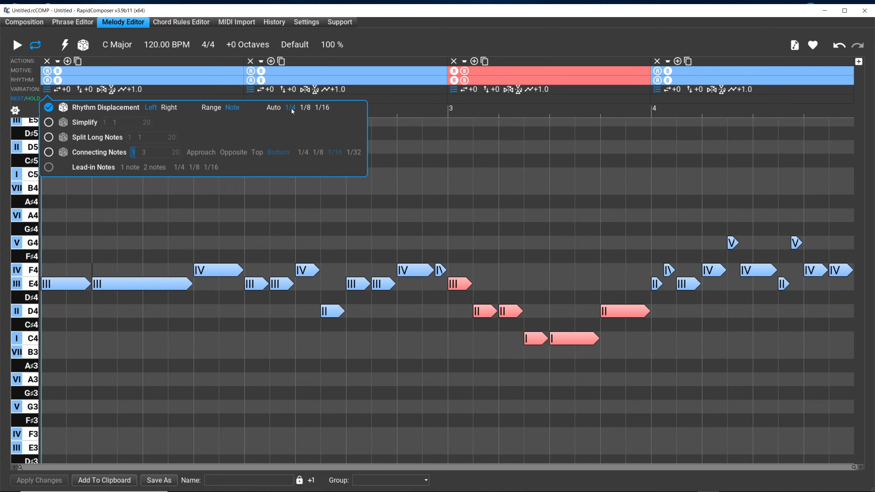
{"action": "left_click", "coordinate": [303, 109]}
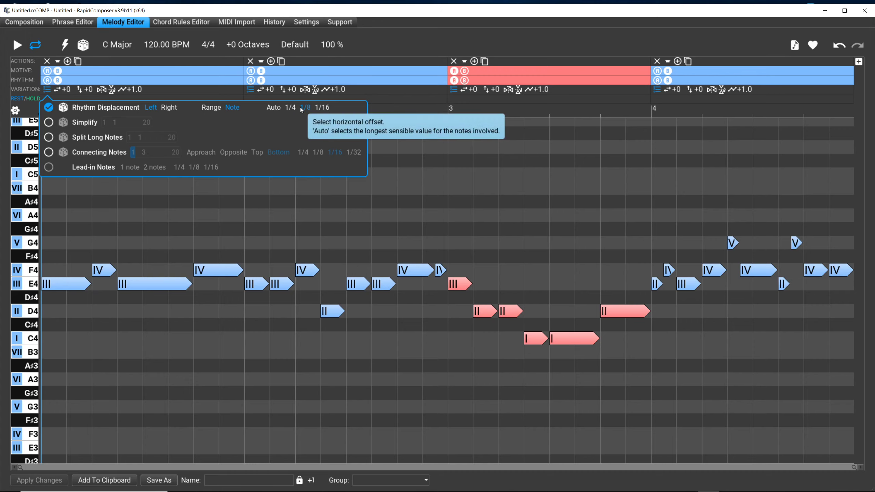
- Switch the first bar's Rhythm Displacement to Range and toggle the variation repeatedly to compare the notes, leaving it off
{"action": "left_click", "coordinate": [208, 110]}
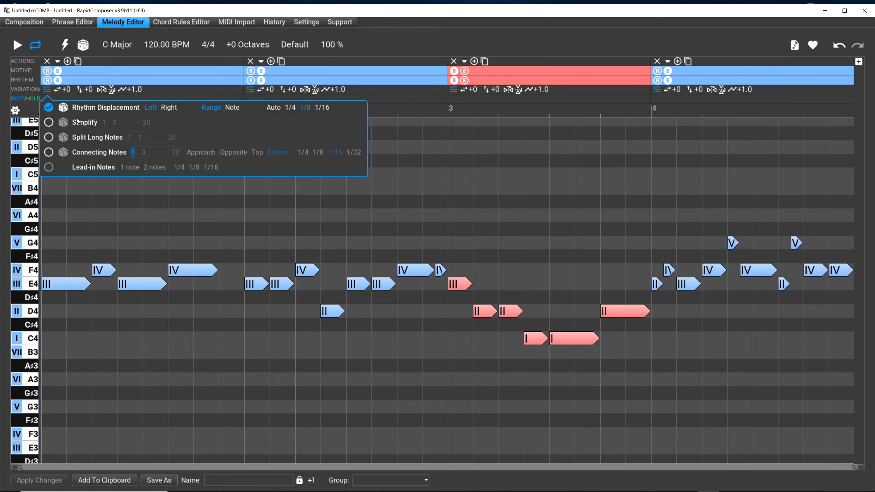
{"action": "left_click", "coordinate": [48, 108]}
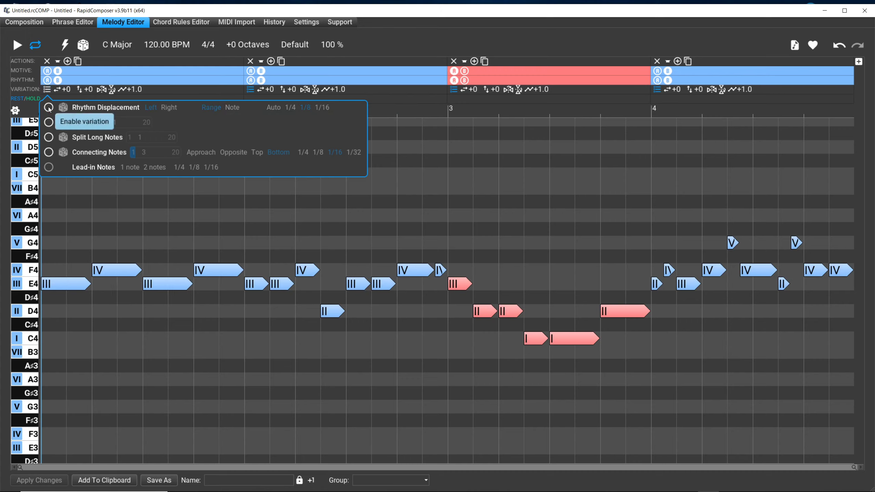
{"action": "left_click", "coordinate": [48, 108]}
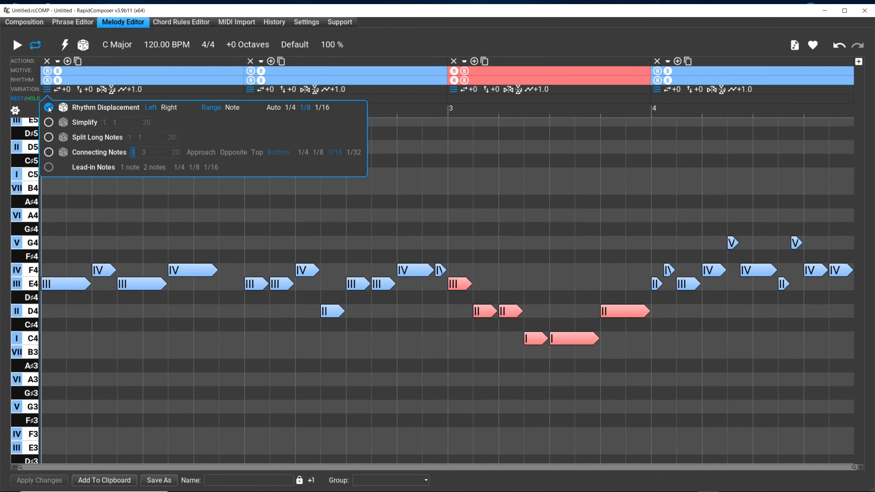
{"action": "left_click", "coordinate": [48, 107]}
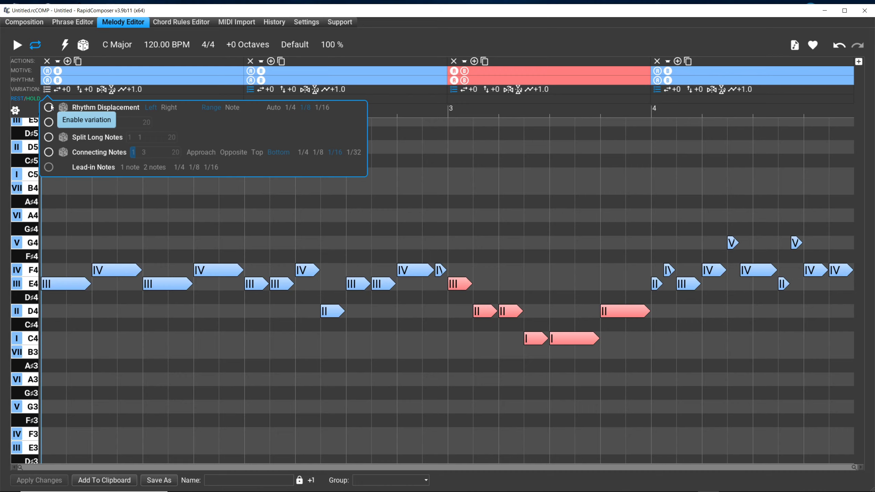
{"action": "left_click", "coordinate": [52, 107]}
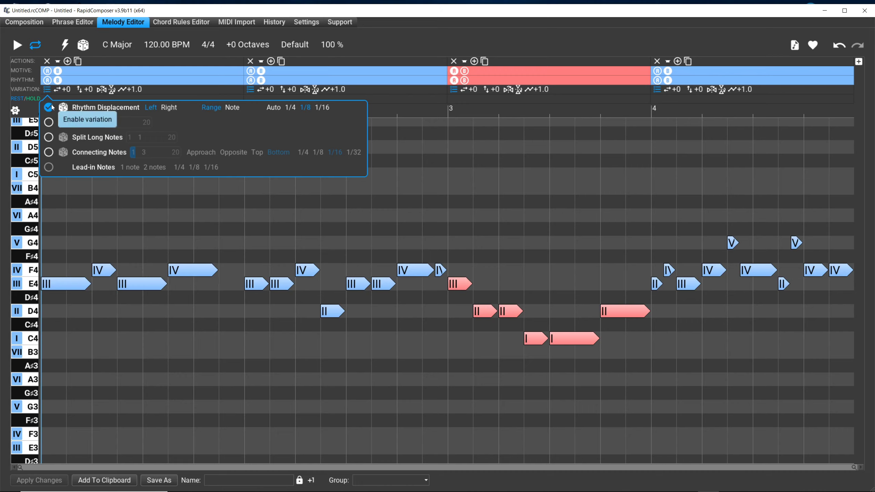
{"action": "left_click", "coordinate": [52, 107]}
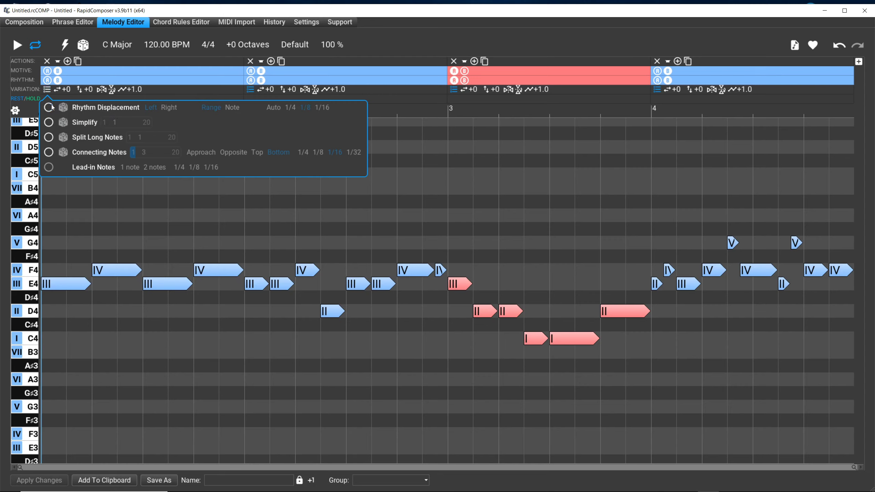
- Toggle the first bar's Rhythm Displacement on and off, leave it enabled, and play the melody before stopping playback
{"action": "left_click", "coordinate": [52, 107]}
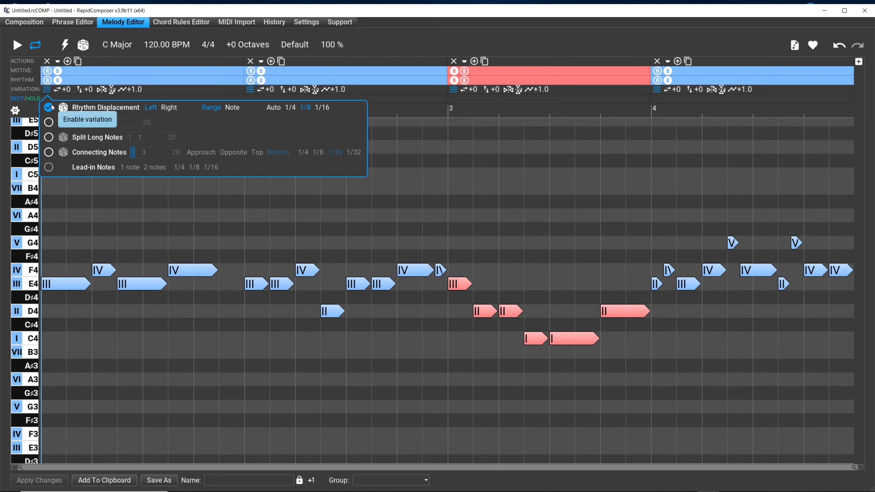
{"action": "left_click", "coordinate": [51, 105]}
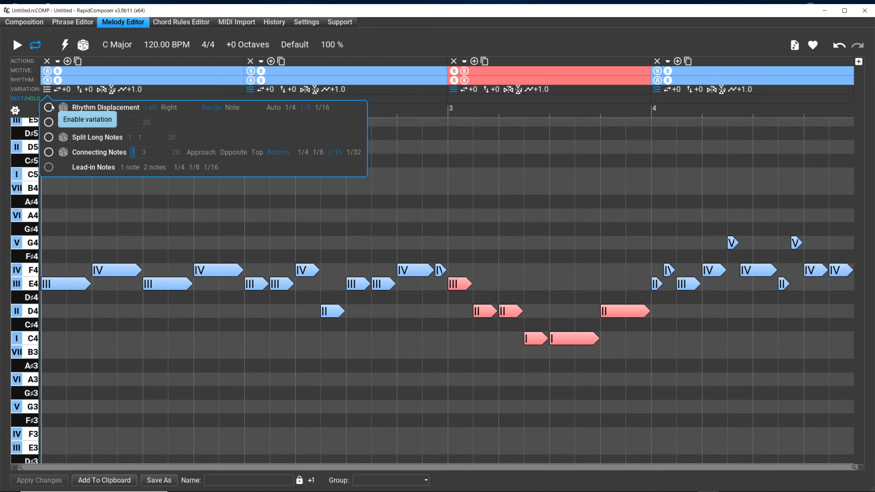
{"action": "left_click", "coordinate": [51, 105]}
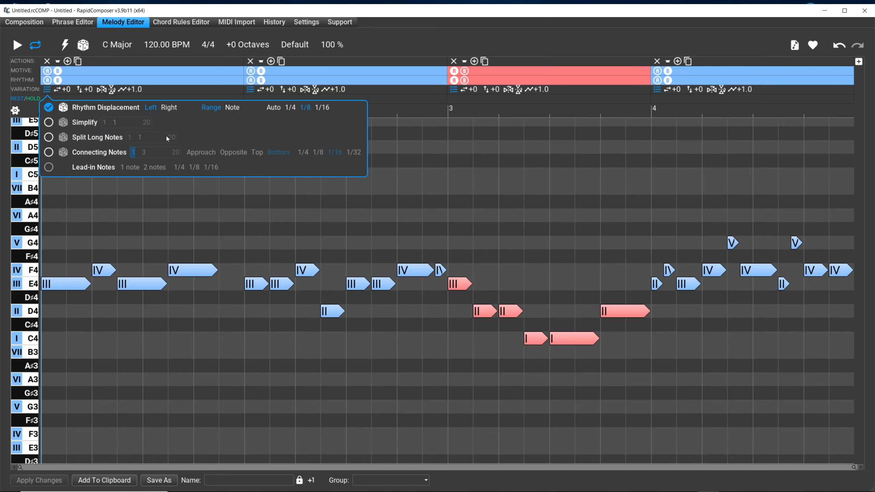
{"action": "left_click", "coordinate": [18, 45]}
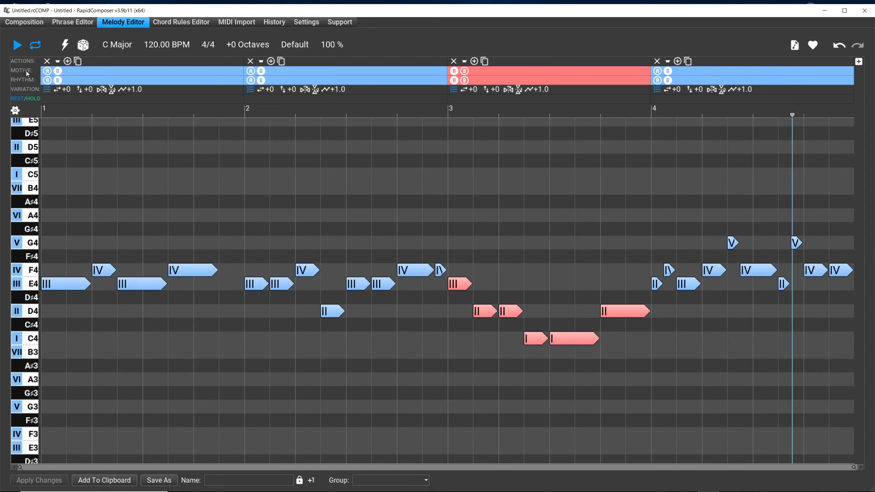
{"action": "left_click", "coordinate": [47, 89]}
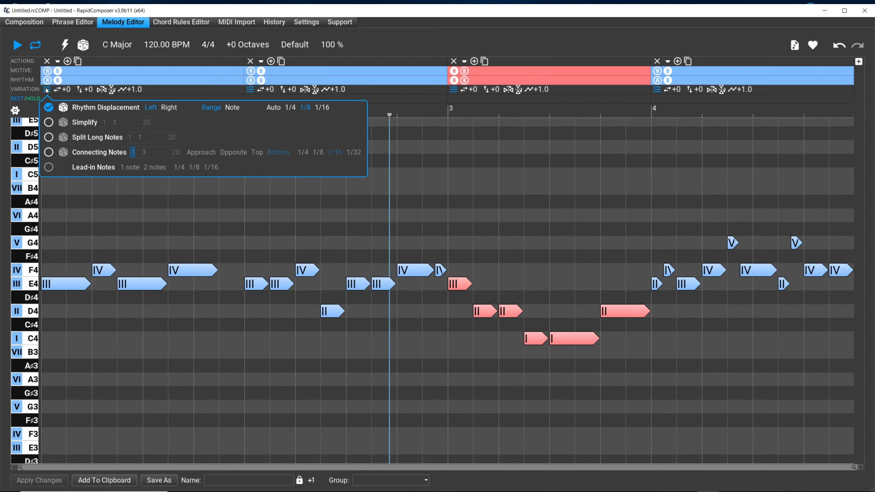
{"action": "key", "text": "space"}
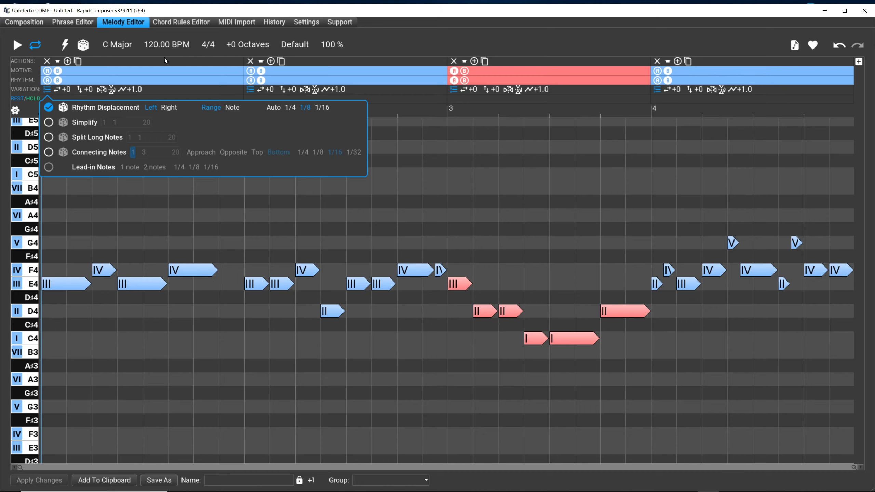
- Play the melody and compare the first bar with its variations bypassed and active, finishing with its variation settings open
{"action": "left_click", "coordinate": [165, 58]}
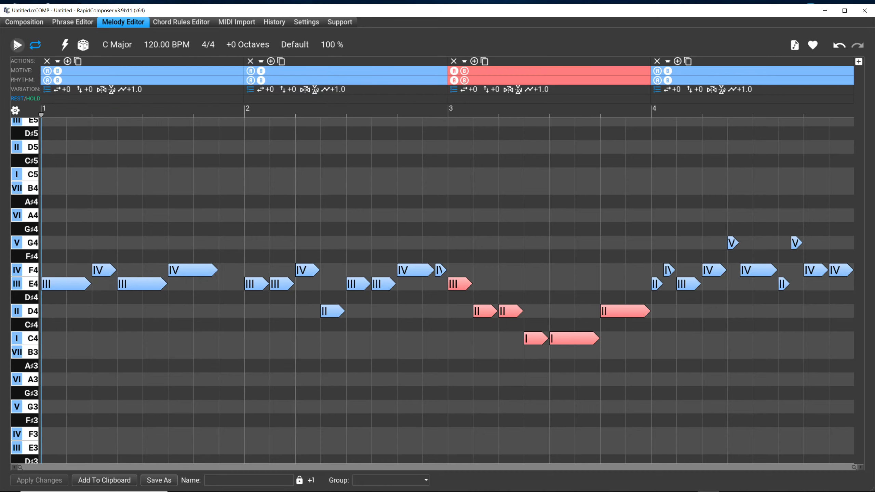
{"action": "left_click", "coordinate": [16, 44]}
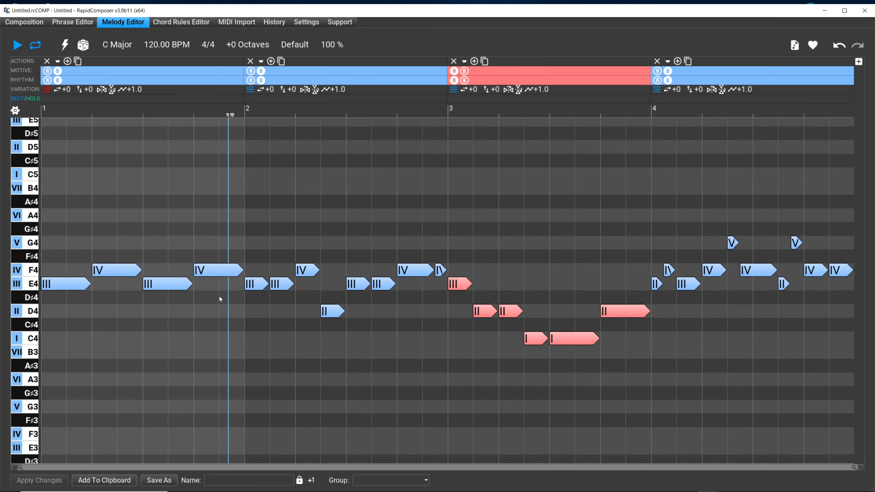
{"action": "left_click", "coordinate": [47, 90]}
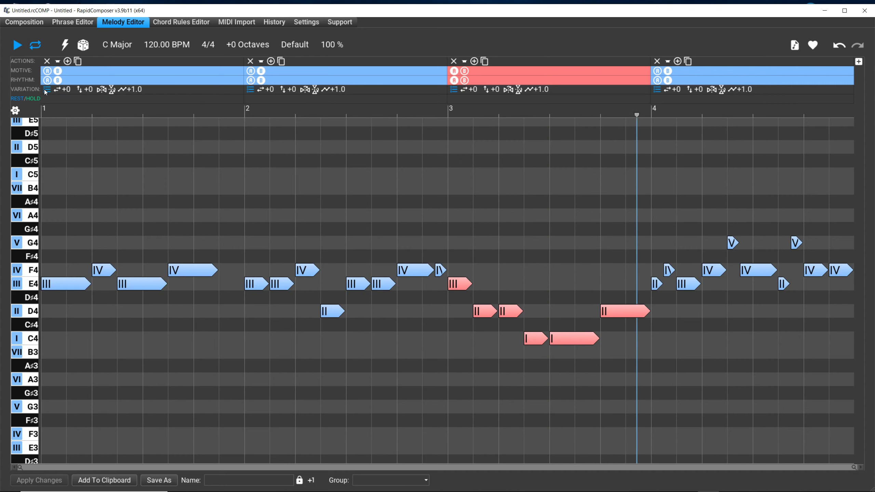
{"action": "left_click", "coordinate": [47, 89]}
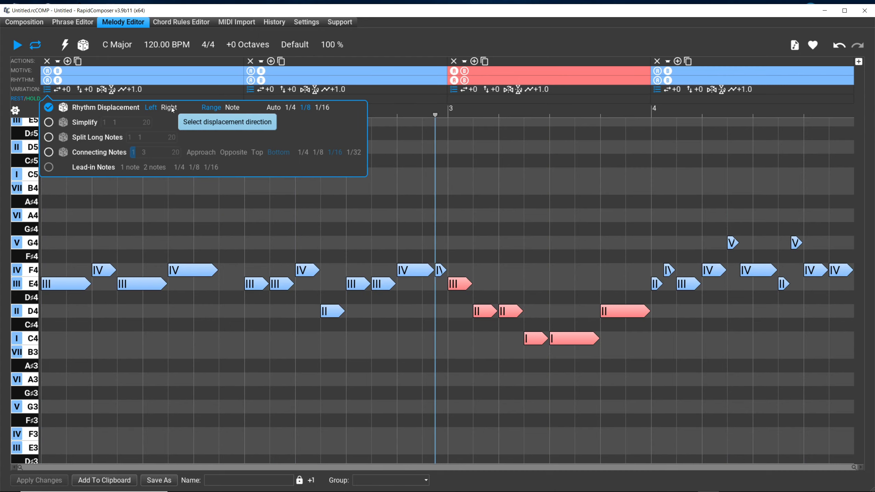
- Set the first bar's Rhythm Displacement offset to 1/16 and compare Note and Range modes, leaving Range selected
{"action": "left_click", "coordinate": [323, 108]}
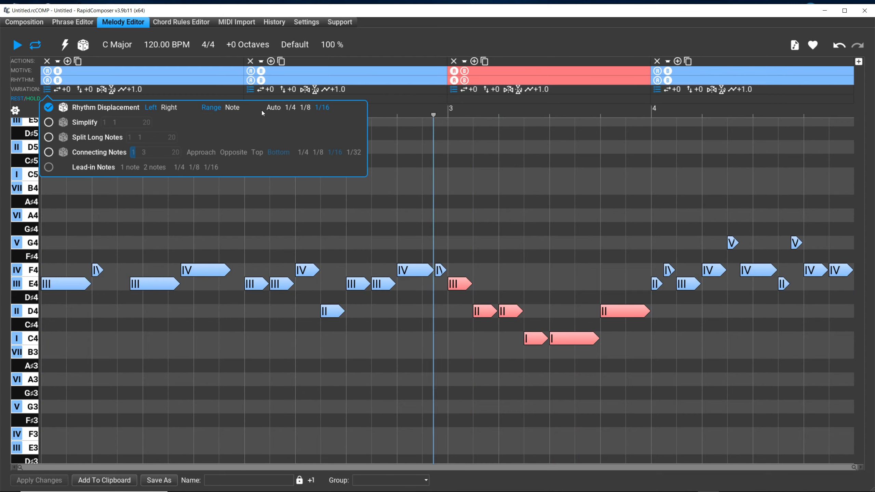
{"action": "left_click", "coordinate": [233, 111]}
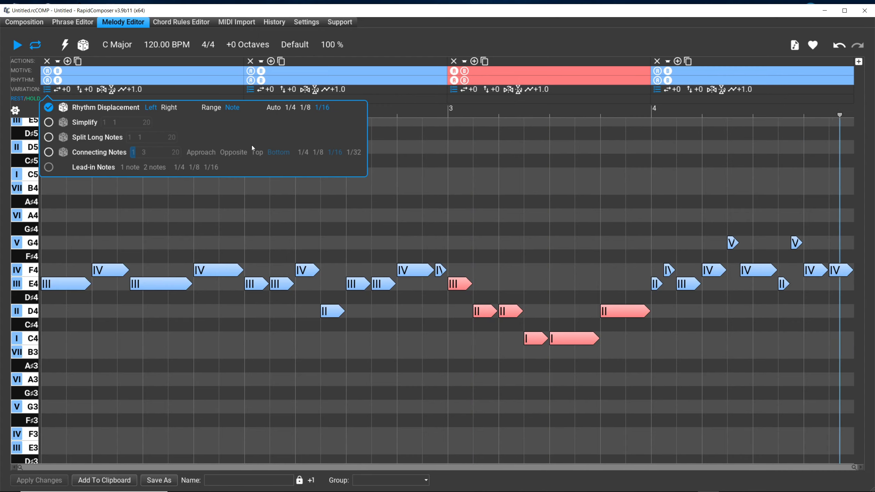
{"action": "left_click", "coordinate": [214, 109]}
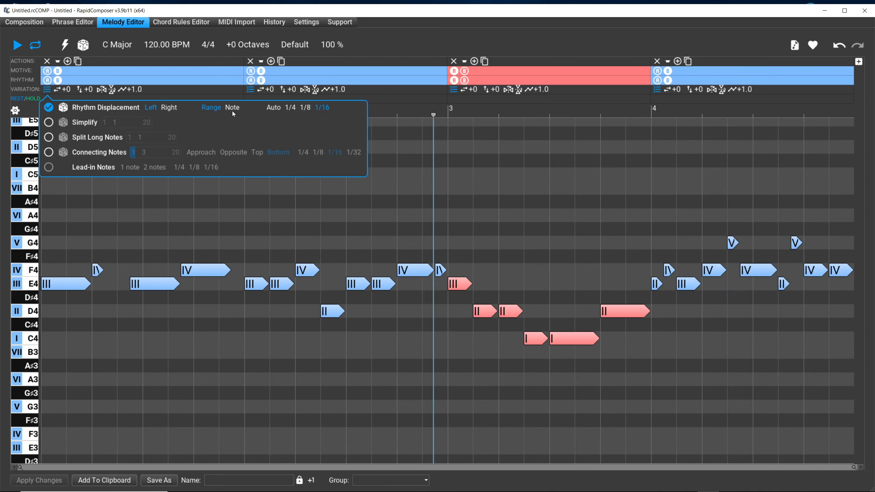
{"action": "left_click", "coordinate": [233, 108]}
{"action": "left_click", "coordinate": [211, 108]}
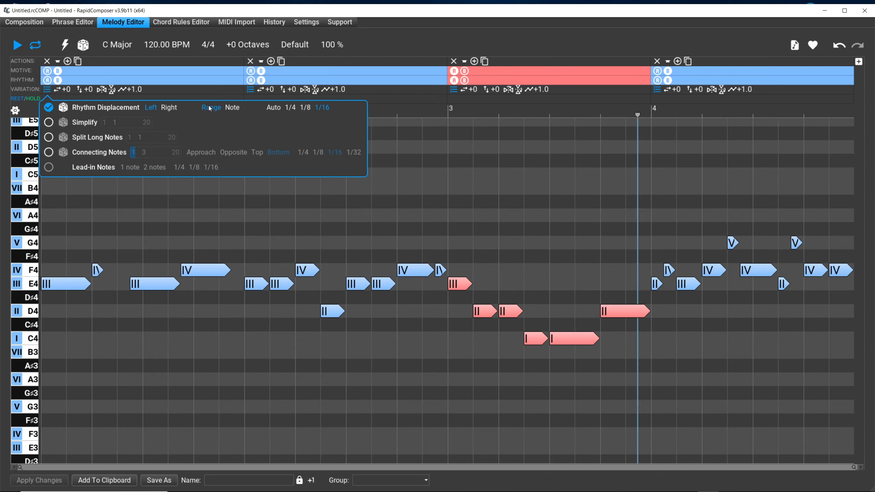
- Set the first bar's Rhythm Displacement direction to Right and its mode to Note, and stop playback
{"action": "left_click", "coordinate": [169, 110]}
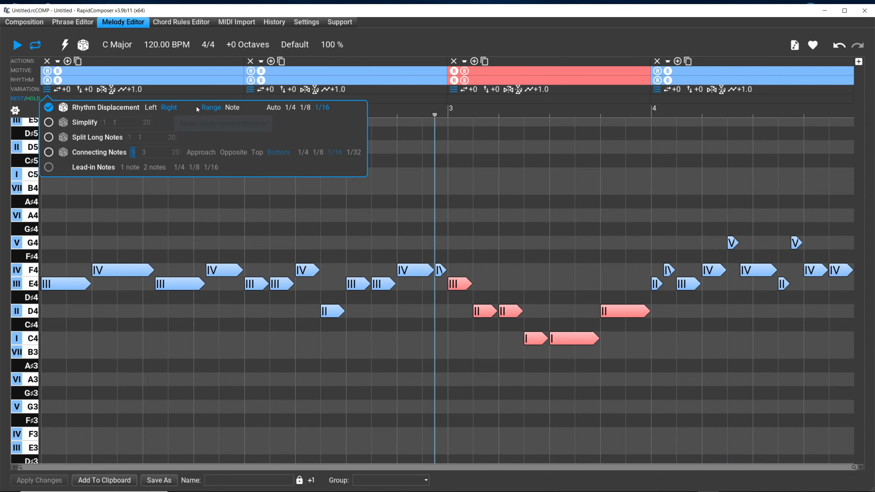
{"action": "left_click", "coordinate": [234, 108]}
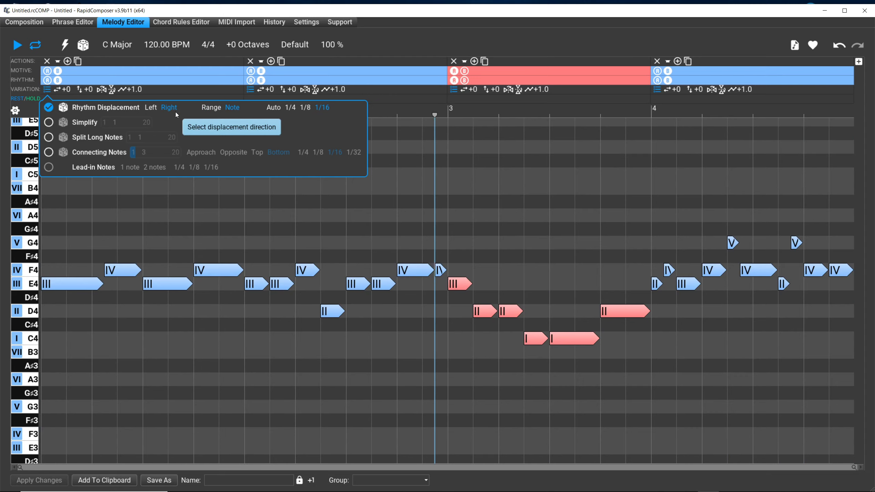
{"action": "key", "text": "space"}
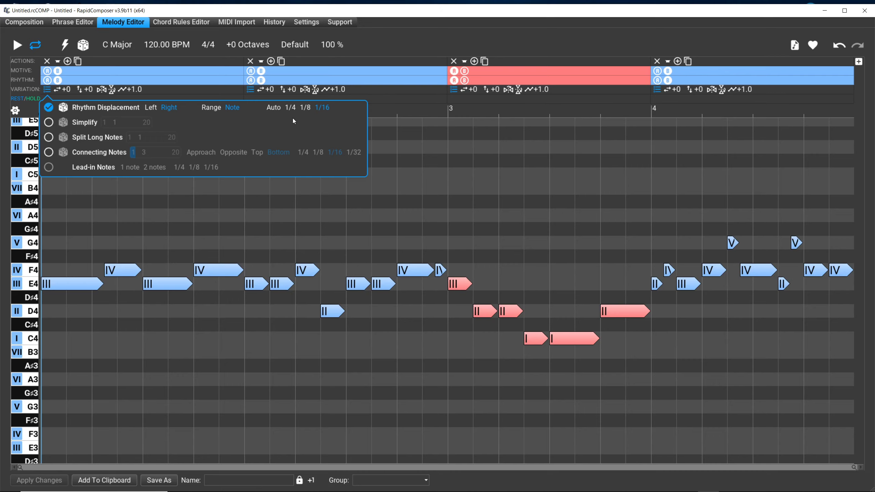
- Try the 1/8, 1/4 and Auto offsets for the first bar's rightward Note displacement and return to 1/16
{"action": "left_click", "coordinate": [305, 110]}
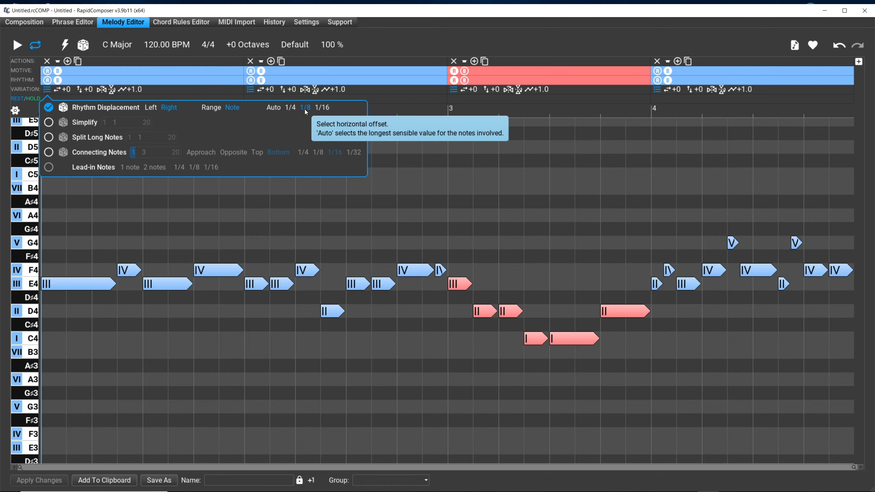
{"action": "left_click", "coordinate": [292, 109]}
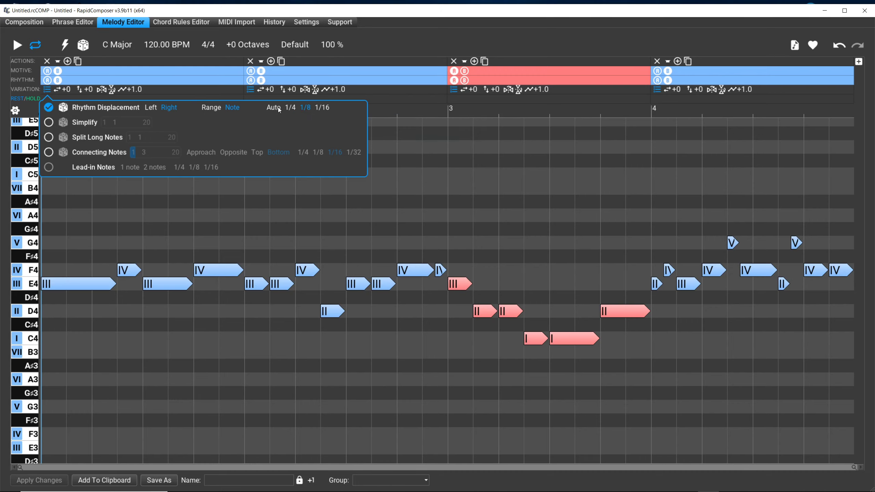
{"action": "left_click", "coordinate": [277, 109]}
{"action": "left_click", "coordinate": [291, 108]}
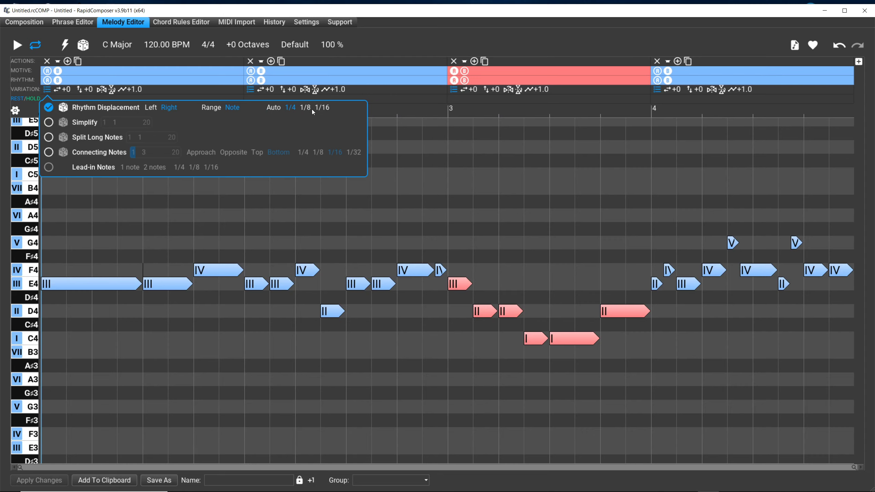
{"action": "left_click", "coordinate": [318, 109]}
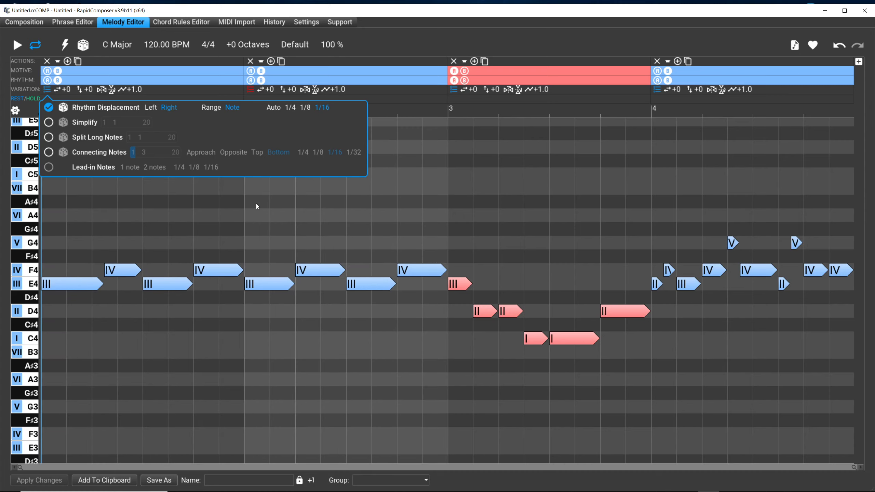
- Compare the first bar's Left and Right displacements in Note mode with the second bar's unvaried notes, ending on Right
{"action": "left_click", "coordinate": [151, 108]}
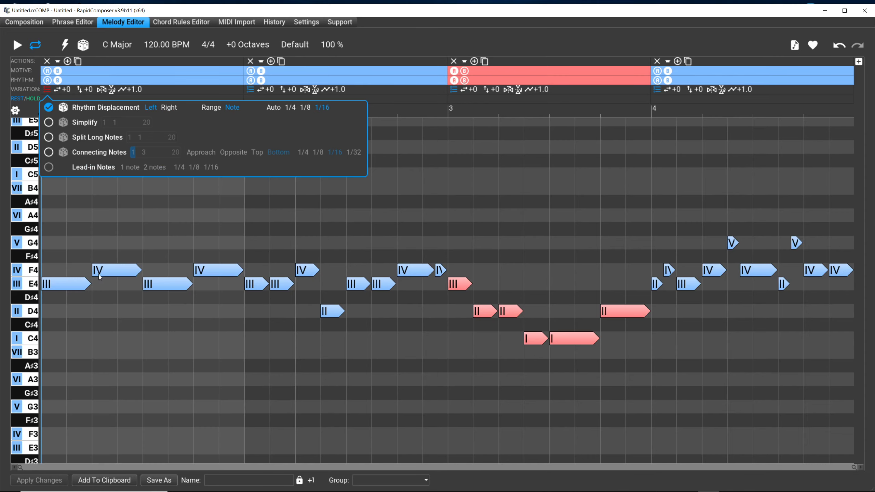
{"action": "left_click", "coordinate": [165, 108]}
{"action": "left_click", "coordinate": [155, 107]}
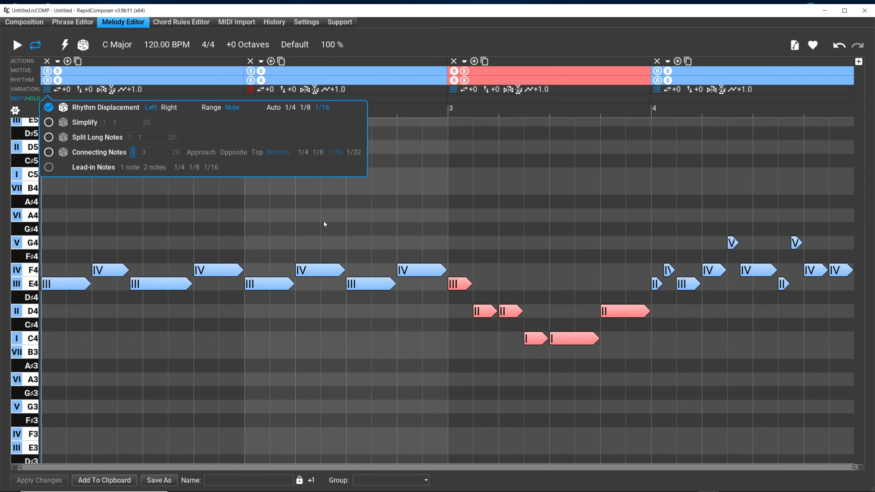
{"action": "left_click", "coordinate": [324, 223]}
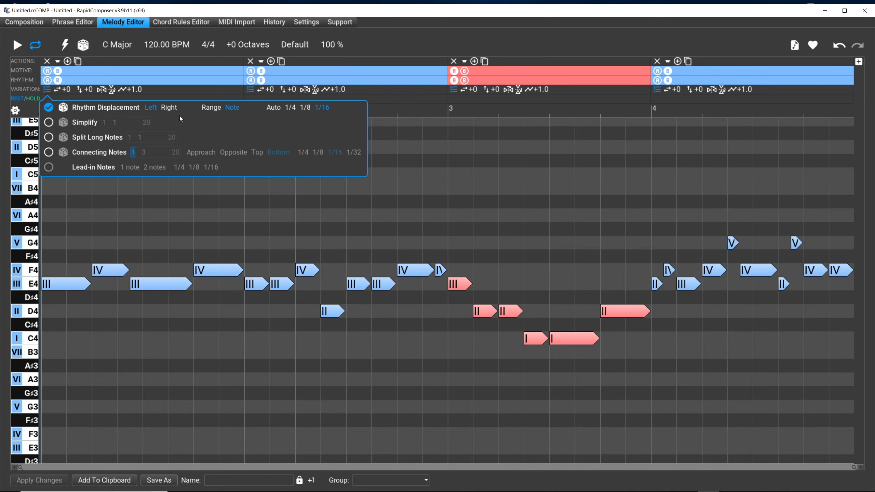
{"action": "left_click", "coordinate": [170, 108]}
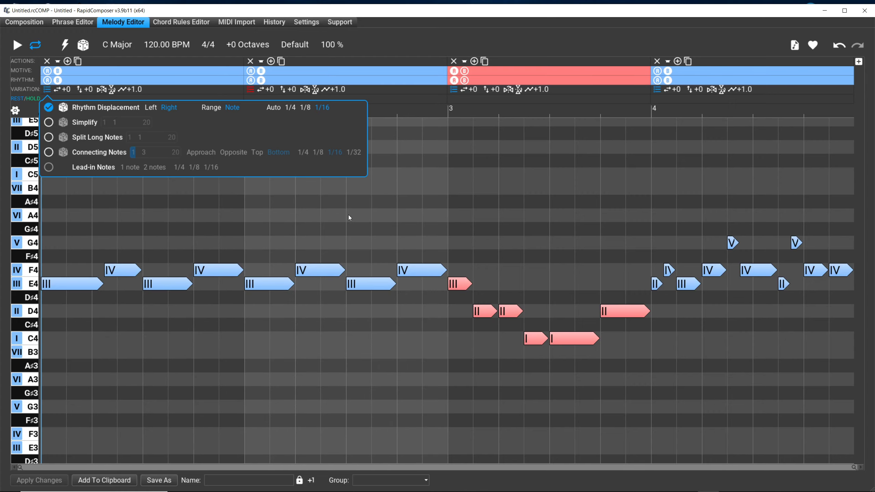
{"action": "left_click", "coordinate": [348, 218]}
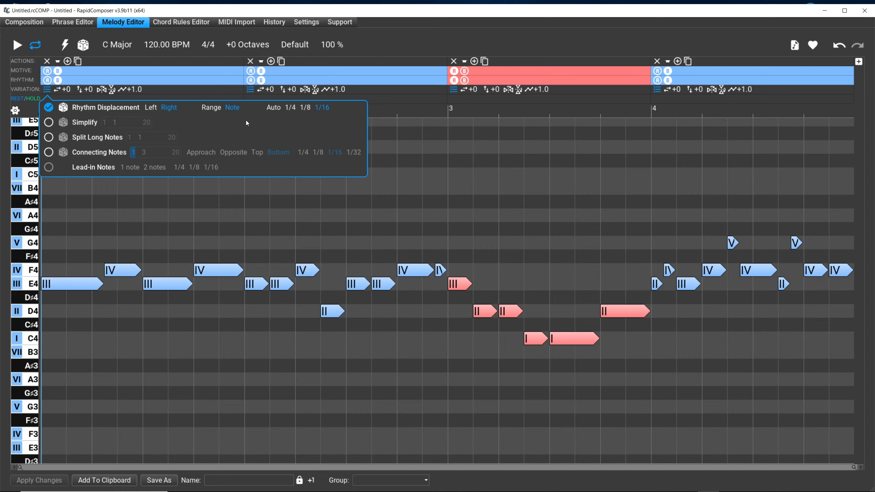
- Try Range mode on the first bar's Rhythm Displacement with the direction set to Left and the offset to Auto
{"action": "left_click", "coordinate": [211, 108]}
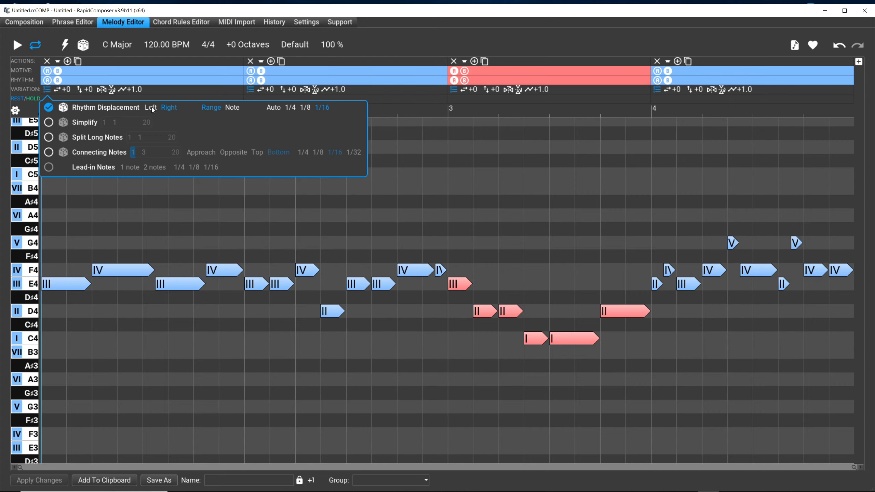
{"action": "left_click", "coordinate": [151, 107]}
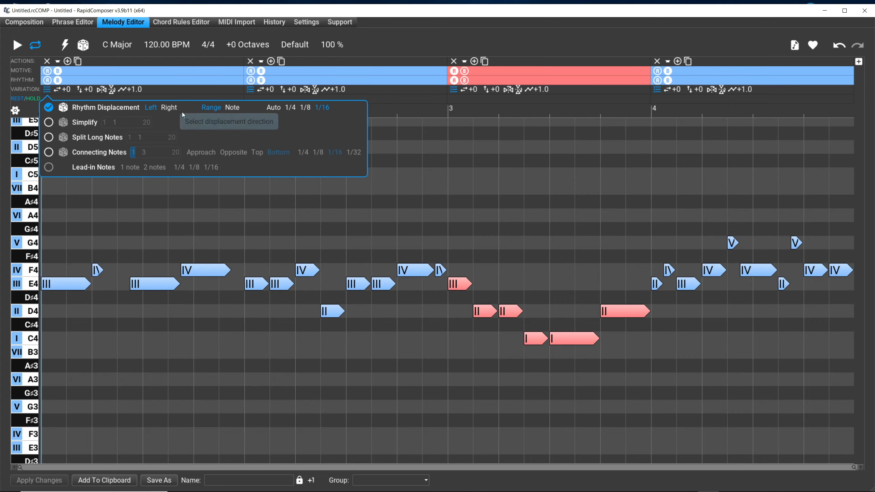
{"action": "left_click", "coordinate": [273, 108]}
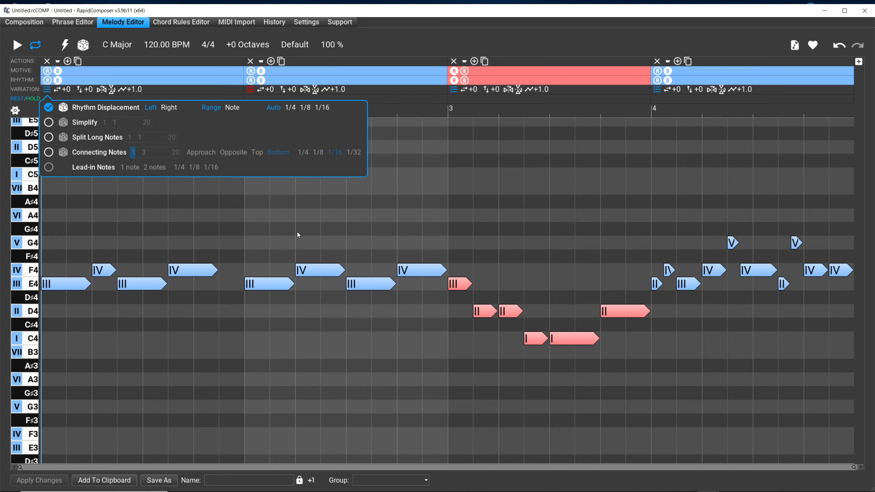
- Switch the first bar's Rhythm Displacement to Note and try the 1/4 and Auto offsets before setting it to 1/16
{"action": "left_click", "coordinate": [229, 108]}
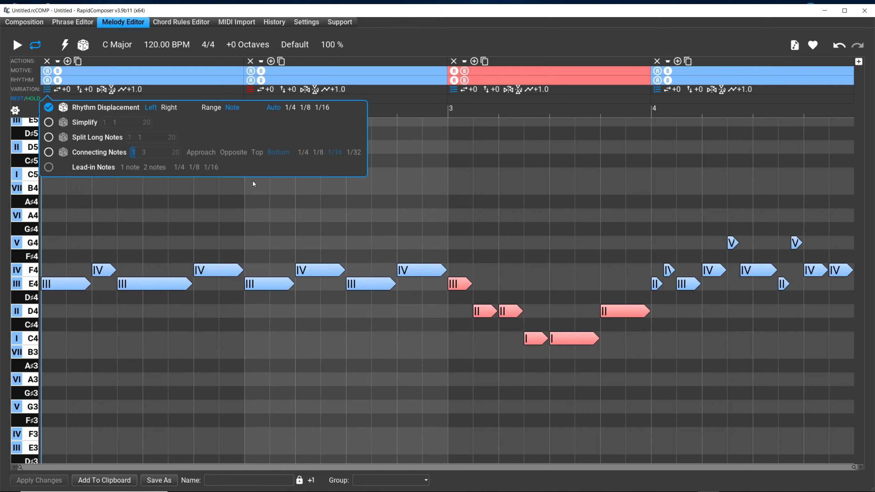
{"action": "left_click", "coordinate": [290, 107]}
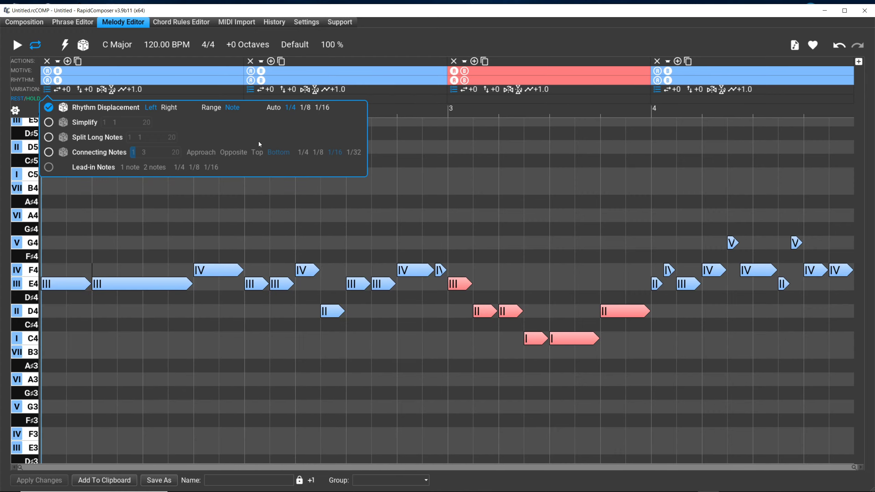
{"action": "left_click", "coordinate": [273, 107]}
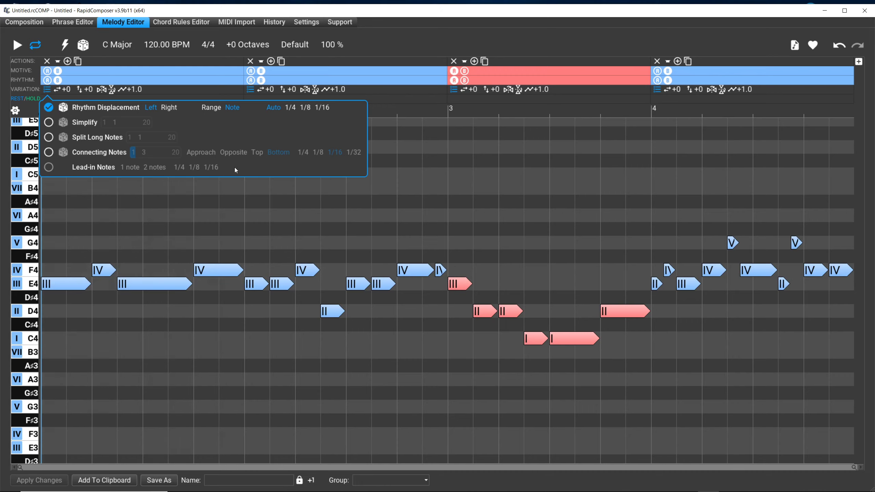
{"action": "left_click", "coordinate": [327, 107]}
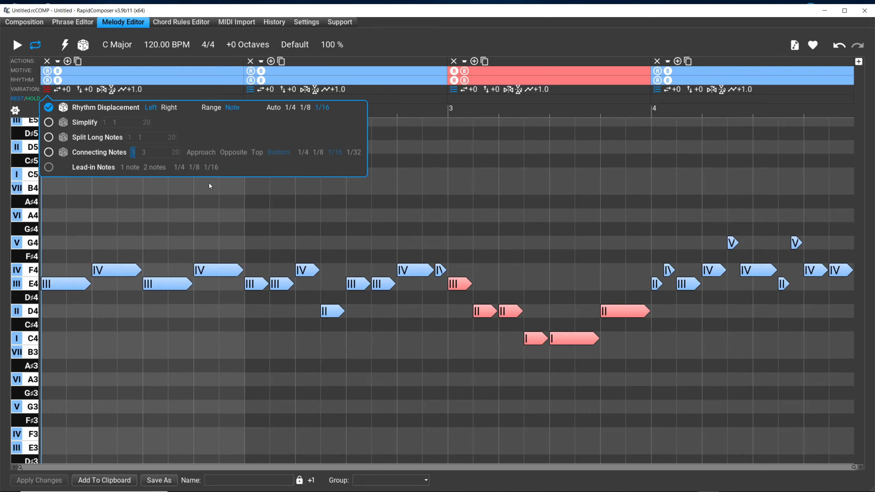
- Compare Range with Note mode on the first bar, keep Note, and set the displacement direction to Right
{"action": "left_click", "coordinate": [212, 108]}
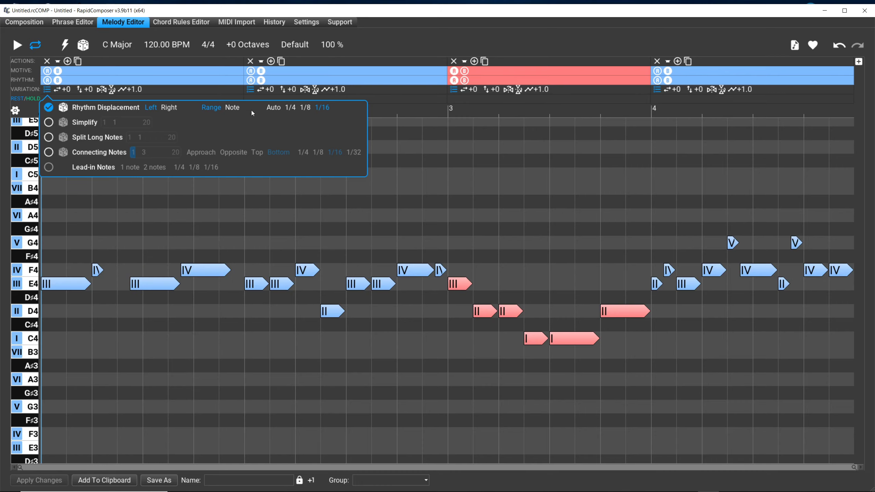
{"action": "left_click", "coordinate": [233, 109]}
{"action": "left_click", "coordinate": [171, 109]}
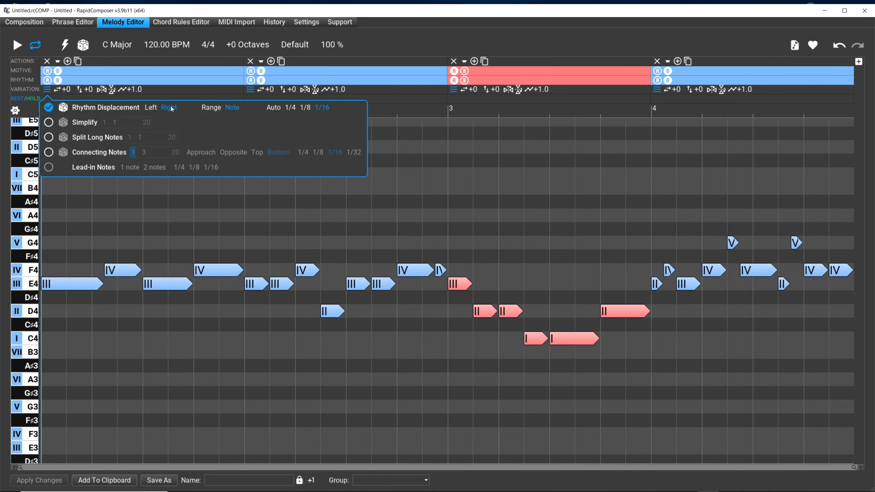
- Set the first bar's Rhythm Displacement offset to 1/8 and play back the melody to hear it
{"action": "left_click", "coordinate": [306, 110]}
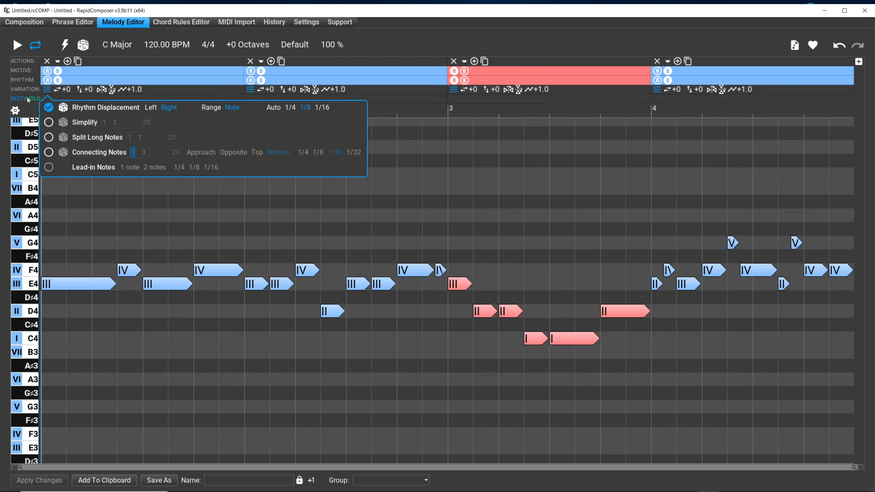
{"action": "left_click", "coordinate": [15, 48]}
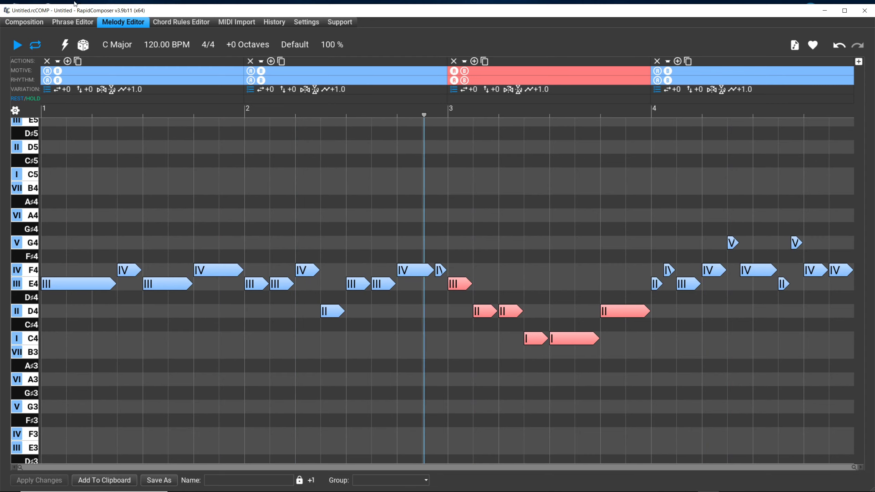
{"action": "left_click", "coordinate": [19, 50]}
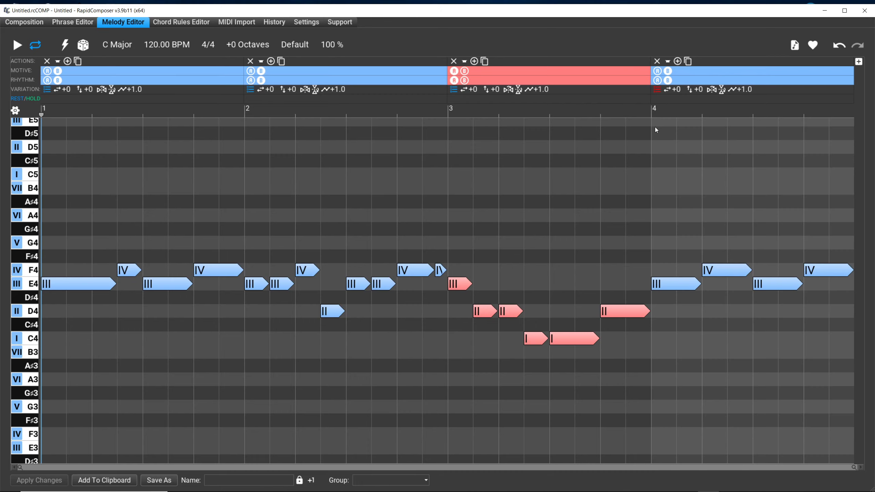
- Review which variations are combined with Rhythm Displacement on the fourth bar
{"action": "left_click", "coordinate": [656, 91]}
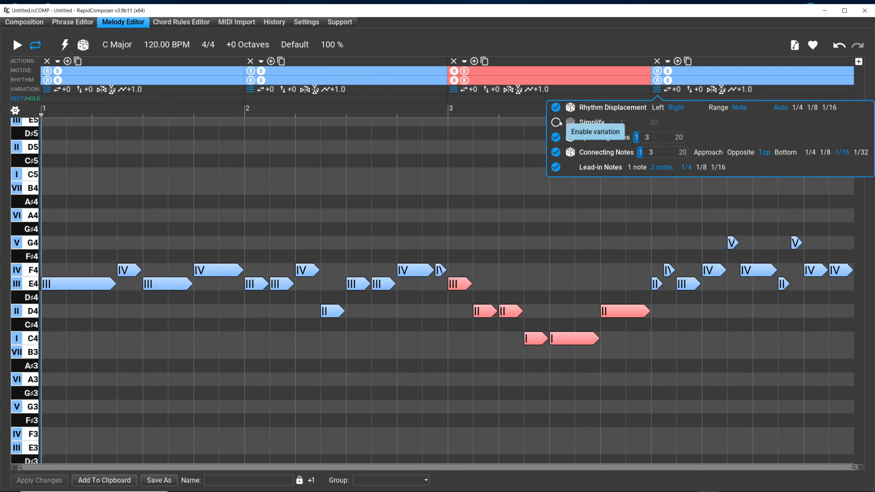
{"action": "left_click", "coordinate": [622, 38]}
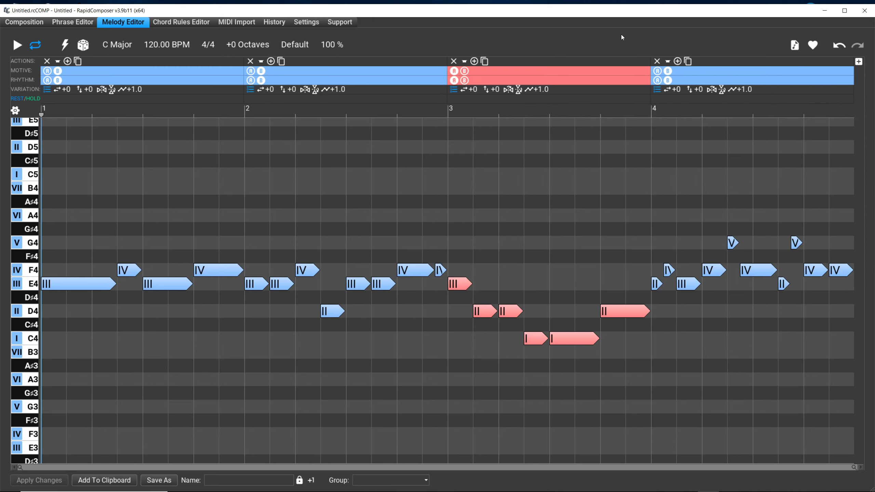
- Toggle Rhythm Displacement on and off for the third bar to compare its effect alongside Connecting Notes and Lead-in Notes, leaving it disabled
{"action": "left_click", "coordinate": [452, 91]}
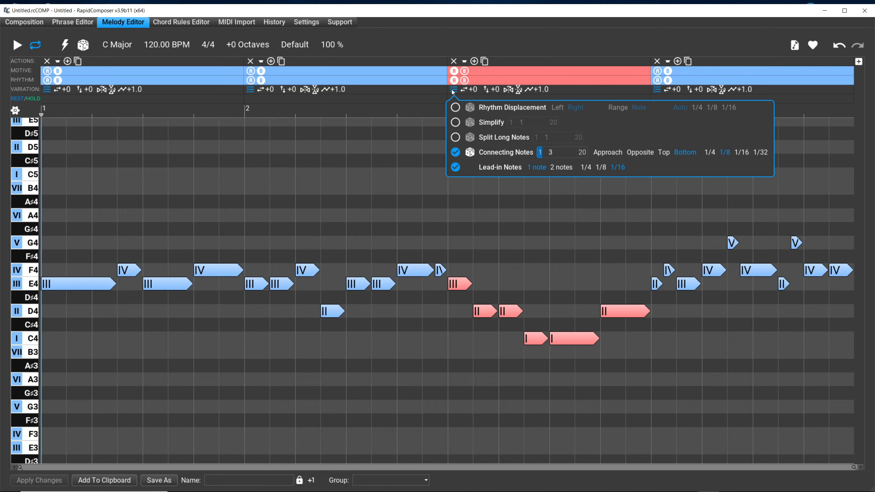
{"action": "left_click", "coordinate": [454, 109]}
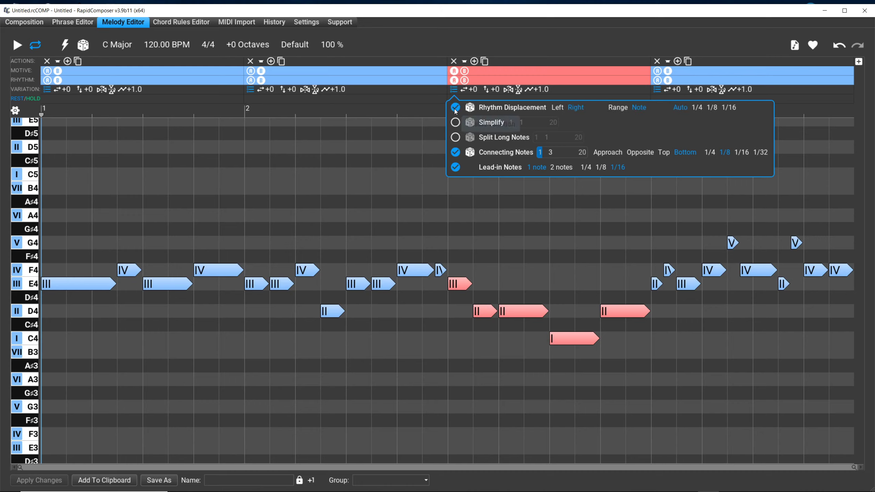
{"action": "left_click", "coordinate": [455, 109]}
{"action": "left_click", "coordinate": [454, 109]}
{"action": "left_click", "coordinate": [455, 109]}
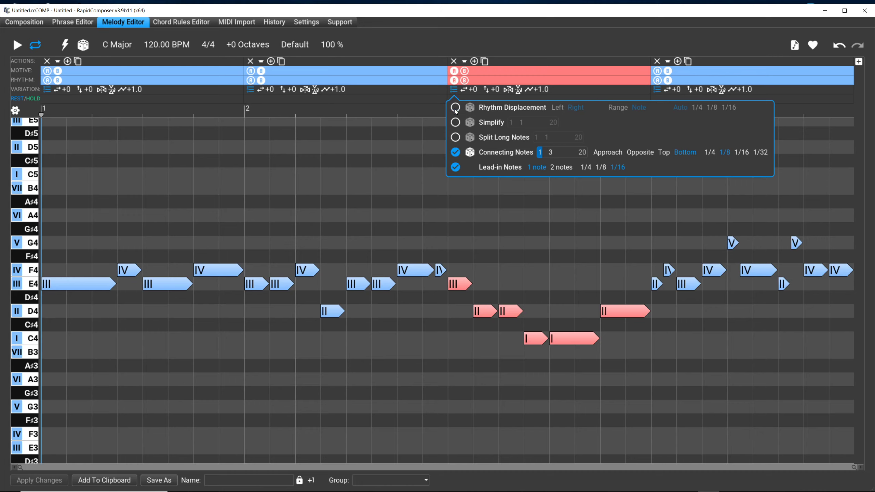
{"action": "left_click", "coordinate": [455, 109]}
{"action": "left_click", "coordinate": [455, 109]}
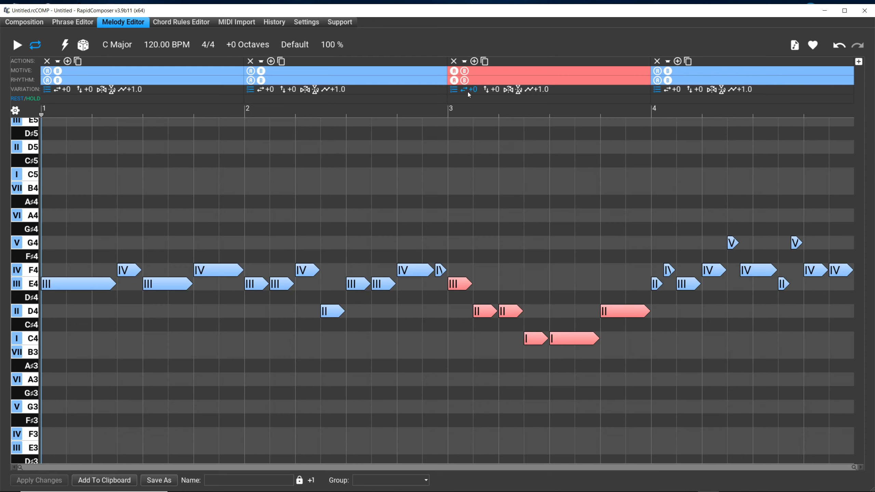
{"action": "left_click", "coordinate": [454, 91]}
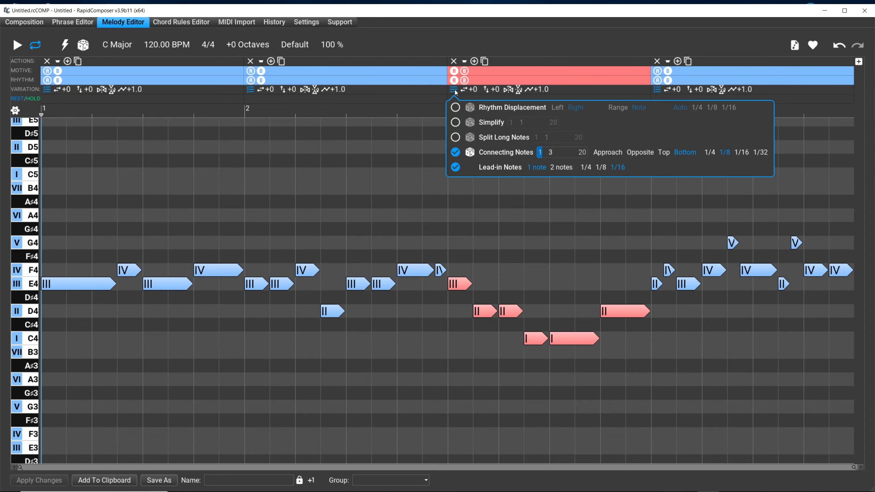